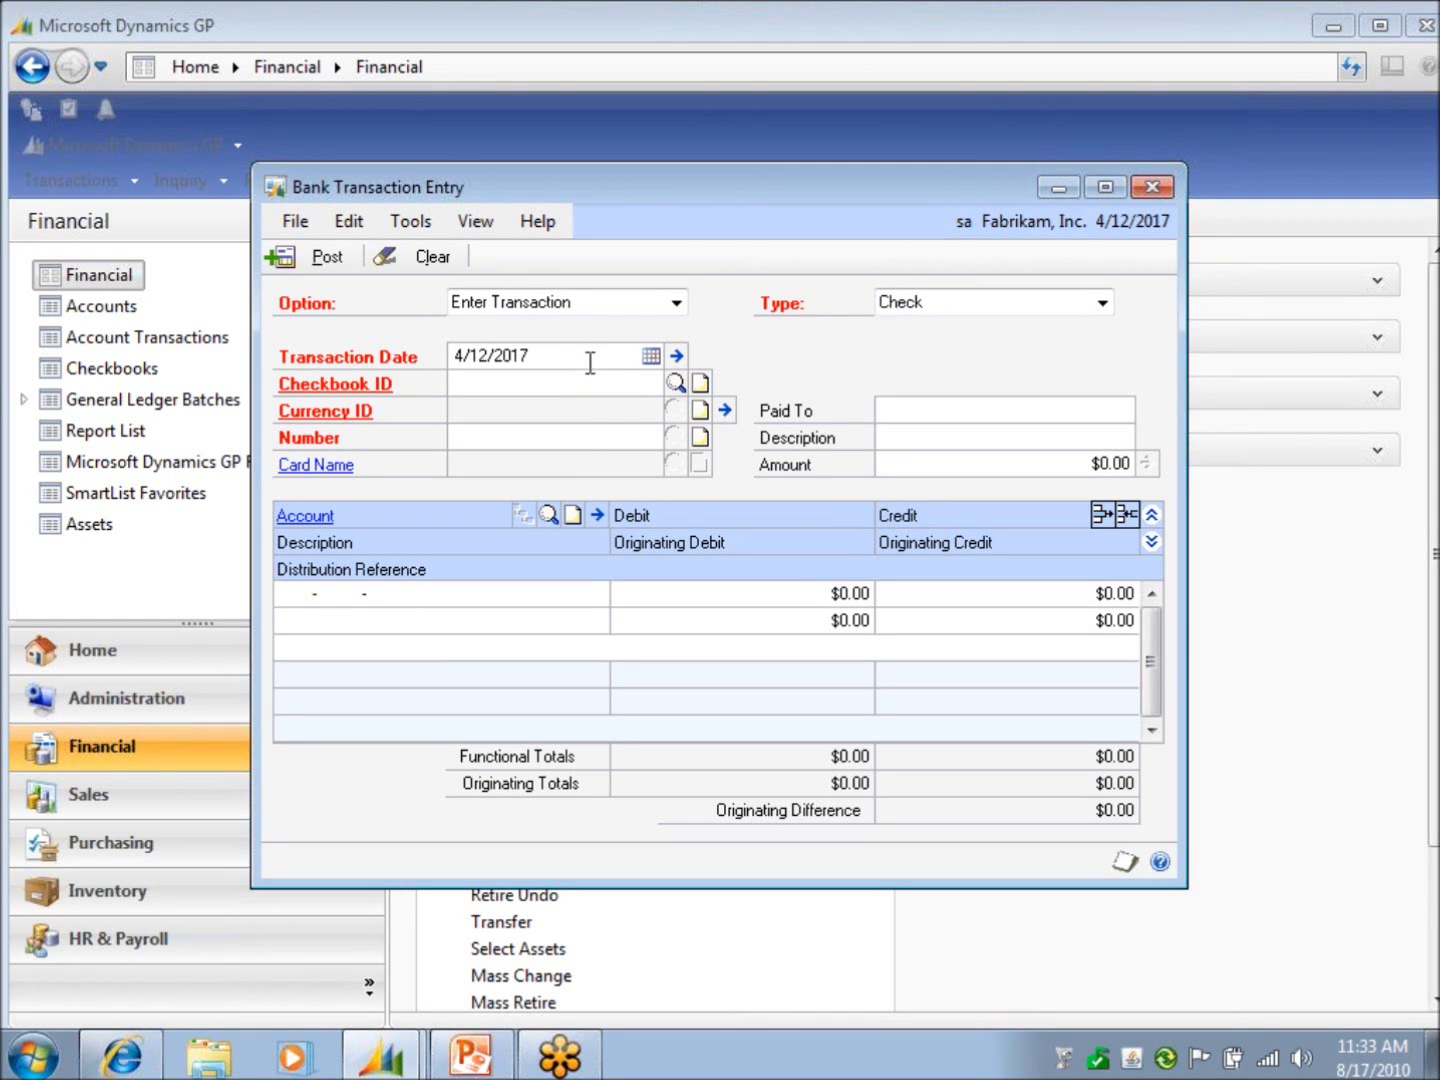
Keep the date 4/12/2017, pick checkbook USBANK-SV, and start trimming the check number
{"action": "left_click", "coordinate": [588, 358]}
{"action": "left_click", "coordinate": [589, 383]}
{"action": "left_click", "coordinate": [675, 383]}
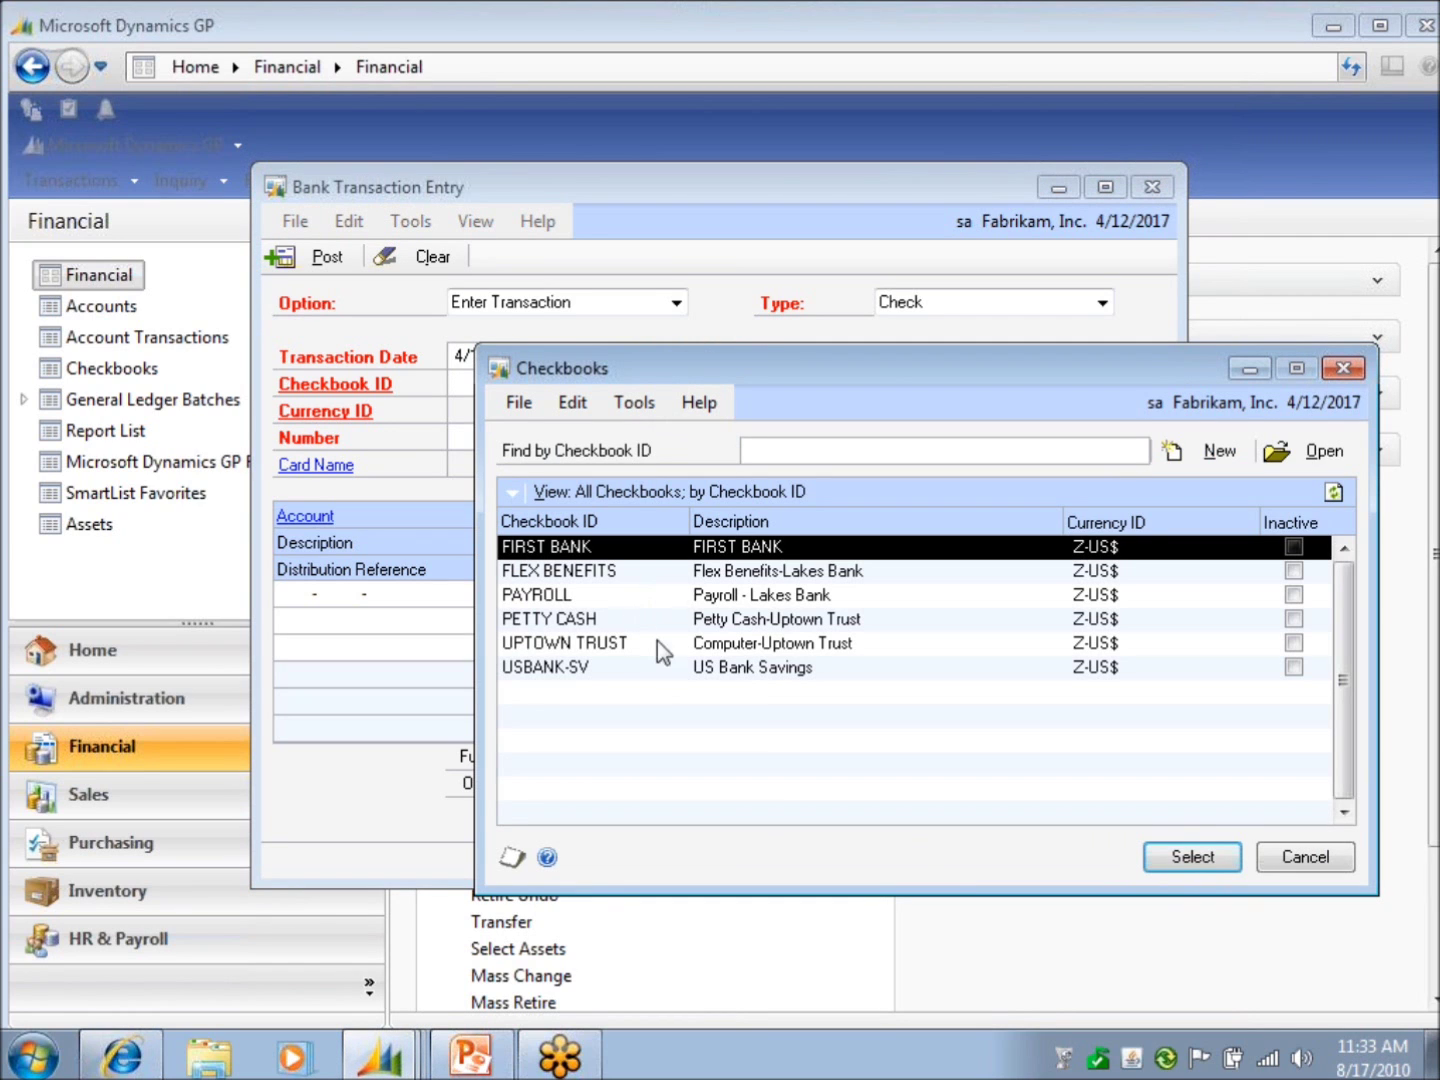
{"action": "double_click", "coordinate": [876, 668]}
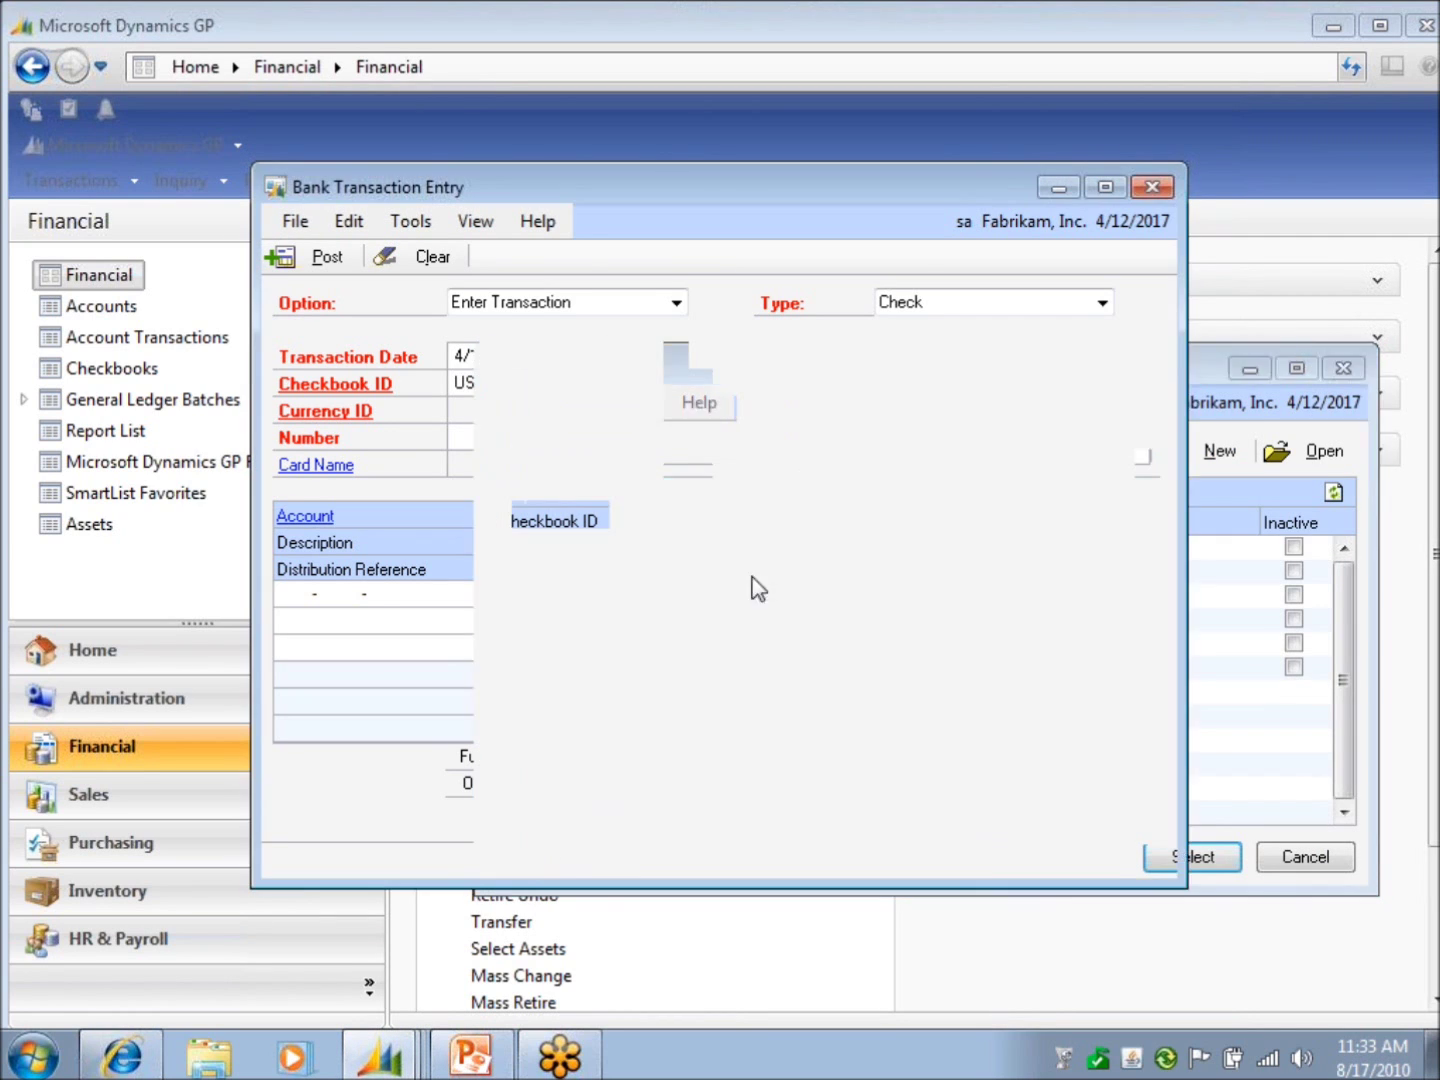
{"action": "left_click", "coordinate": [543, 434]}
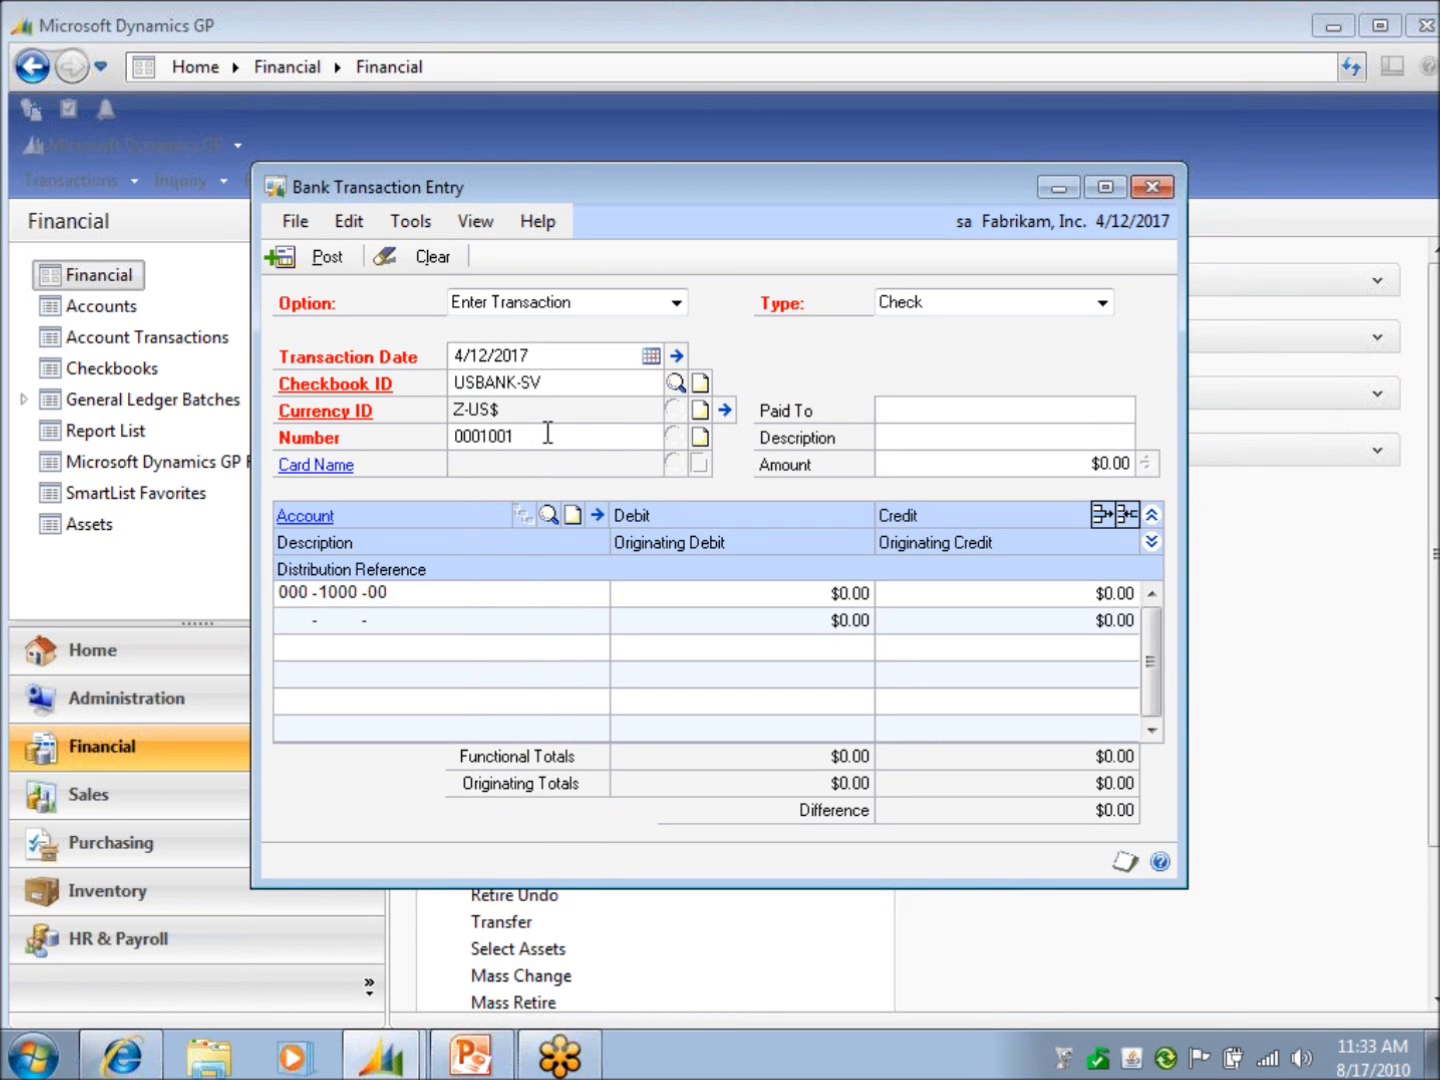
{"action": "key", "text": "BackSpace"}
{"action": "key", "text": "BackSpace"}
{"action": "key", "text": "BackSpace"}
Set the check number to 0000999 and the payee to 'Outstanding Check'
{"action": "key", "text": "BackSpace"}
{"action": "type", "text": "0999"}
{"action": "key", "text": "Tab"}
{"action": "type", "text": "Out"}
{"action": "type", "text": "stanidng"}
{"action": "key", "text": "BackSpace"}
{"action": "key", "text": "BackSpace"}
{"action": "key", "text": "BackSpace"}
{"action": "key", "text": "BackSpace"}
{"action": "type", "text": "ding Check"}
{"action": "key", "text": "Tab"}
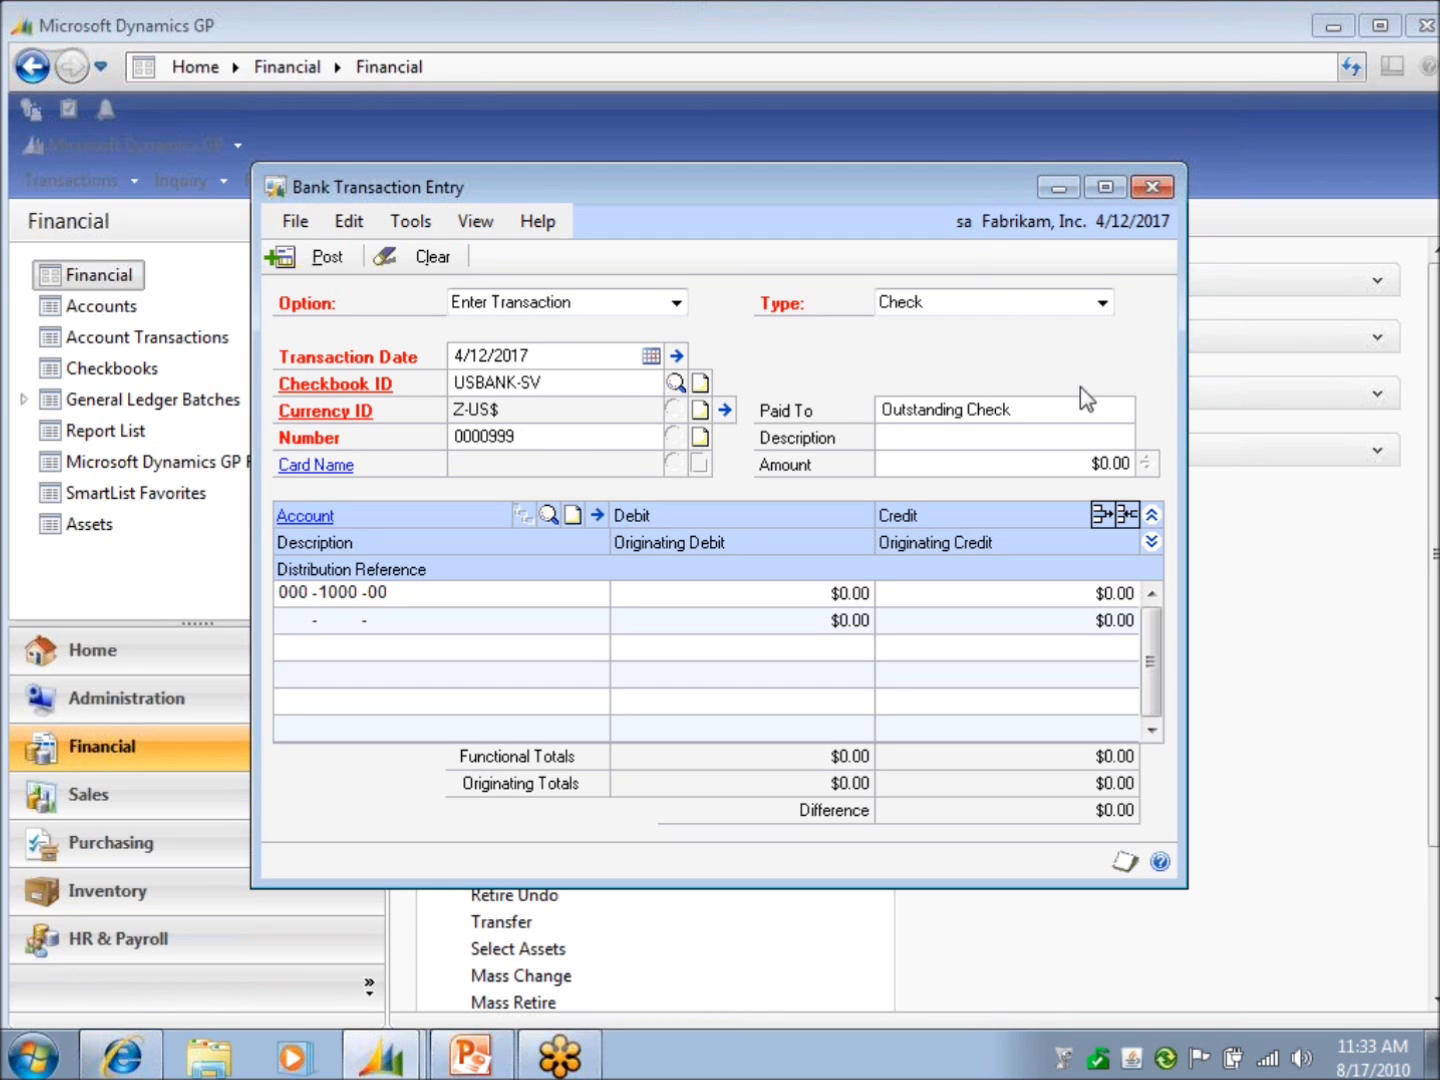
{"action": "left_click", "coordinate": [1068, 411]}
{"action": "key", "text": "ctrl+c"}
Paste 'Outstanding Check' as the description and enter a $500.00 amount
{"action": "left_click", "coordinate": [1037, 435]}
{"action": "key", "text": "ctrl+v"}
{"action": "left_click", "coordinate": [1039, 473]}
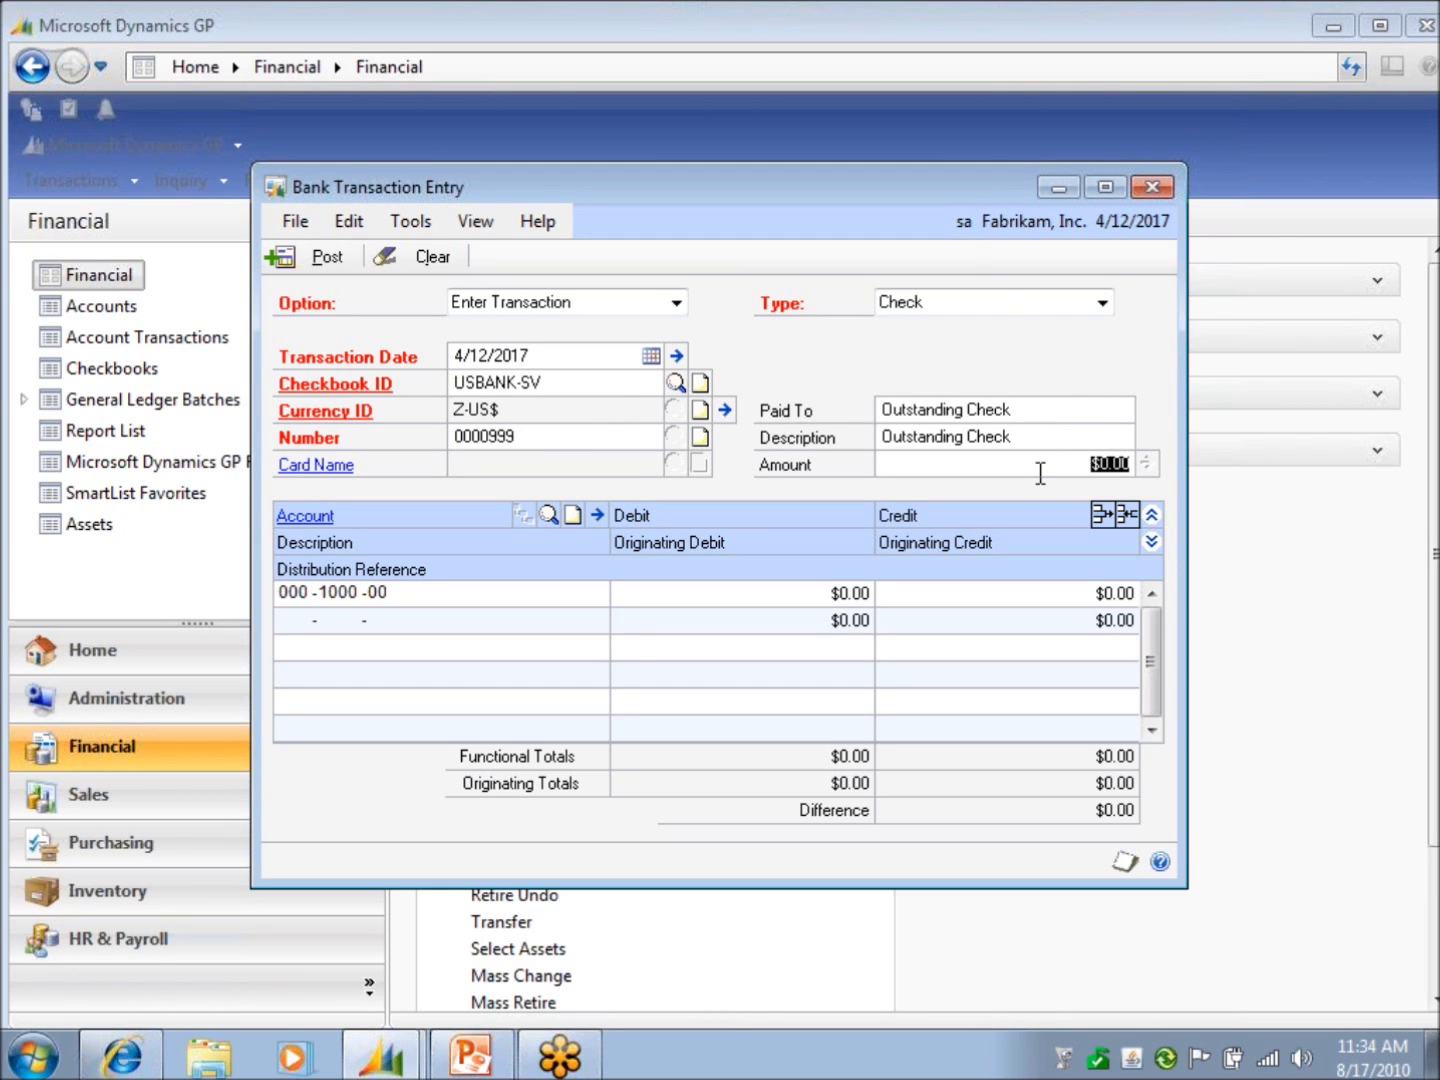
{"action": "type", "text": "500"}
{"action": "key", "text": "Tab"}
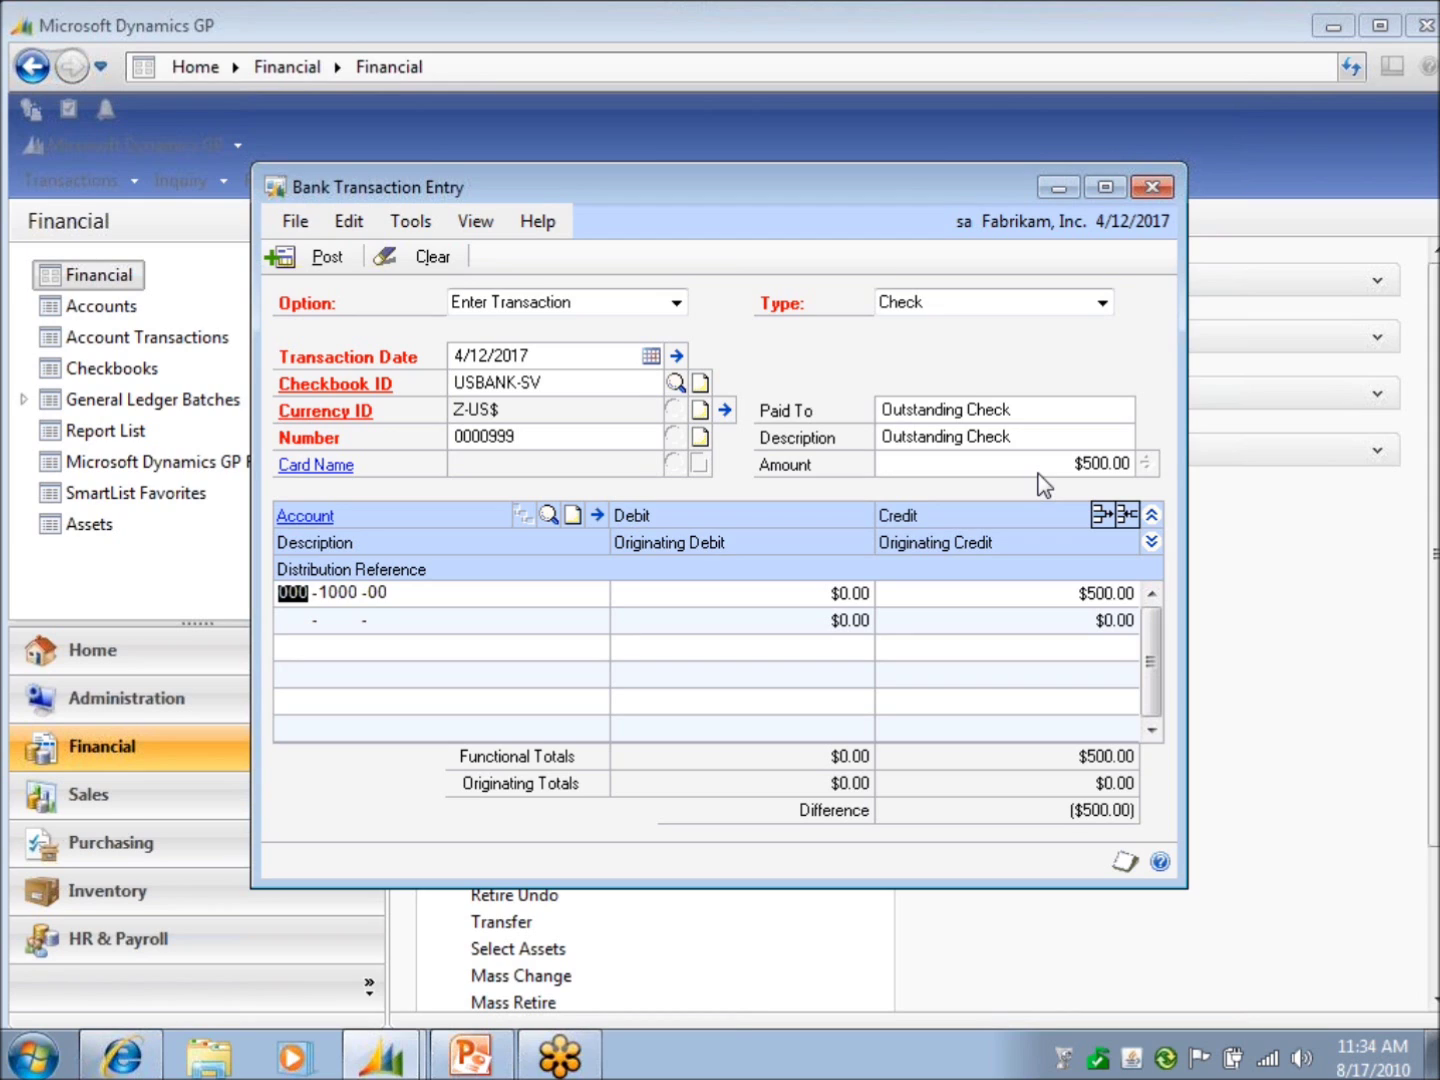
Add a second distribution line debiting $500.00 to account 000-1000-00
{"action": "key", "text": "Tab"}
{"action": "key", "text": "Tab"}
{"action": "key", "text": "Tab"}
{"action": "key", "text": "Tab"}
{"action": "key", "text": "Tab"}
{"action": "type", "text": "000 -1000 -00"}
{"action": "key", "text": "Tab"}
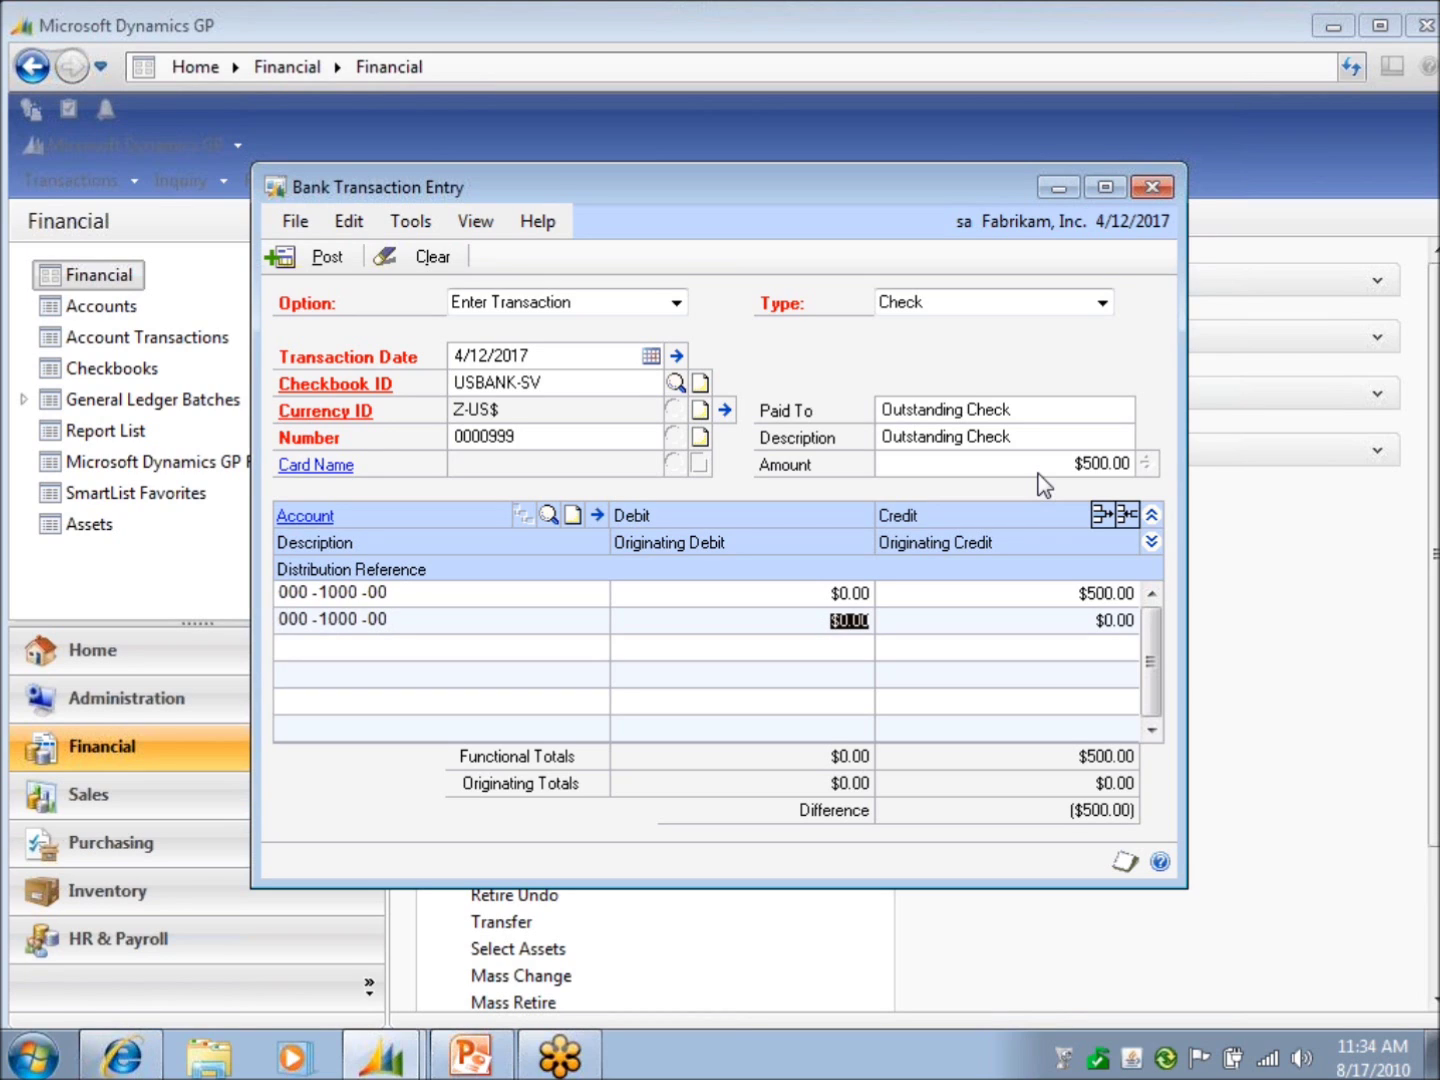
{"action": "type", "text": "500"}
{"action": "key", "text": "Tab"}
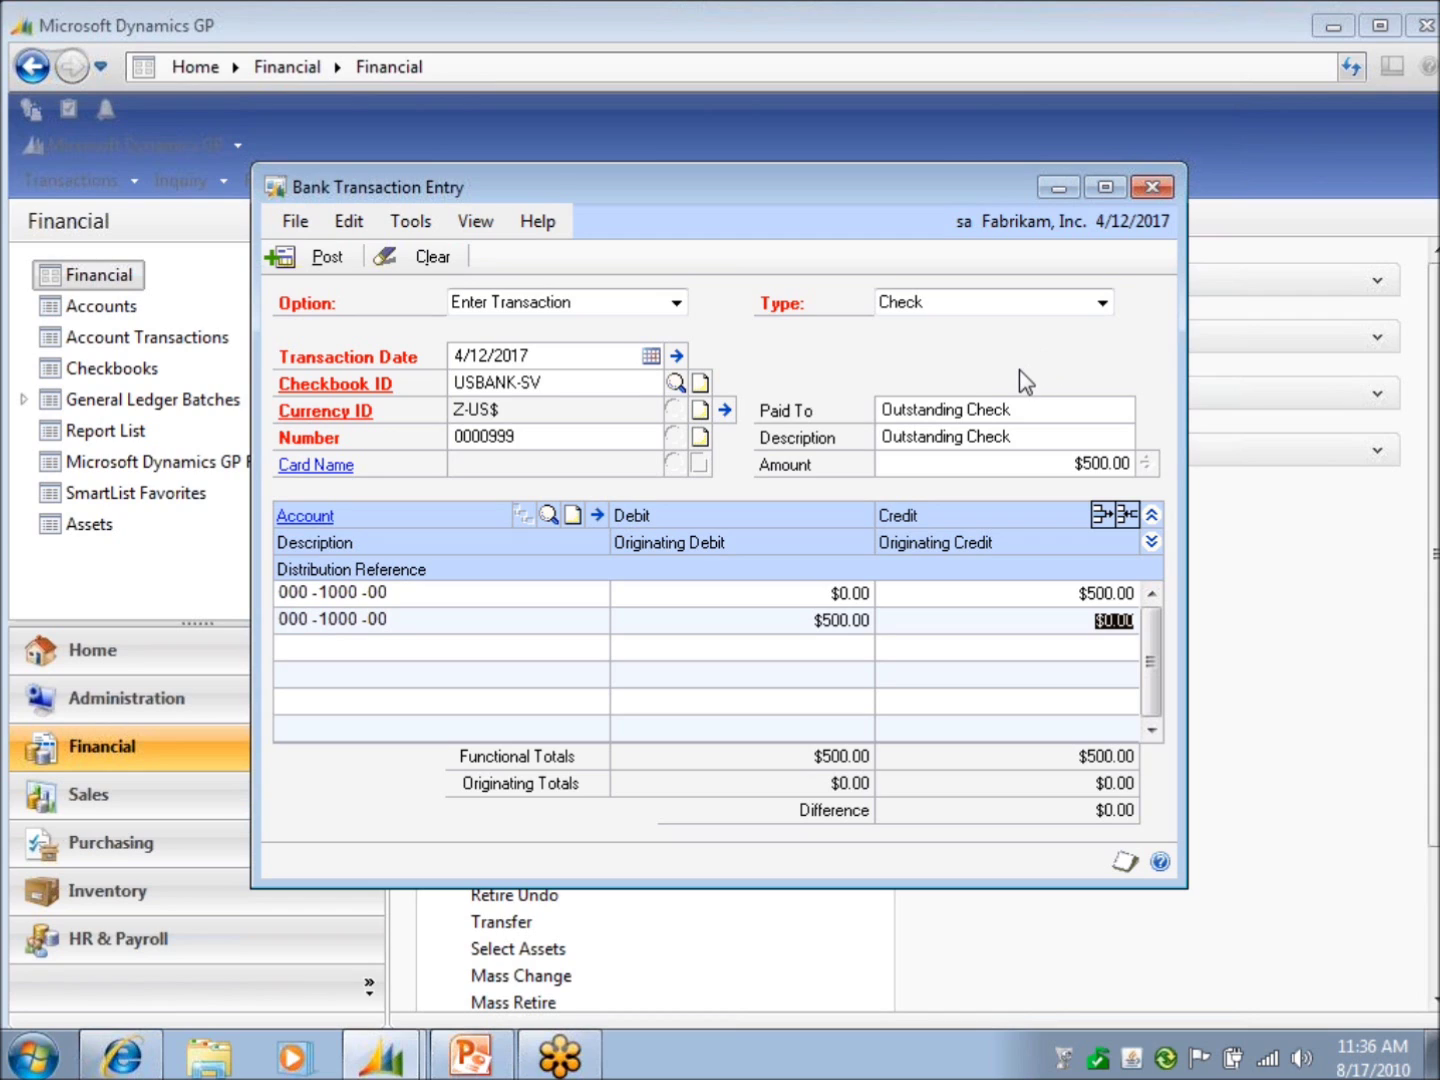
Post the balanced $500.00 Outstanding Check transaction
{"action": "left_click", "coordinate": [320, 262]}
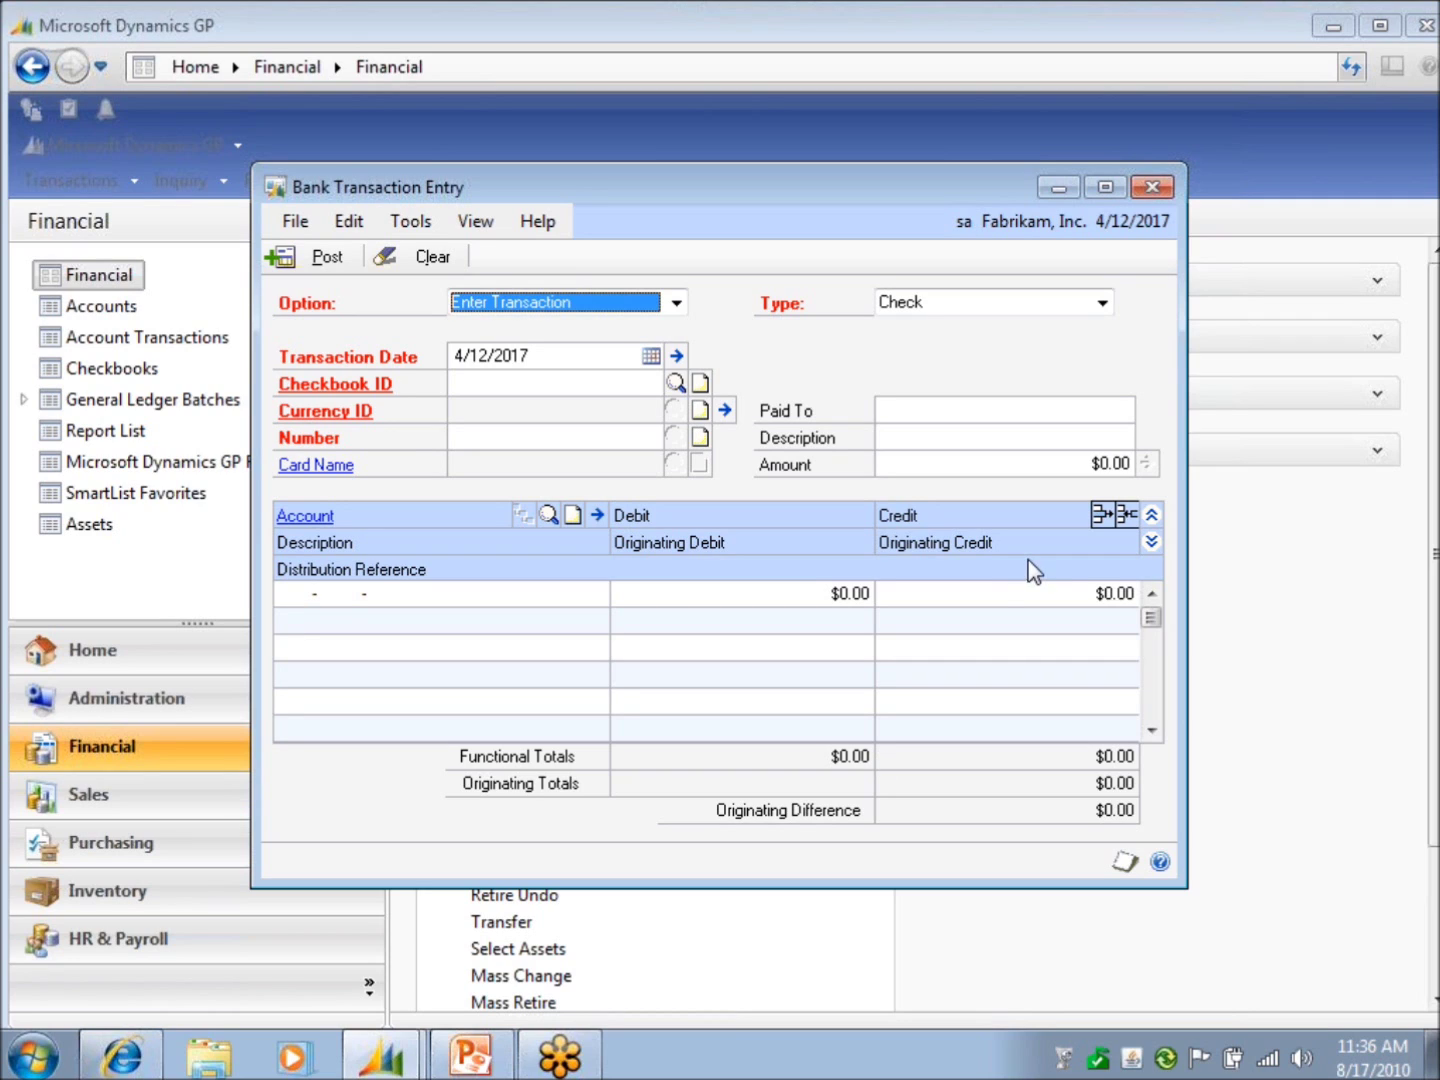
{"action": "left_click", "coordinate": [679, 309]}
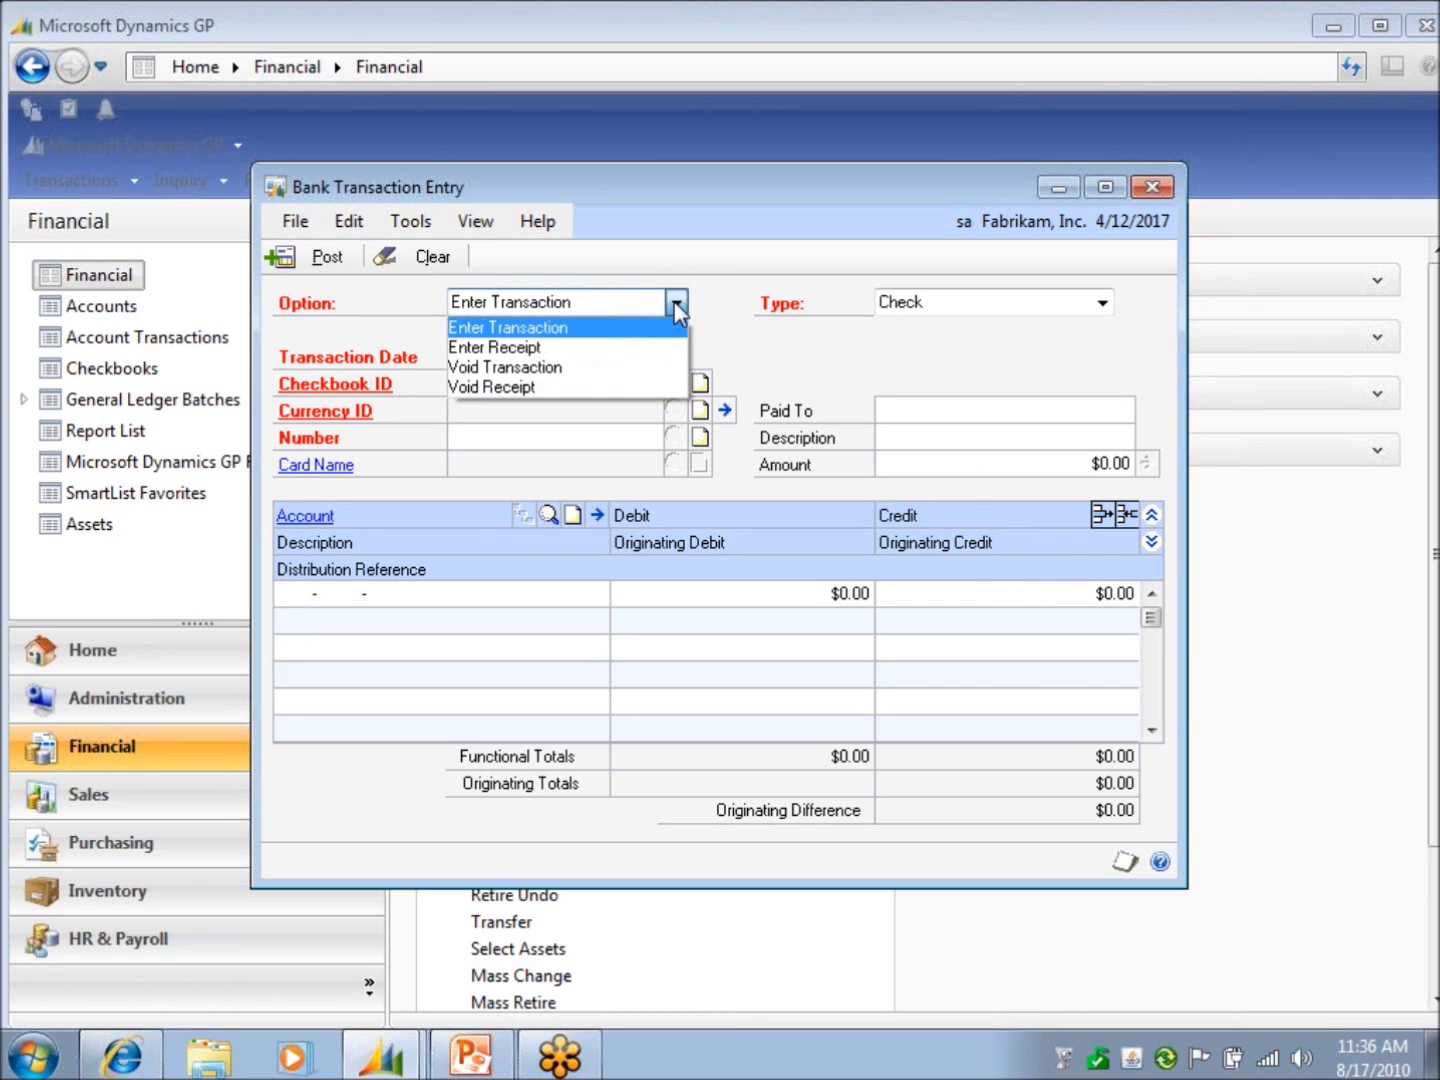
Keep Enter Transaction as the option and dismiss the checkbook-required distribution warning
{"action": "left_click", "coordinate": [675, 302]}
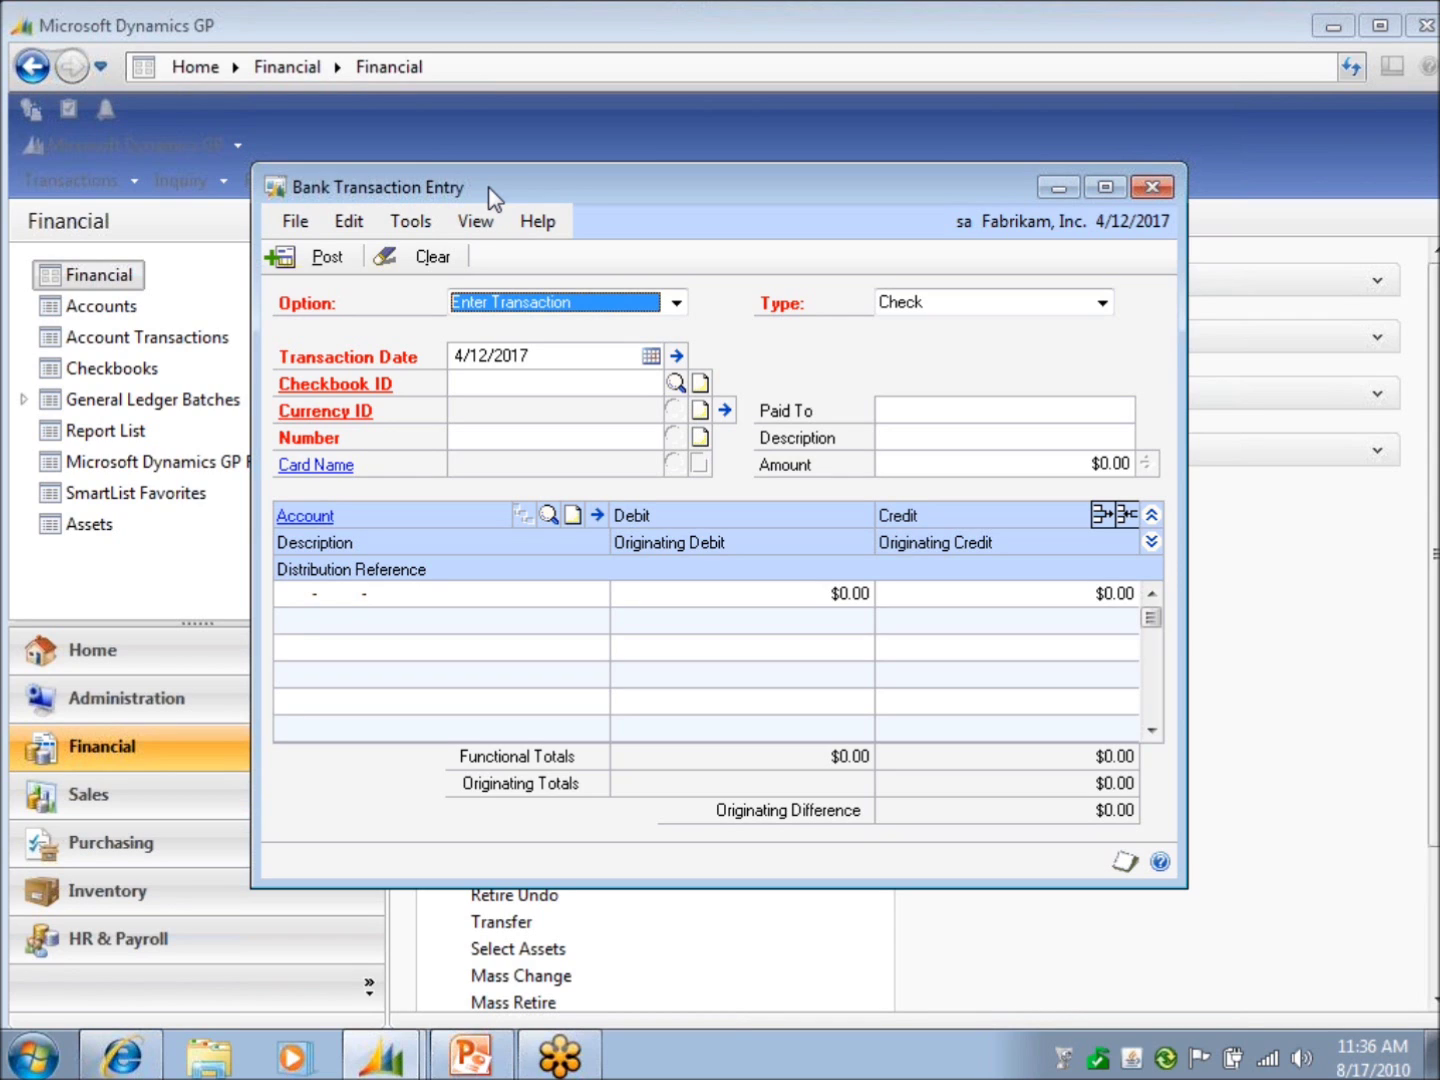
{"action": "left_click", "coordinate": [293, 594]}
{"action": "left_click", "coordinate": [700, 616]}
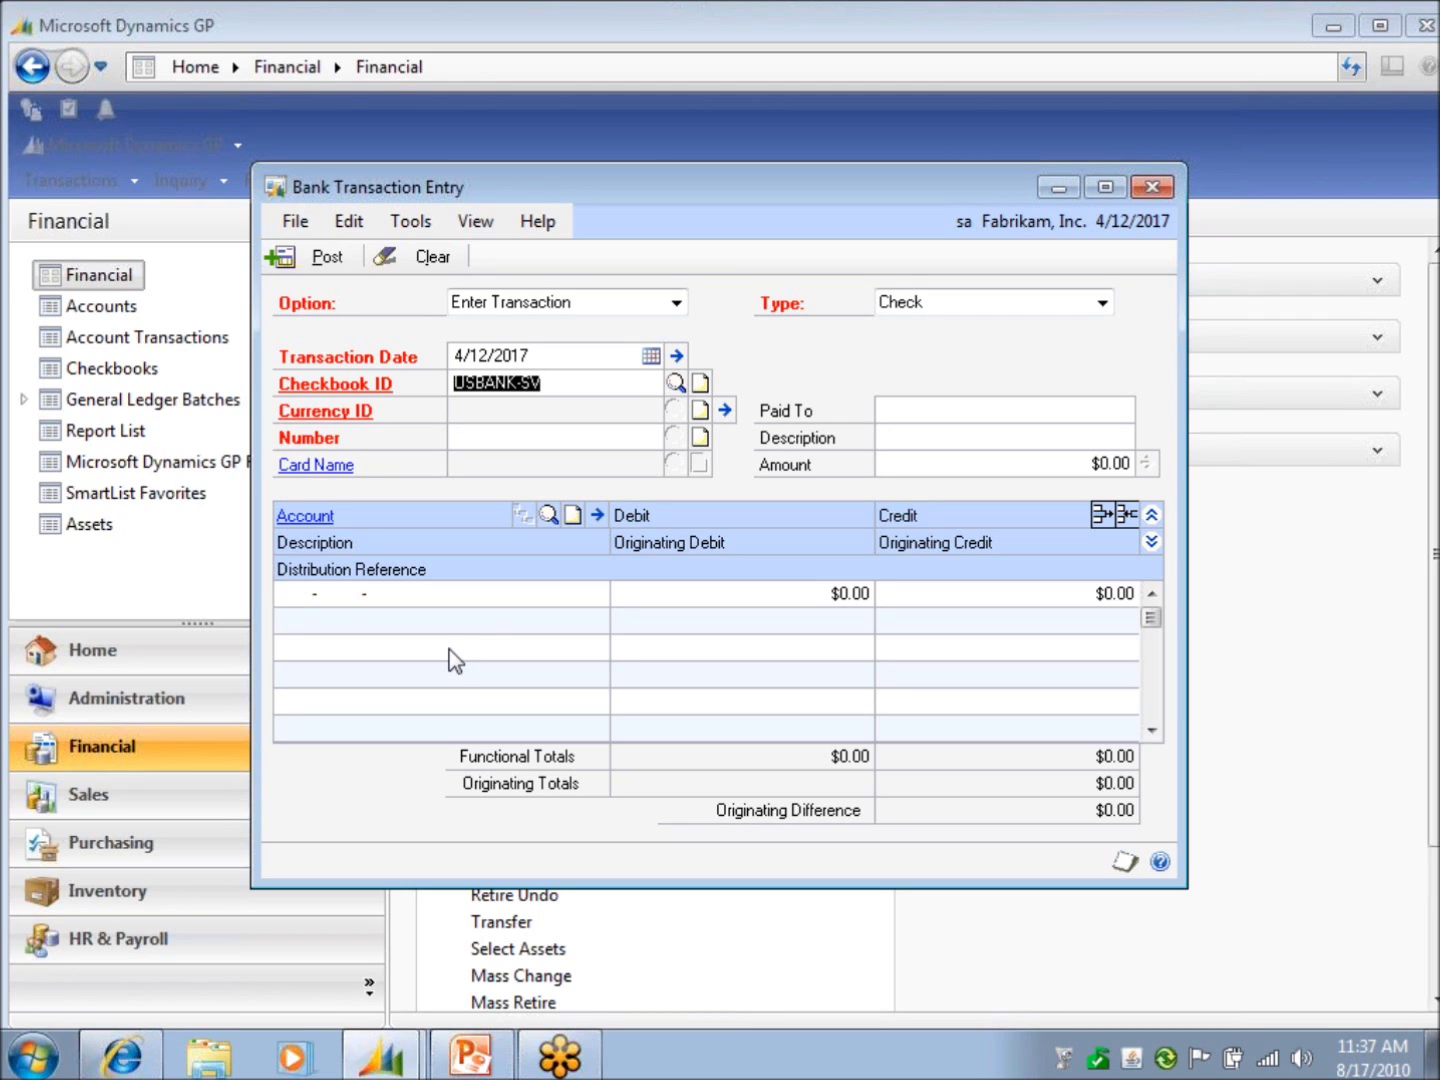
View the Check, Wire Transfer, Increase Adjustment and Decrease Adjustment types, then close the list
{"action": "left_click", "coordinate": [1103, 302]}
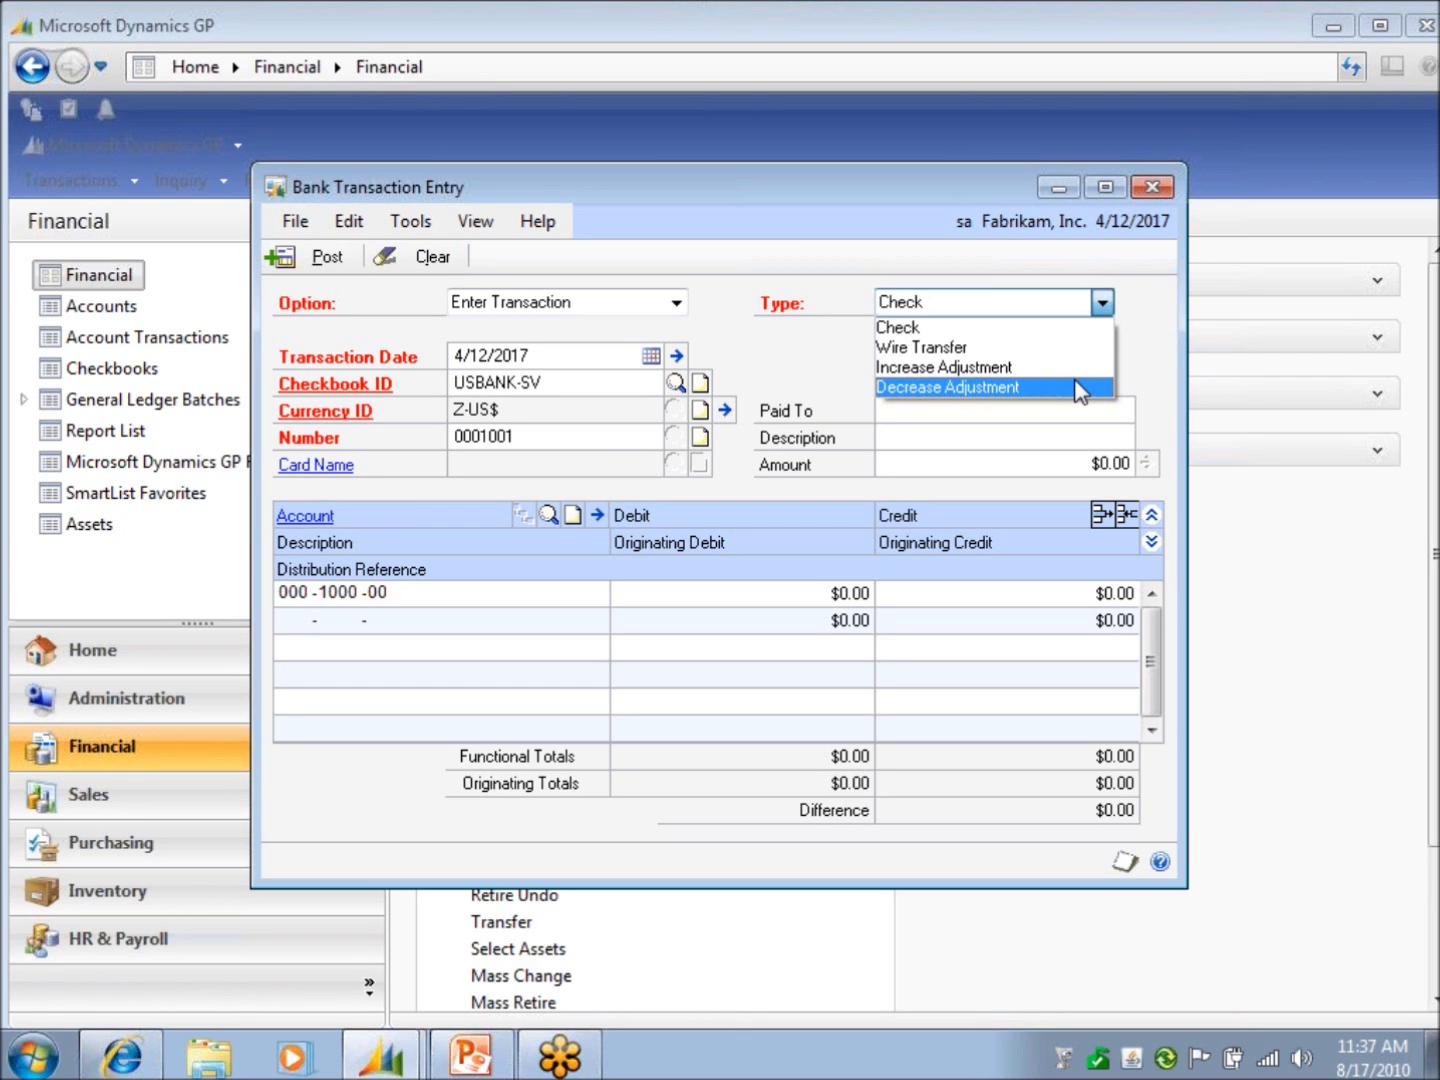
{"action": "left_click", "coordinate": [677, 301]}
Switch to Enter Receipt RCT000000002, keeping existing entries, and list the Check, Cash and Credit Card types
{"action": "left_click", "coordinate": [677, 300]}
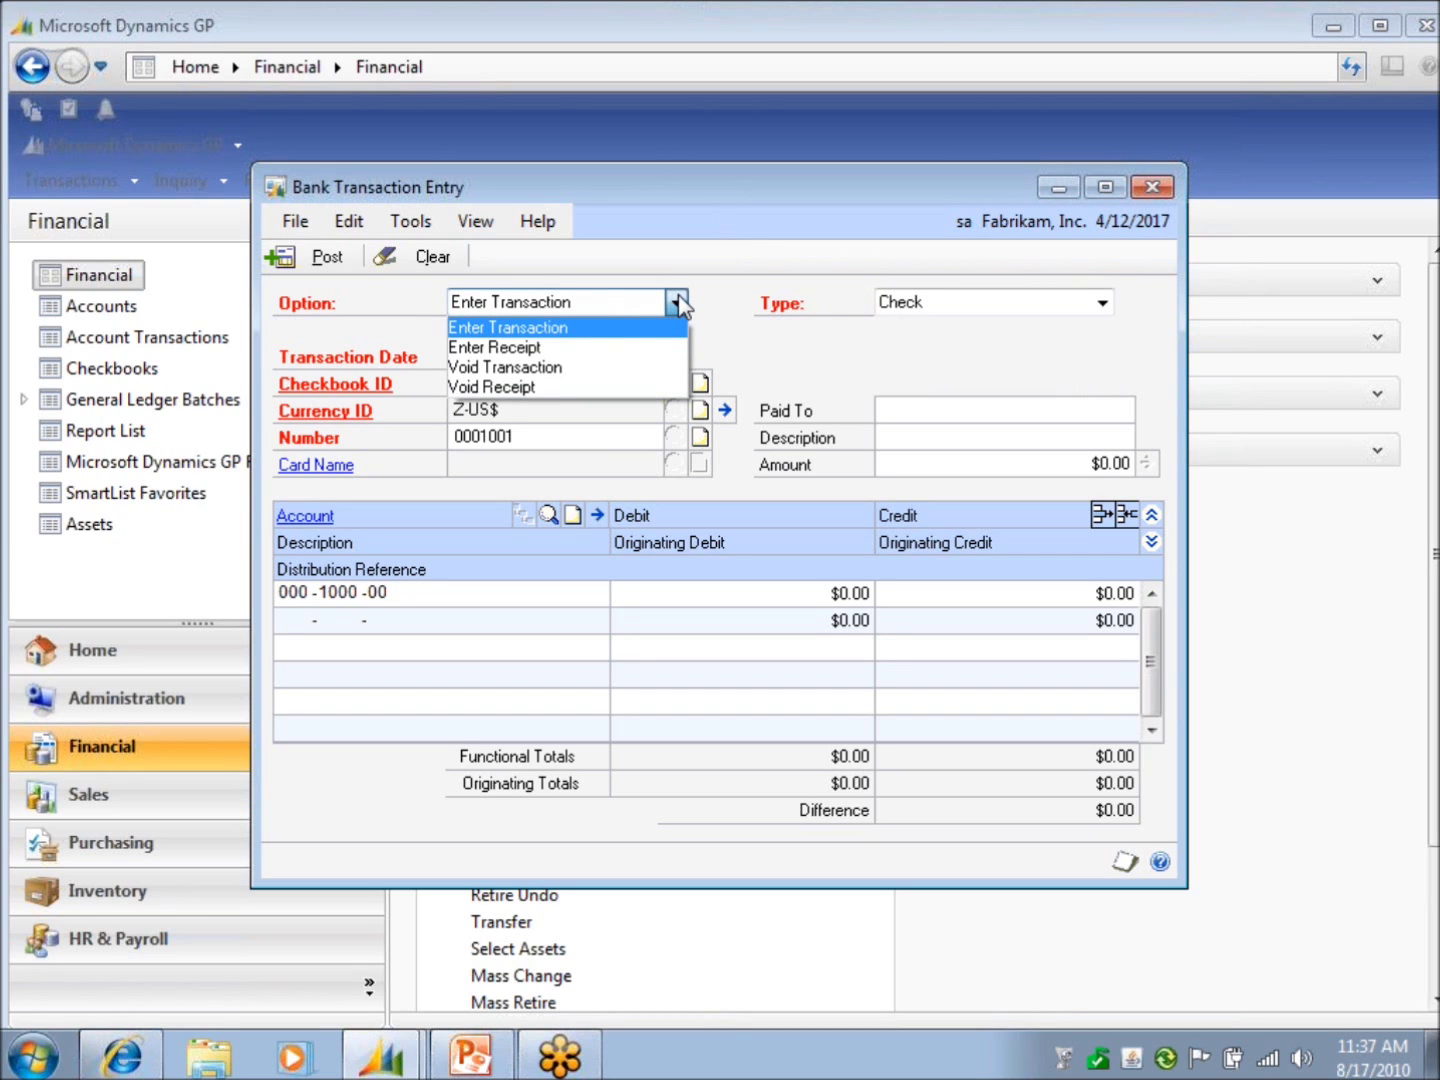
{"action": "left_click", "coordinate": [519, 346]}
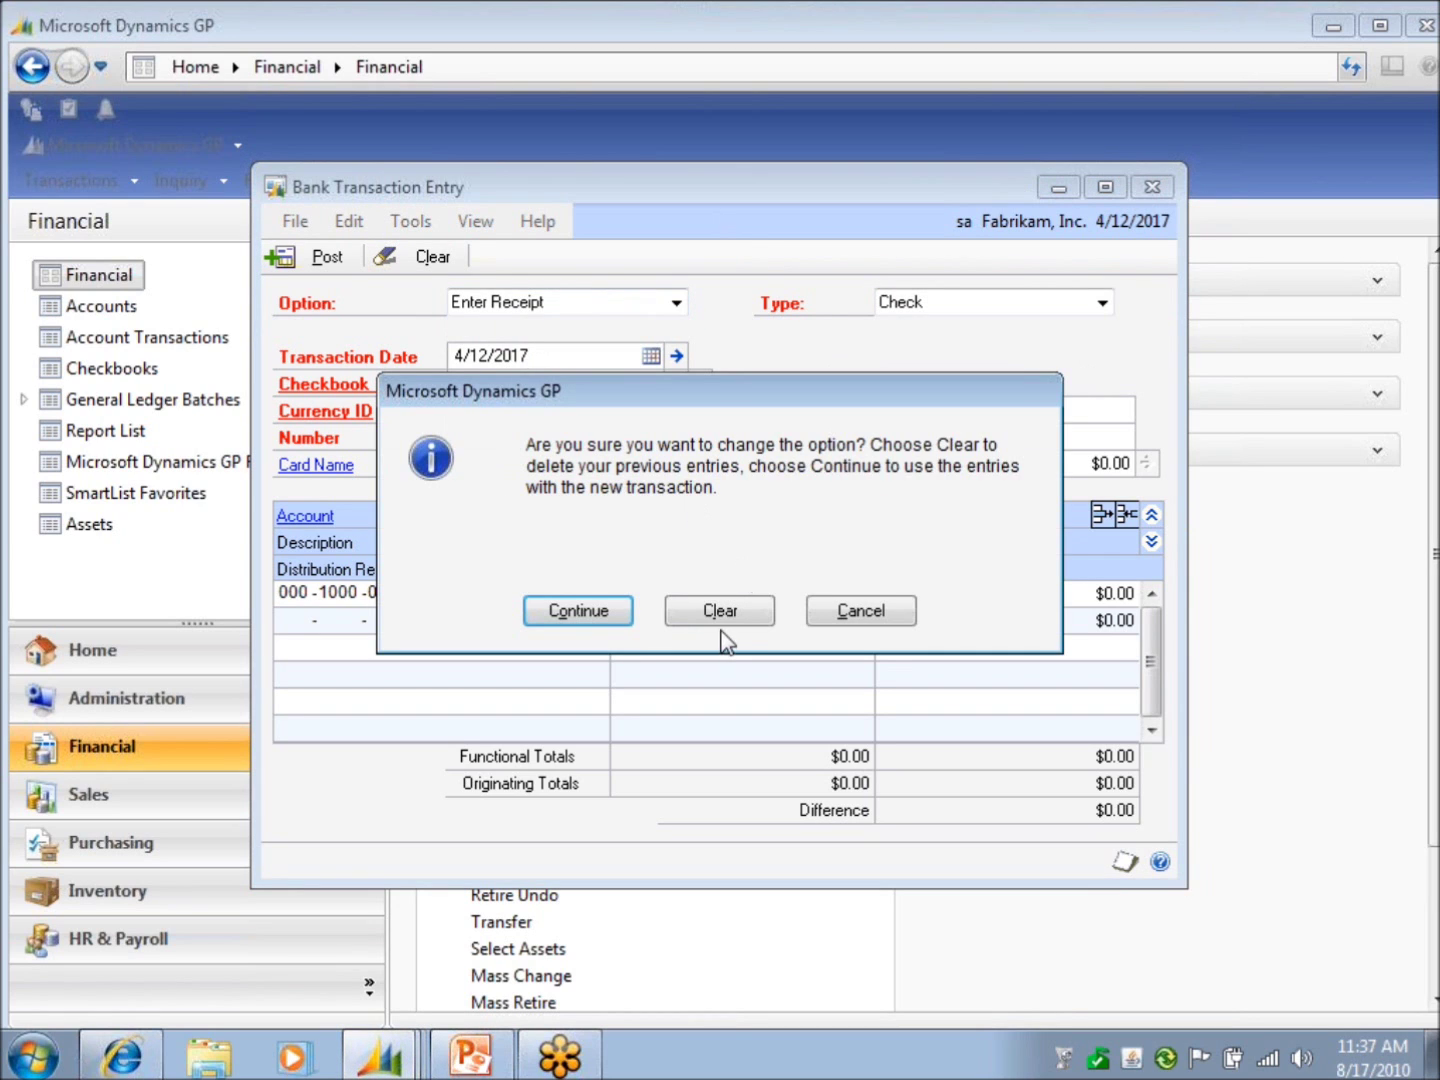
{"action": "left_click", "coordinate": [629, 620]}
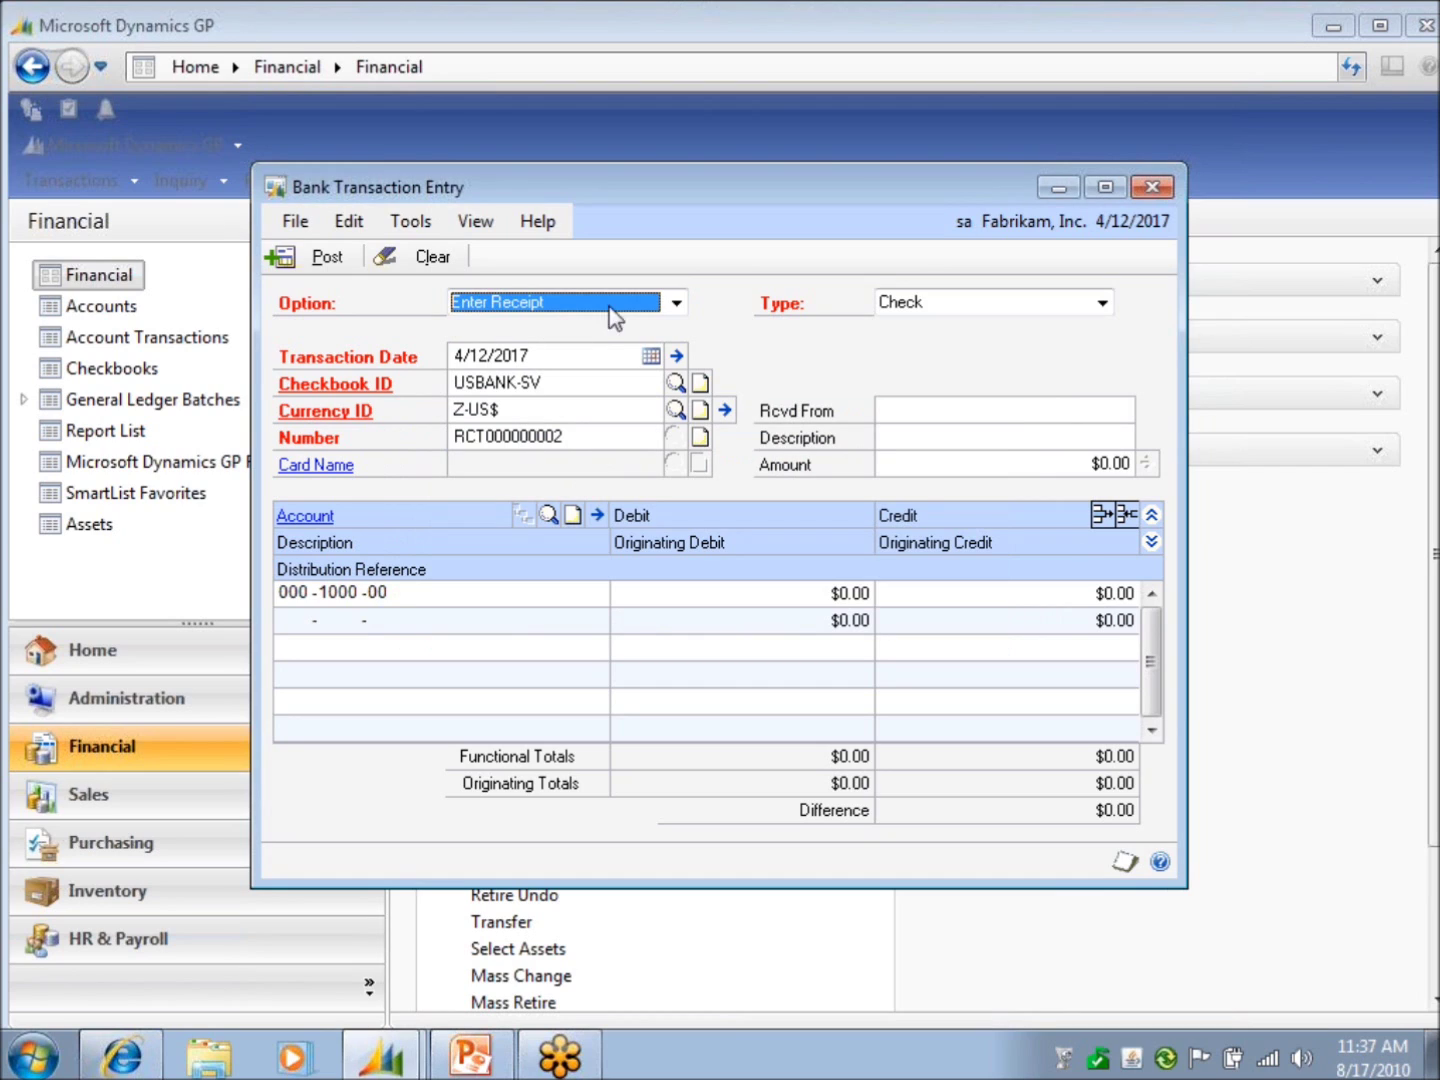
{"action": "left_click", "coordinate": [1103, 301]}
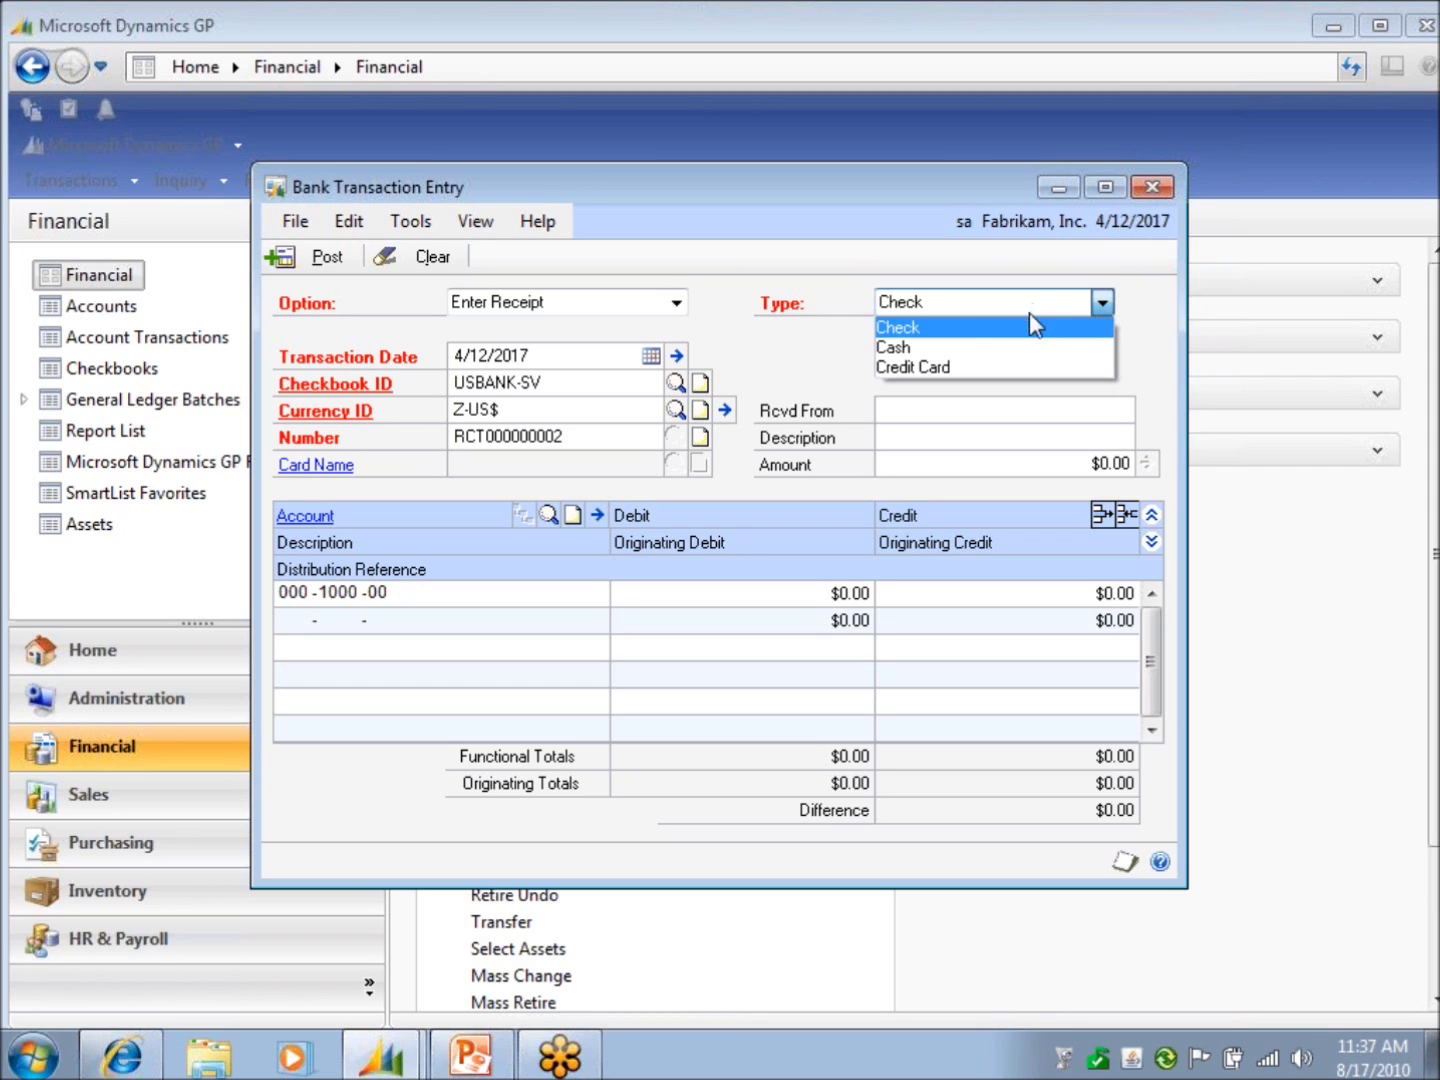
Keep Check as the receipt type and move through the header fields to Rcvd From
{"action": "left_click", "coordinate": [963, 333]}
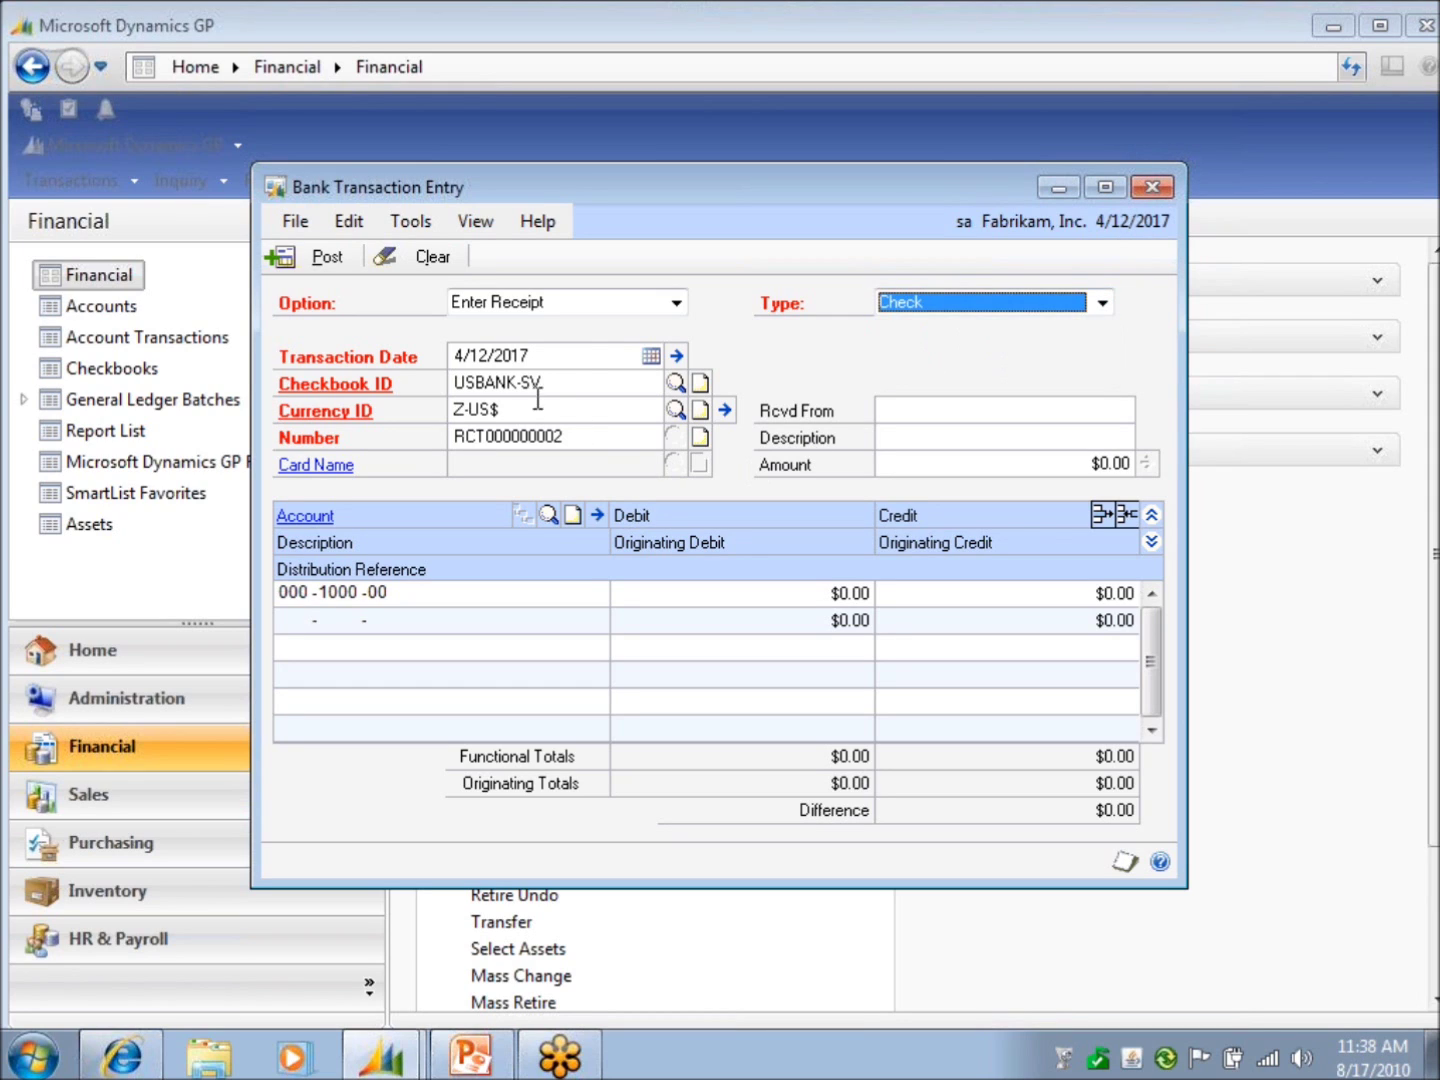
{"action": "left_click", "coordinate": [585, 355]}
{"action": "key", "text": "Tab"}
{"action": "key", "text": "Tab"}
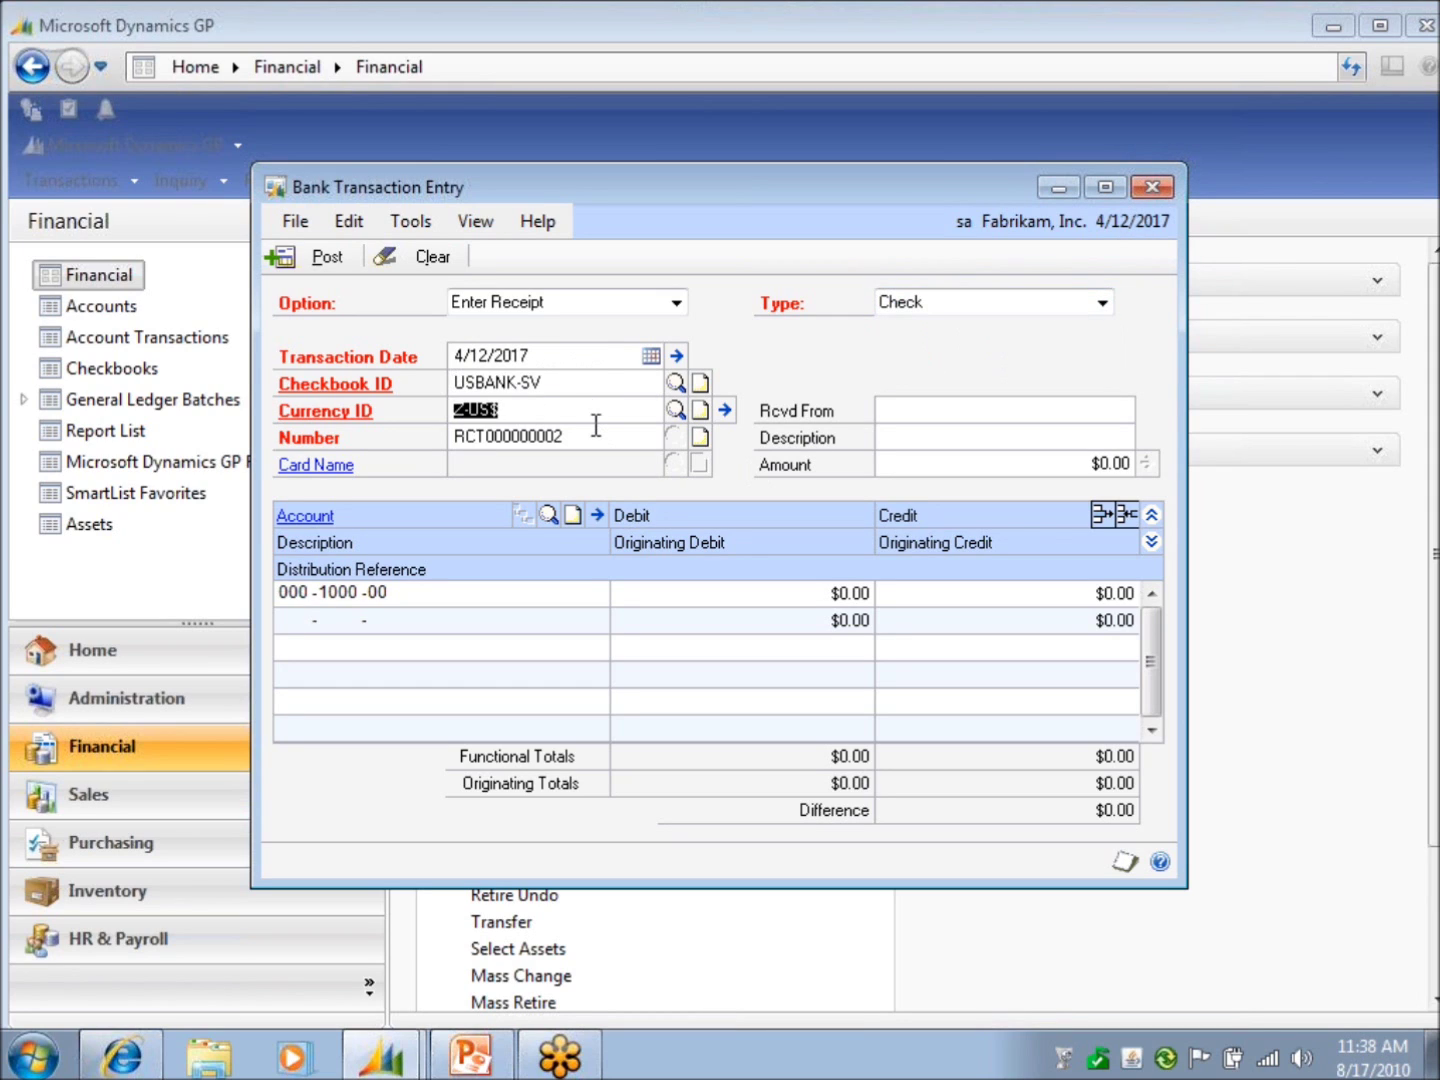
{"action": "key", "text": "Tab"}
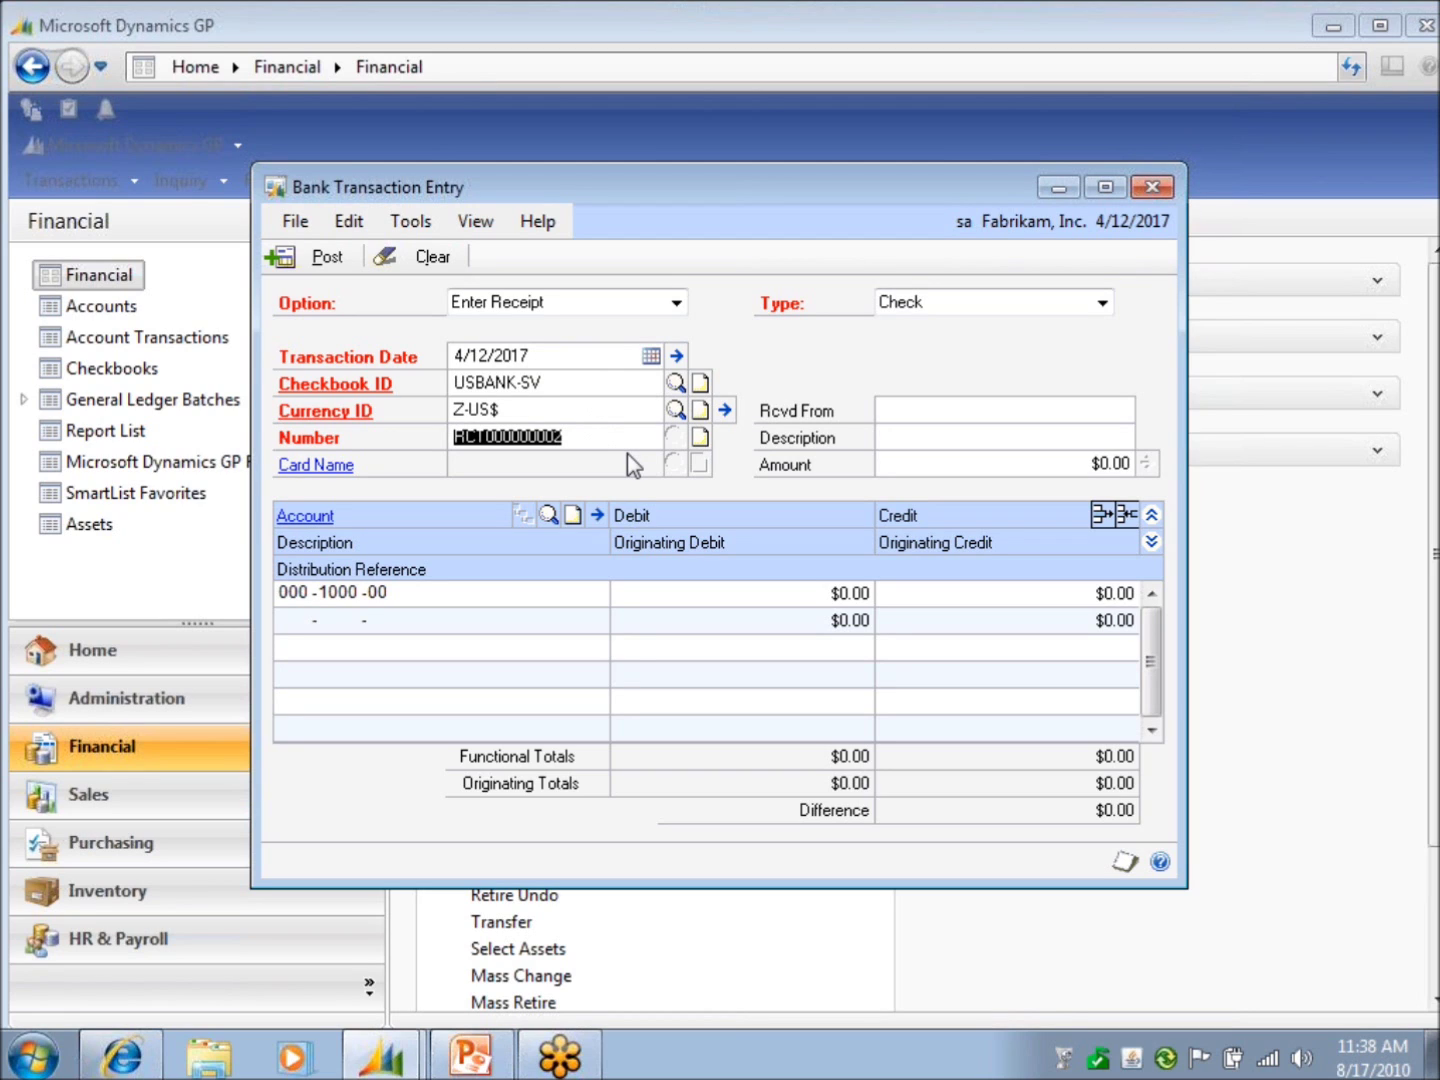
{"action": "left_click", "coordinate": [927, 416]}
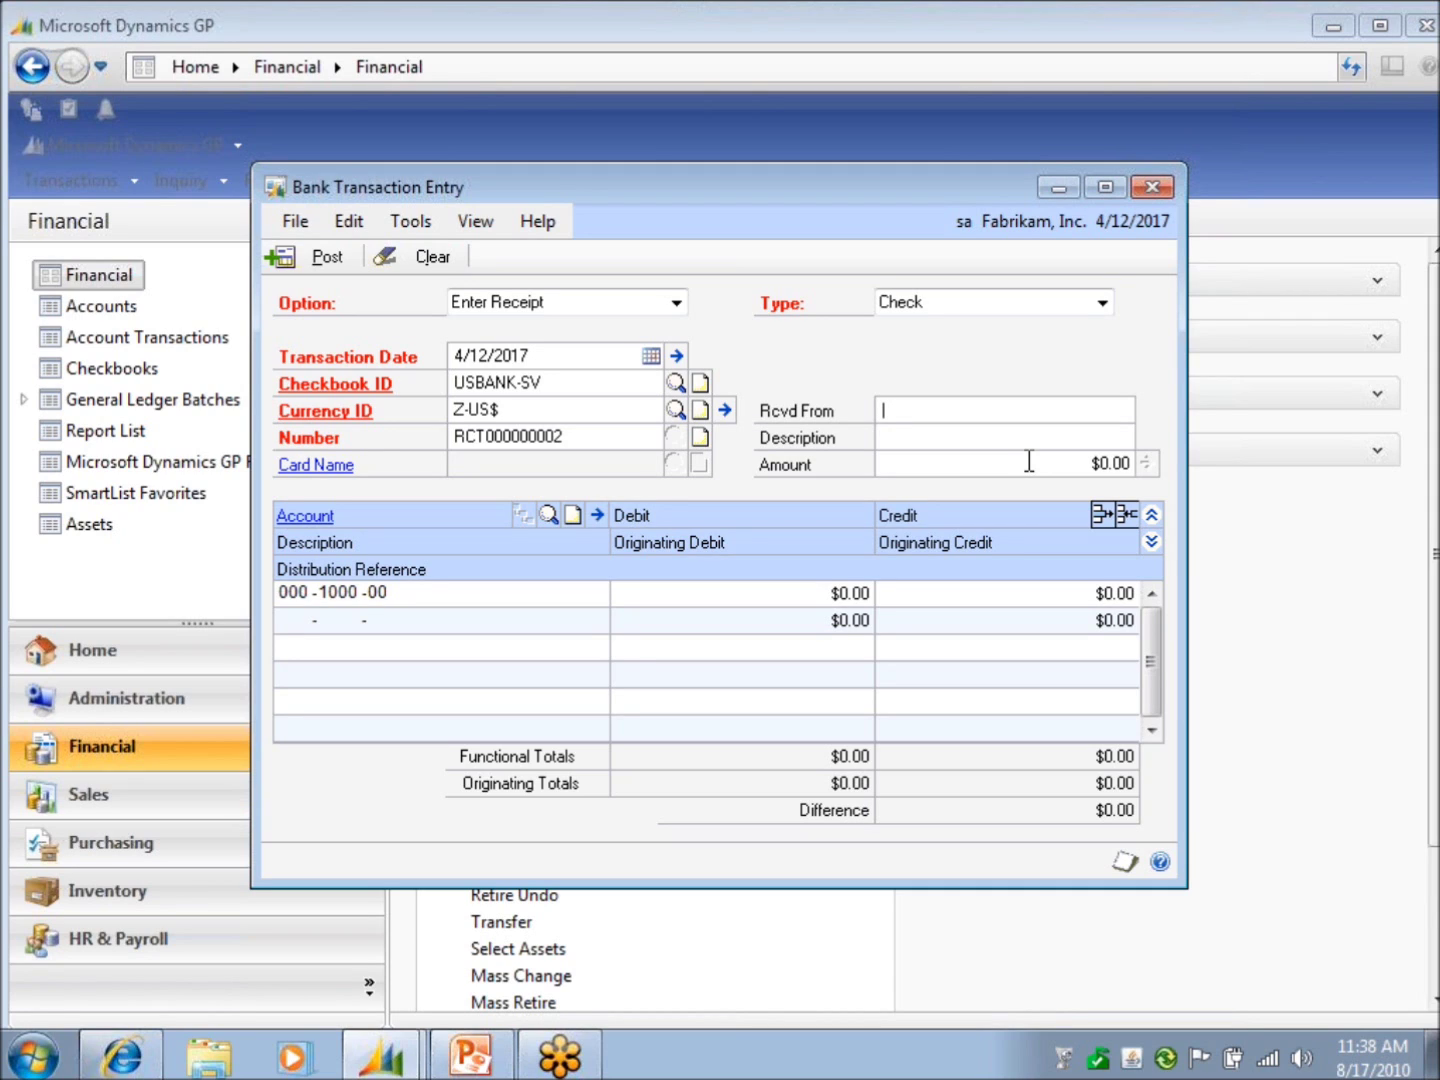
Enter a $3,000.00 'IRS Refund Check' receipt from IRS, debited to account 000-1000-00
{"action": "type", "text": "IRS"}
{"action": "key", "text": "Tab"}
{"action": "type", "text": "IRS Refund Check"}
{"action": "key", "text": "Tab"}
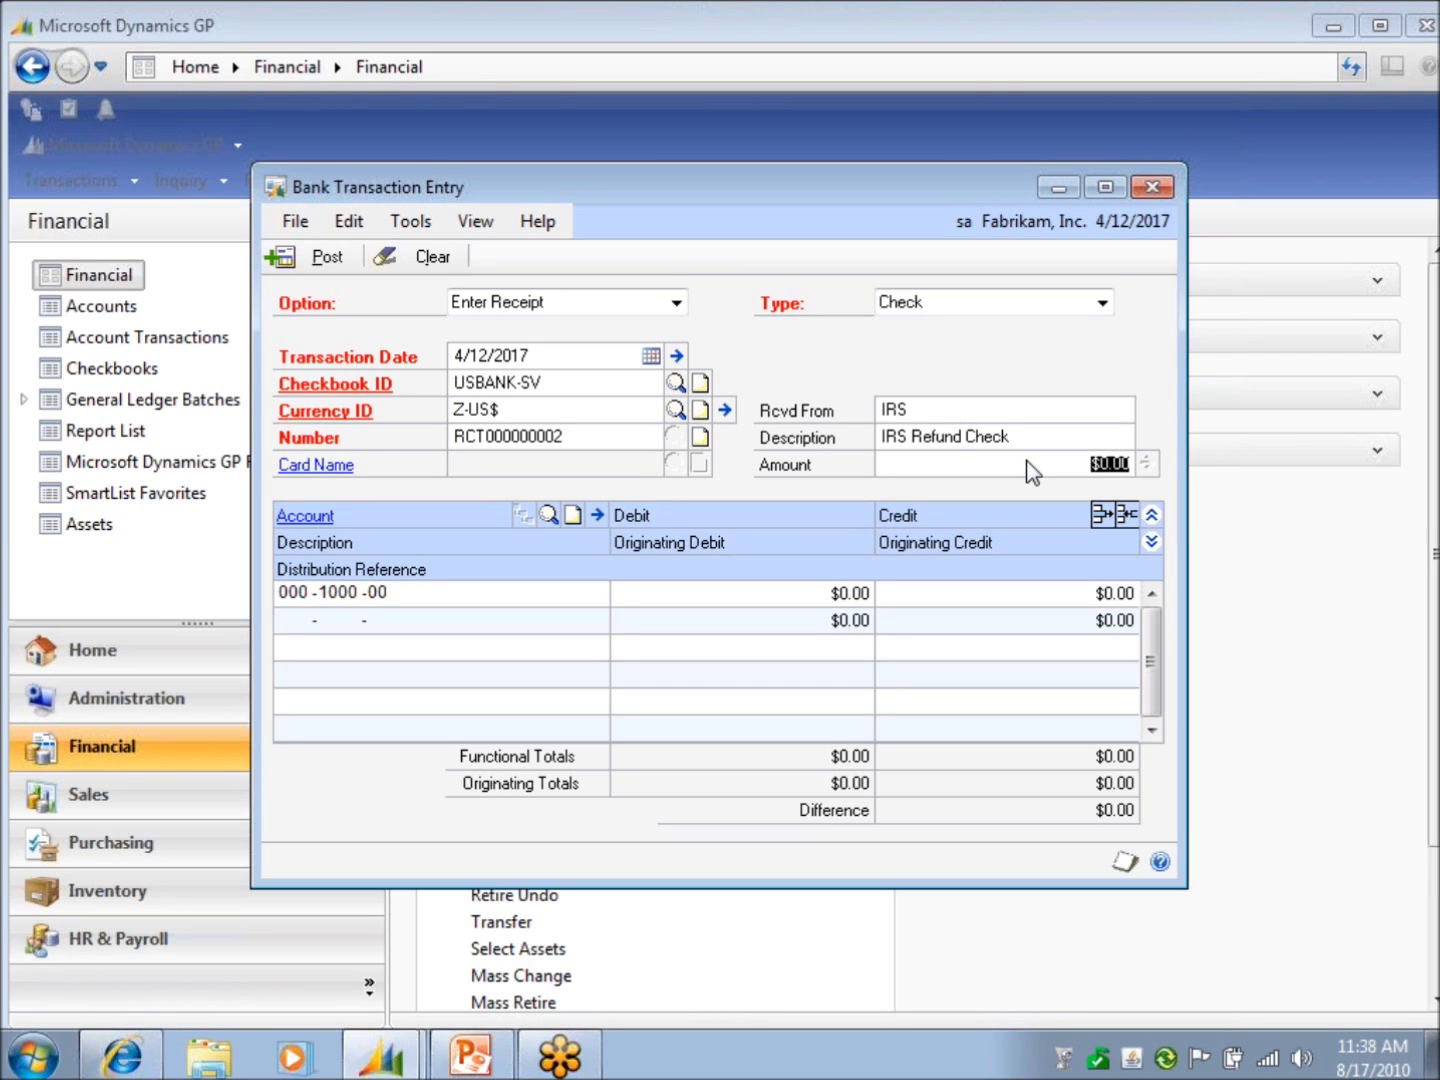
{"action": "type", "text": "3,000"}
{"action": "key", "text": "Tab"}
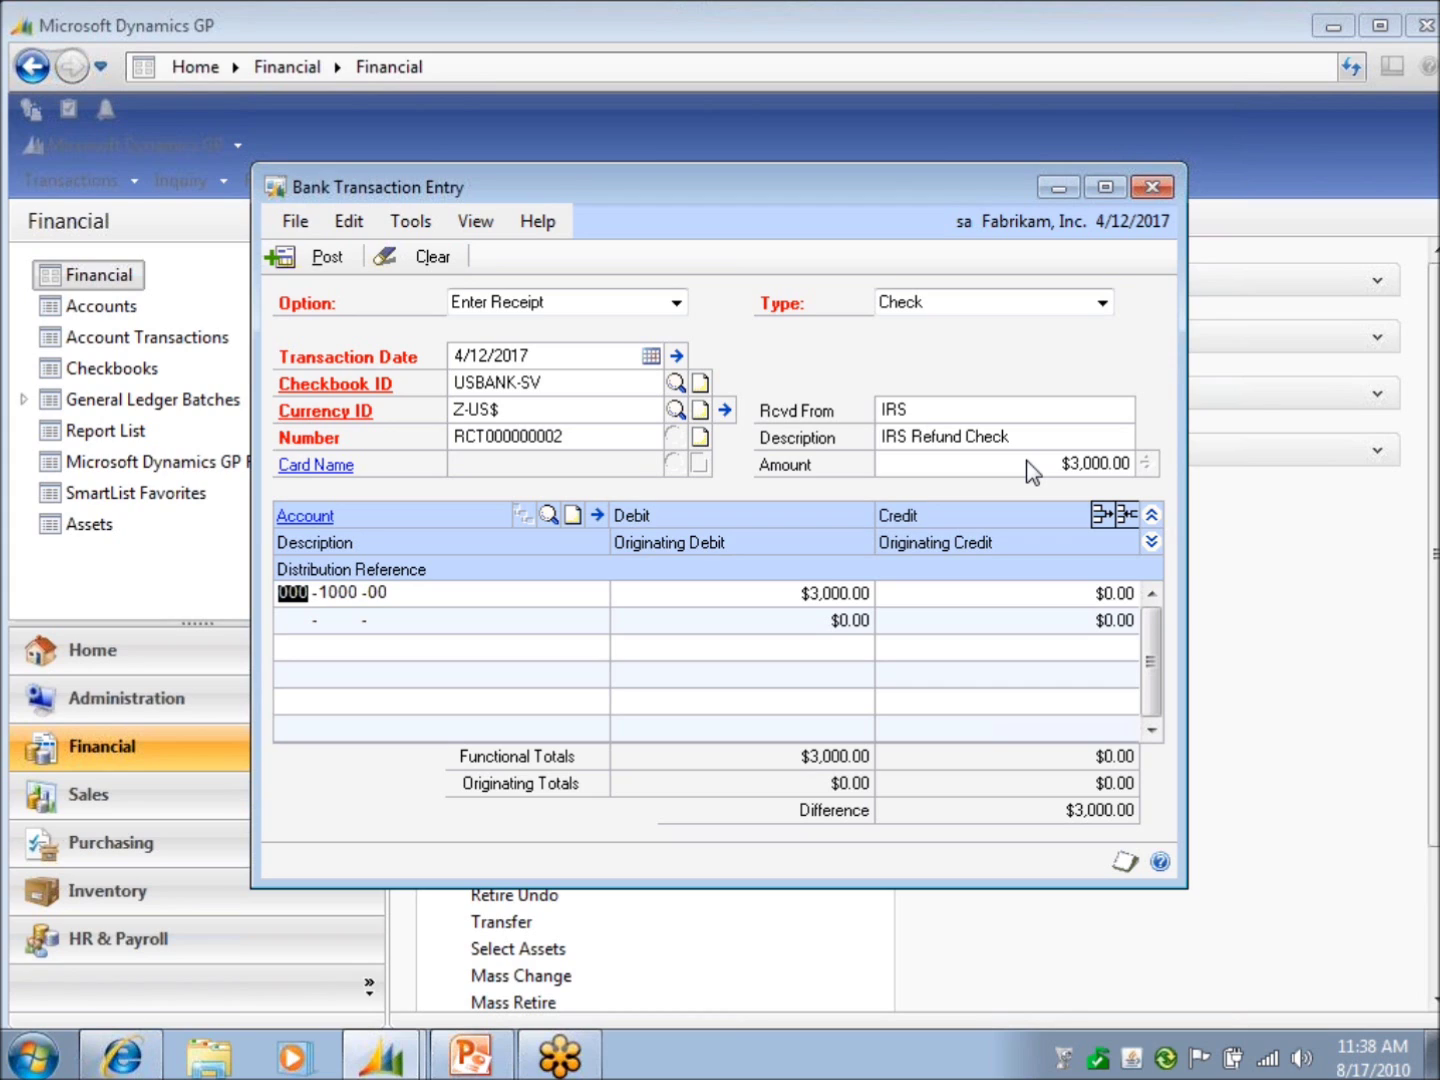
{"action": "type", "text": "0001000"}
{"action": "key", "text": "Tab"}
{"action": "key", "text": "Tab"}
{"action": "key", "text": "Tab"}
Choose account 200-5170-00 Payroll Taxes - Accounting from the Accounts lookup for the second line
{"action": "left_click", "coordinate": [548, 515]}
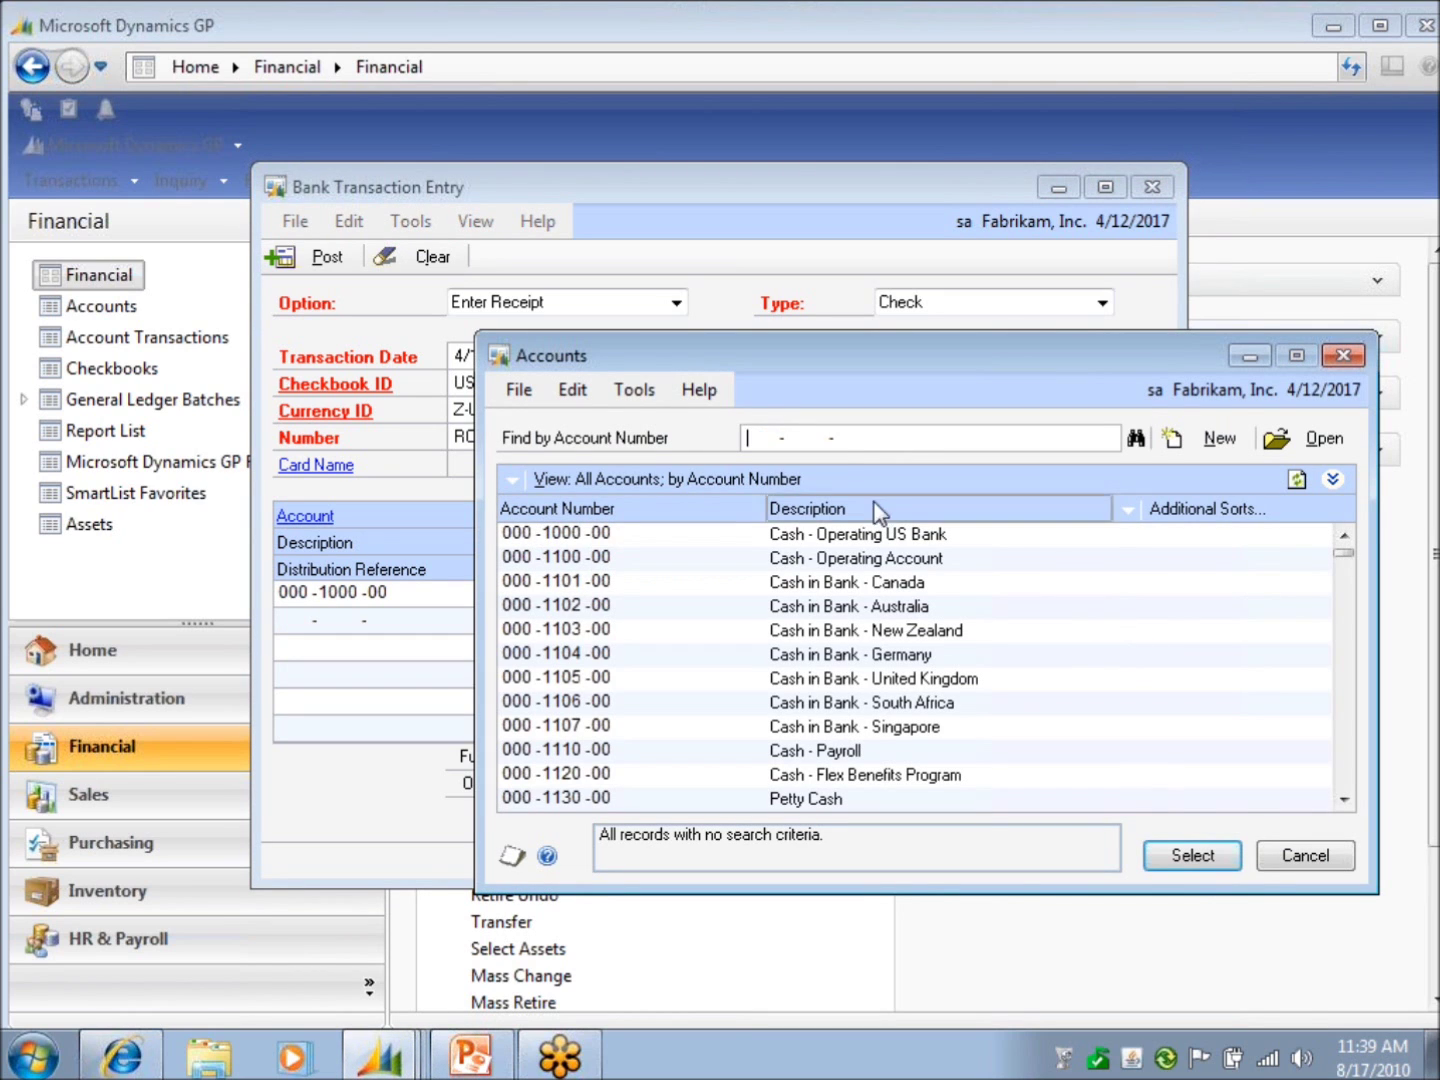
{"action": "left_click", "coordinate": [1345, 770]}
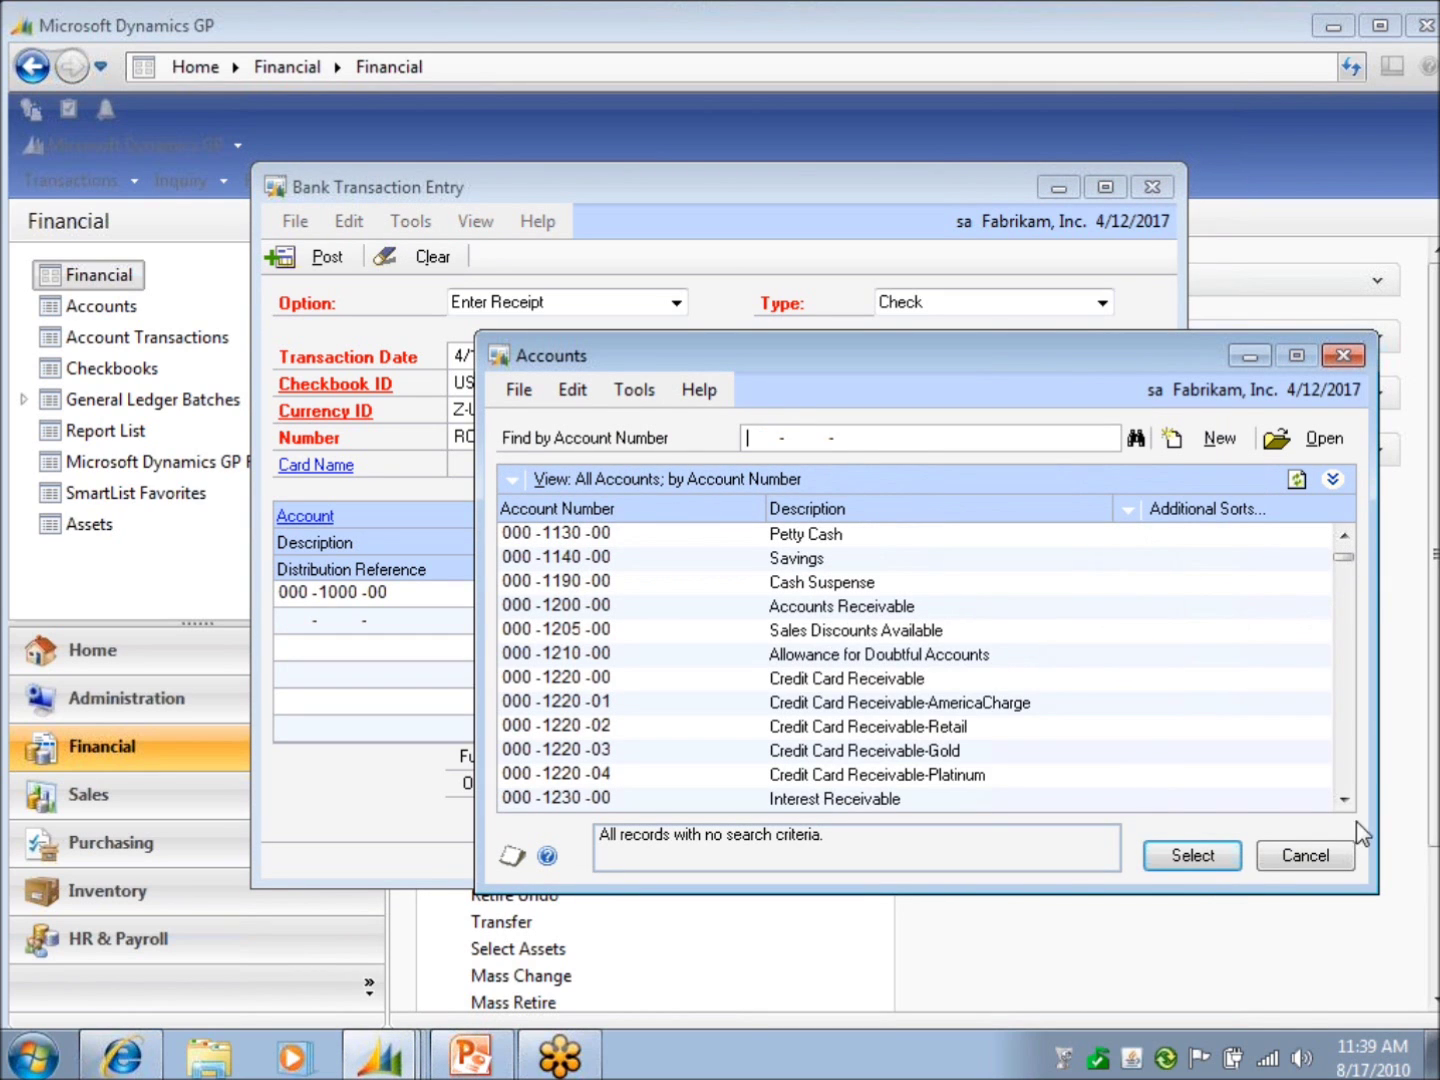
{"action": "left_click", "coordinate": [1339, 760]}
{"action": "left_click_drag", "start_coordinate": [1346, 563], "coordinate": [1350, 734]}
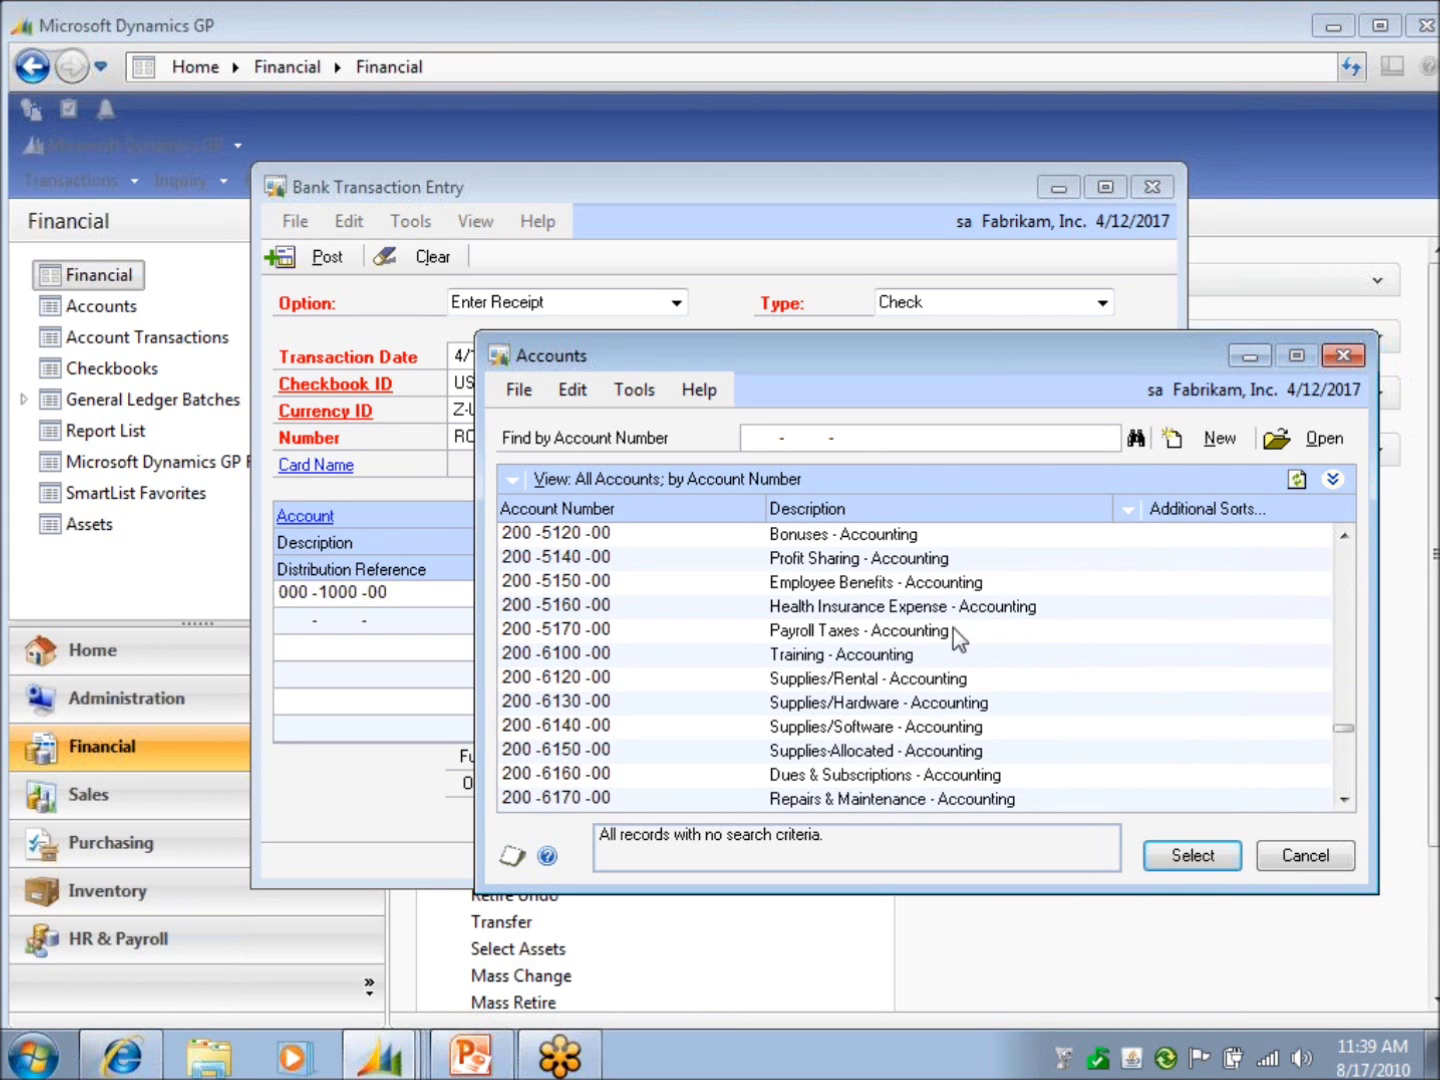
{"action": "double_click", "coordinate": [891, 637]}
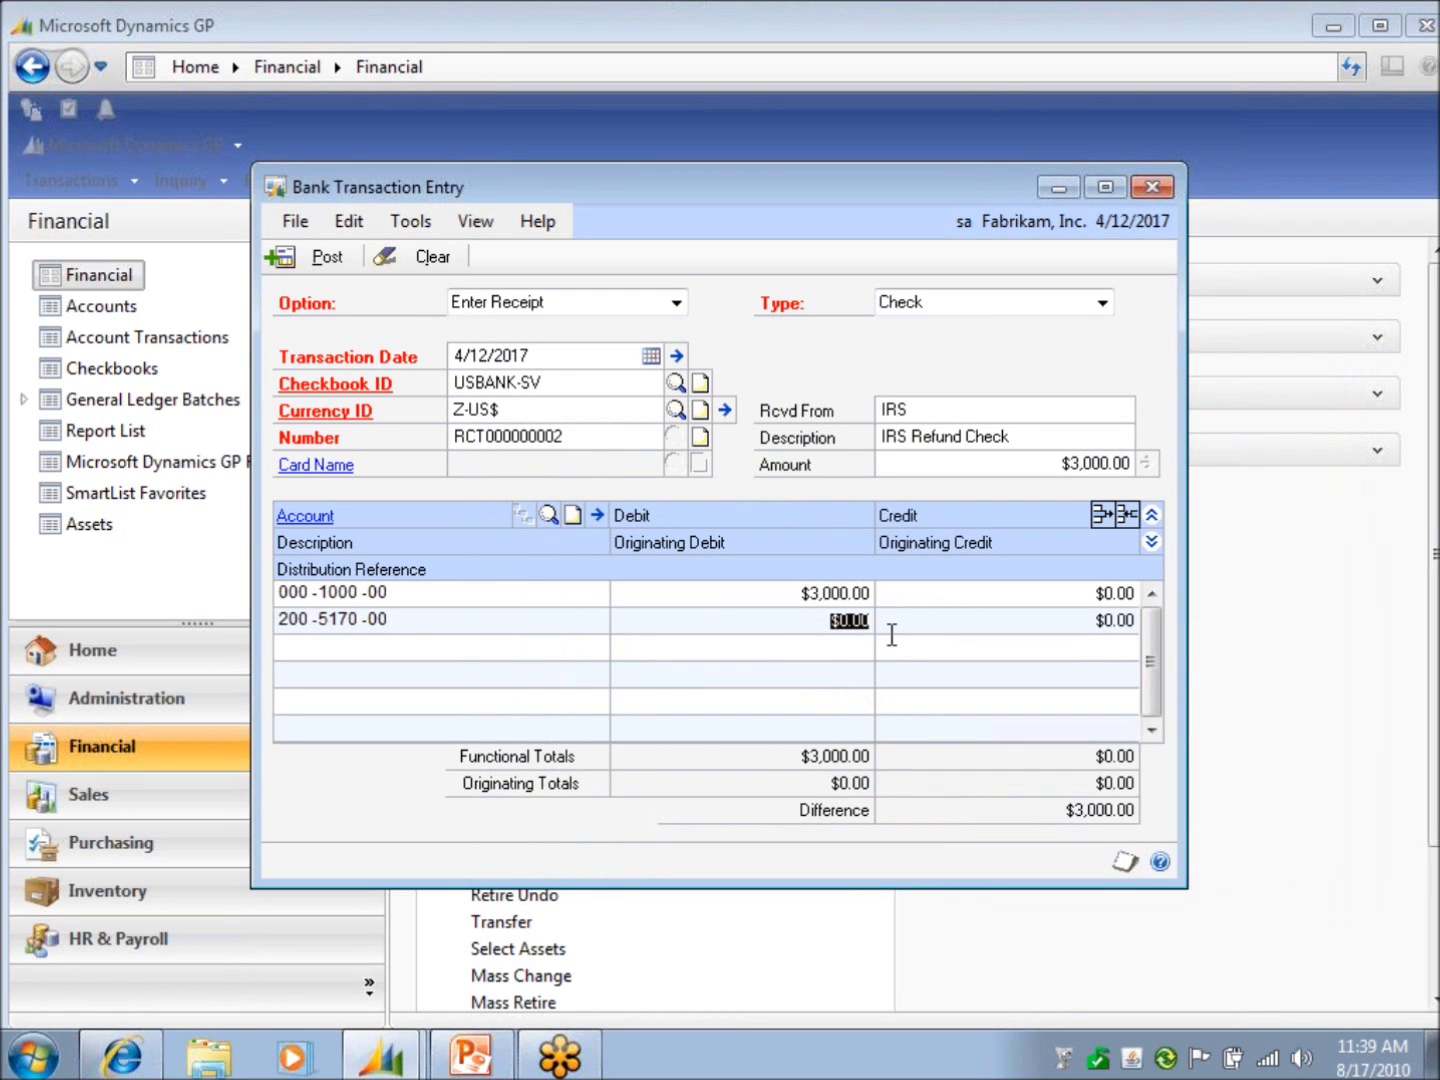
Credit $3,000.00 on the 200-5170-00 line to balance the IRS refund receipt and post it
{"action": "key", "text": "Tab"}
{"action": "type", "text": "3000"}
{"action": "key", "text": "Tab"}
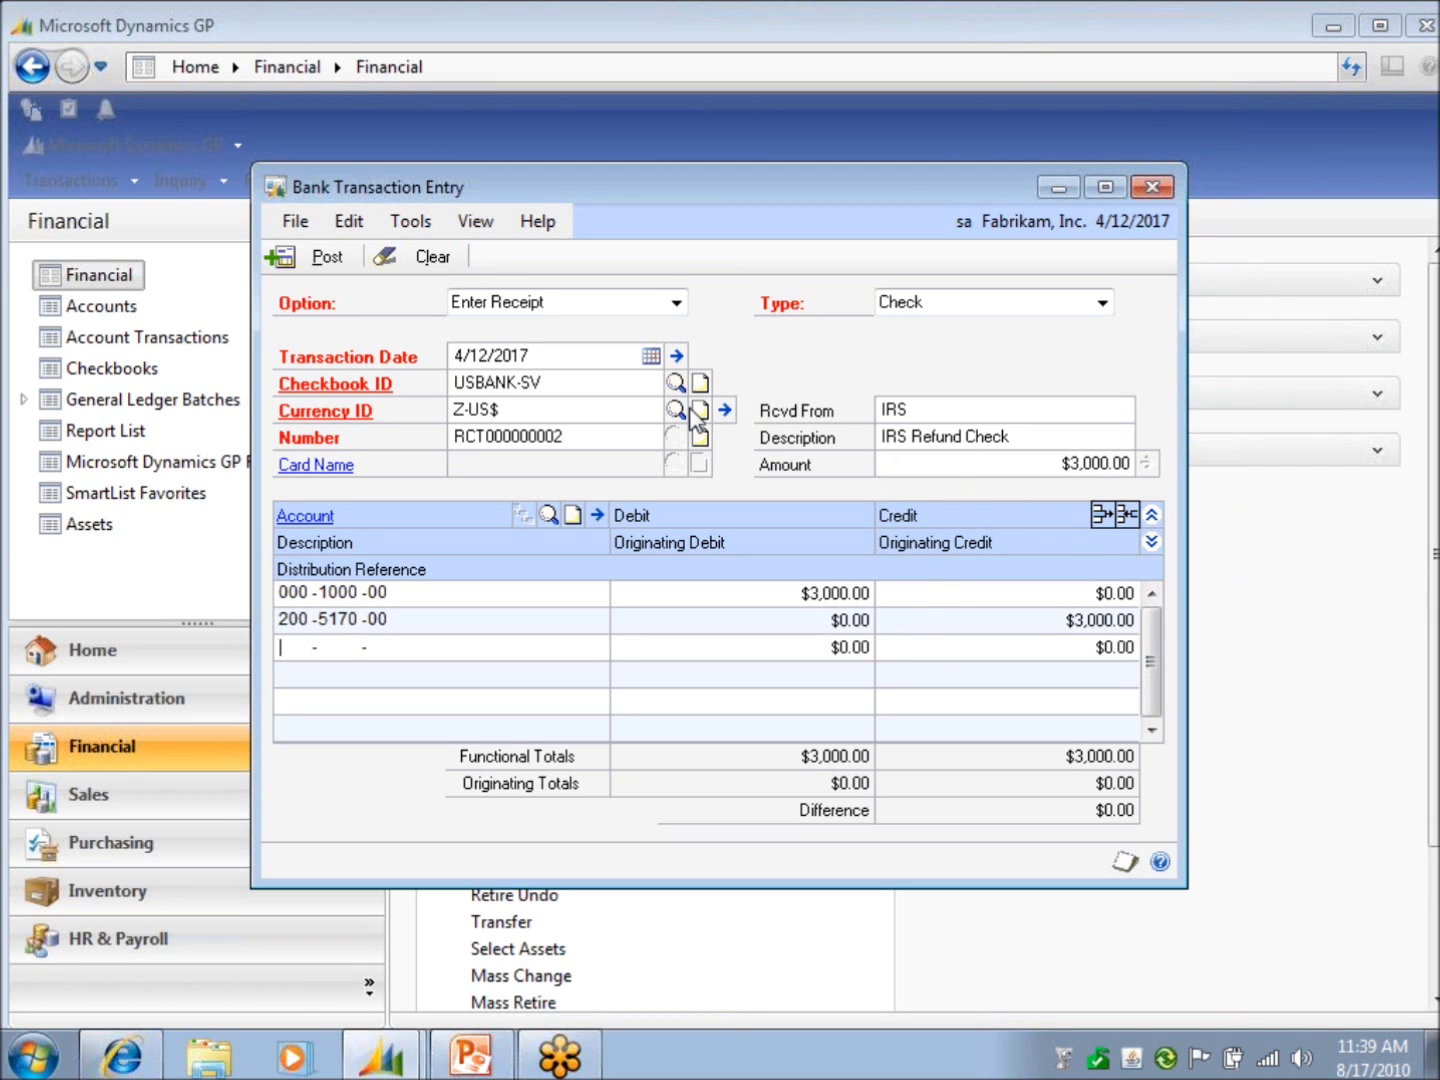
{"action": "left_click", "coordinate": [320, 258]}
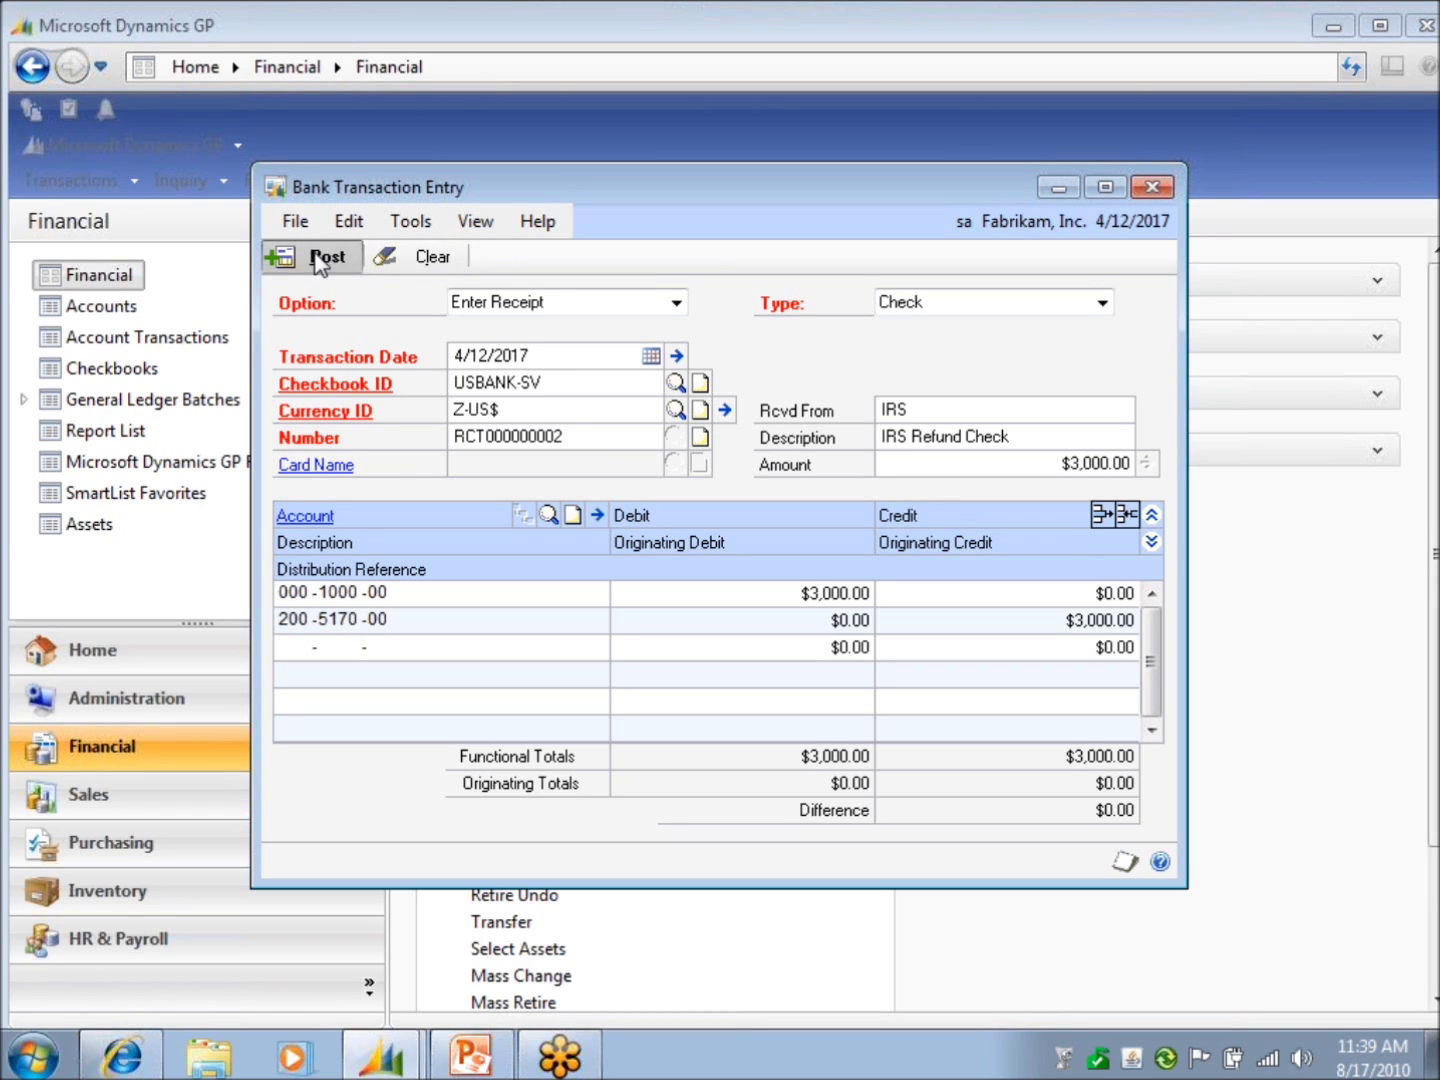
Set the option to Void Transaction on checkbook USBANK-SV and browse its voidable transactions
{"action": "left_click", "coordinate": [677, 301]}
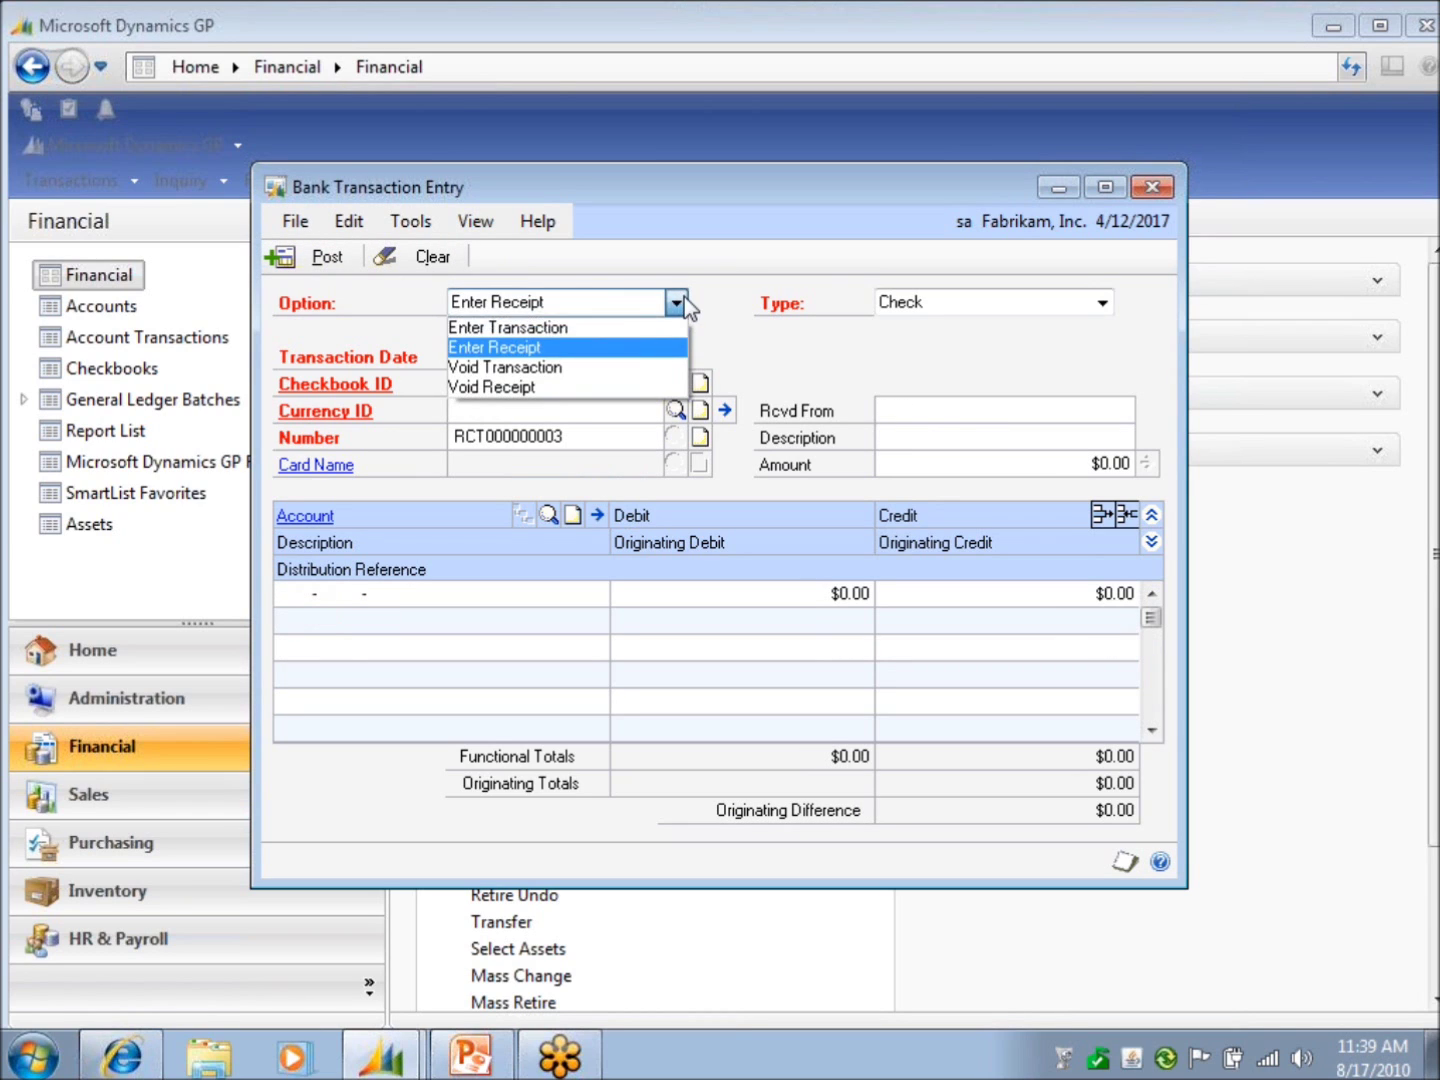
{"action": "left_click", "coordinate": [558, 368]}
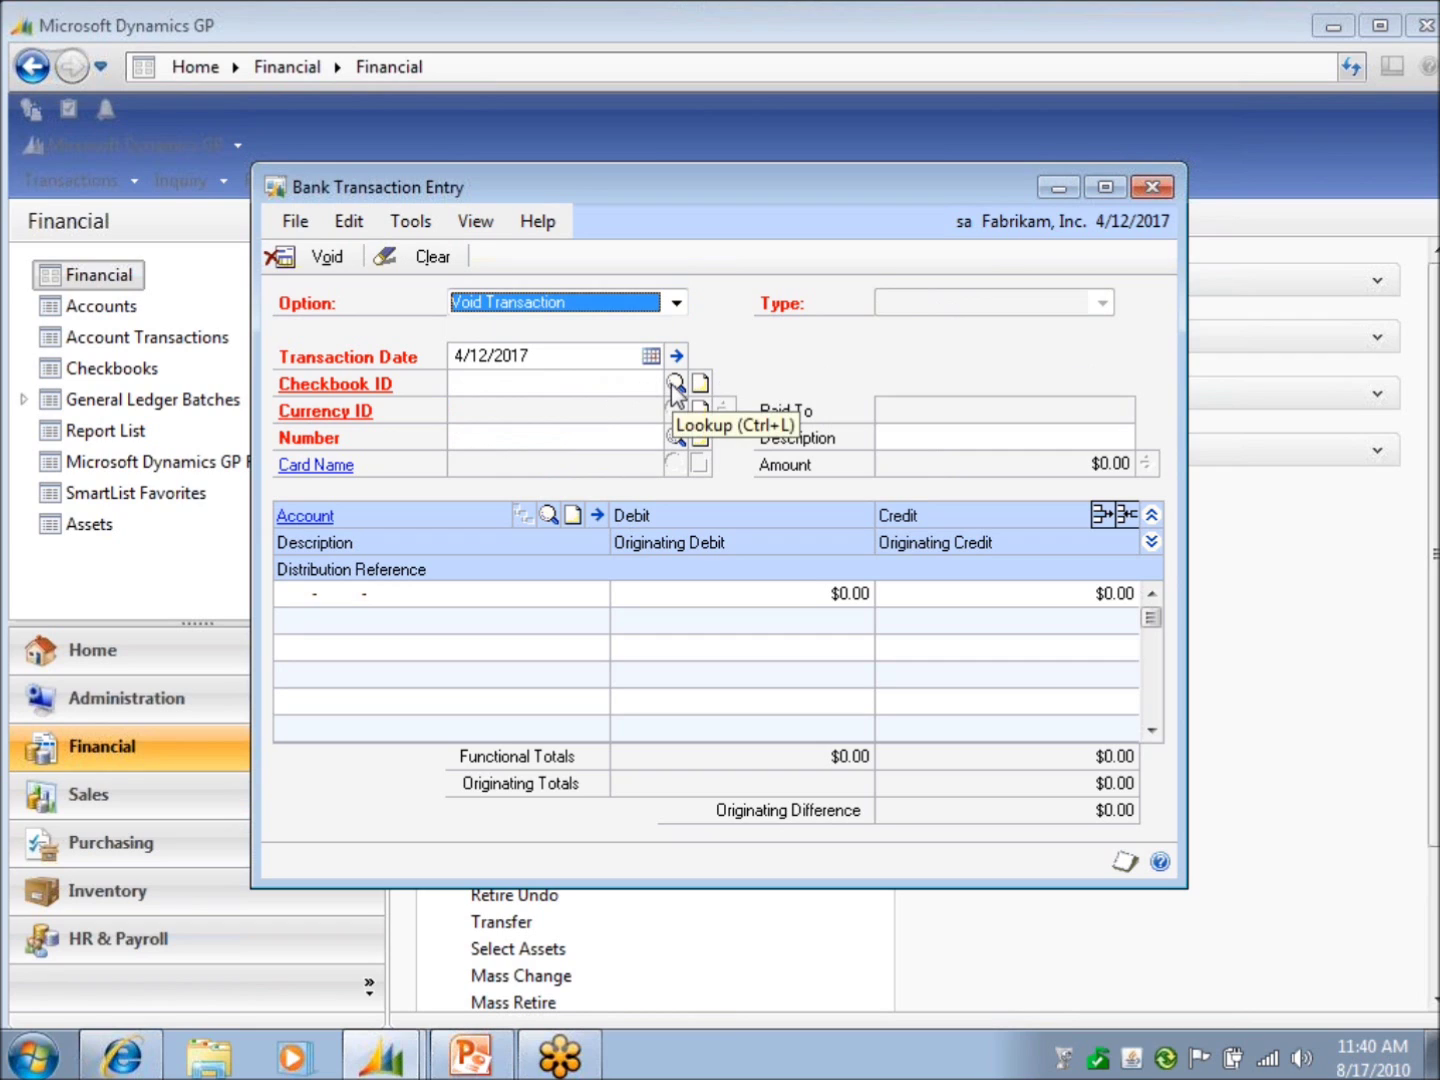
{"action": "left_click", "coordinate": [621, 384]}
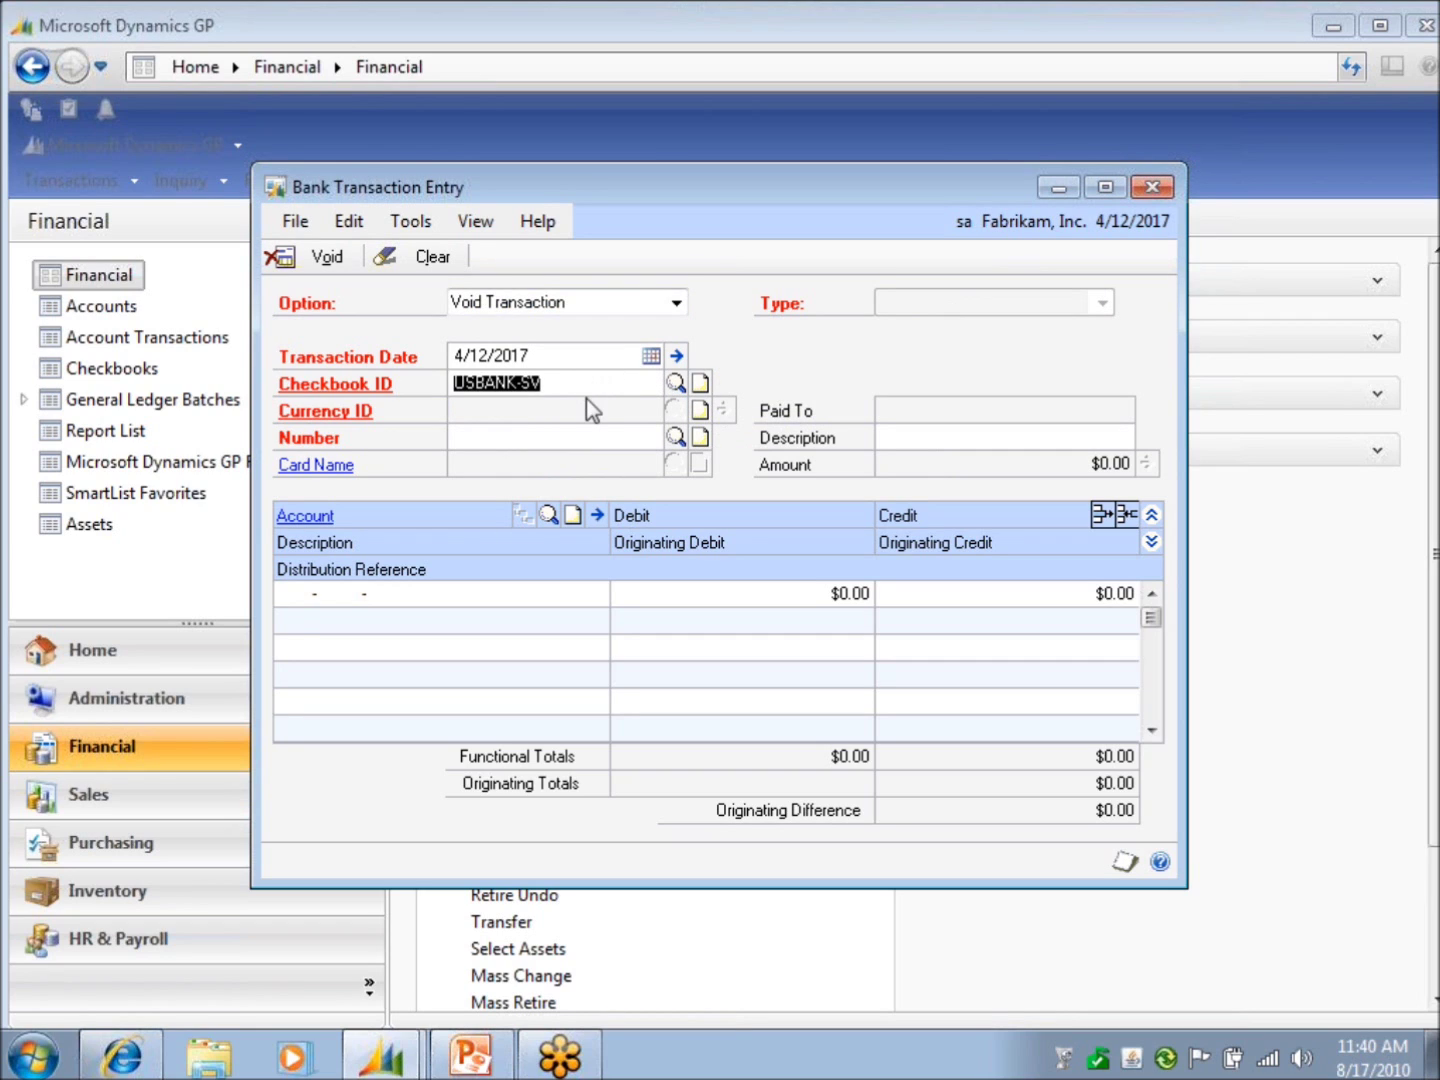
{"action": "left_click", "coordinate": [677, 436]}
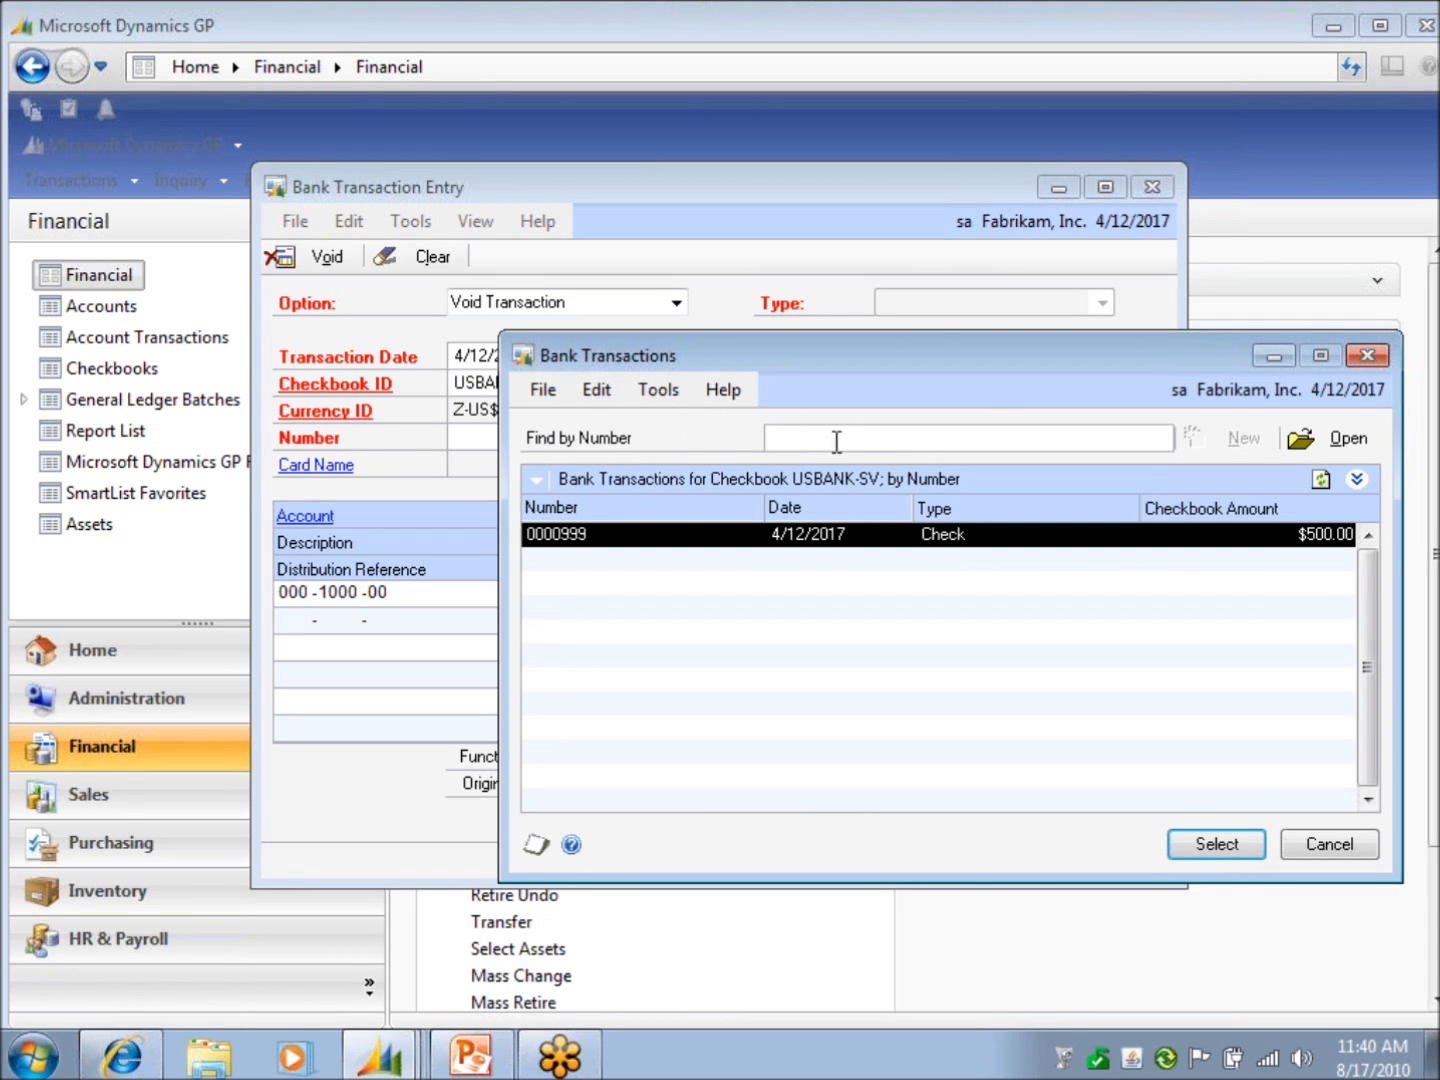
{"action": "left_click", "coordinate": [1368, 356]}
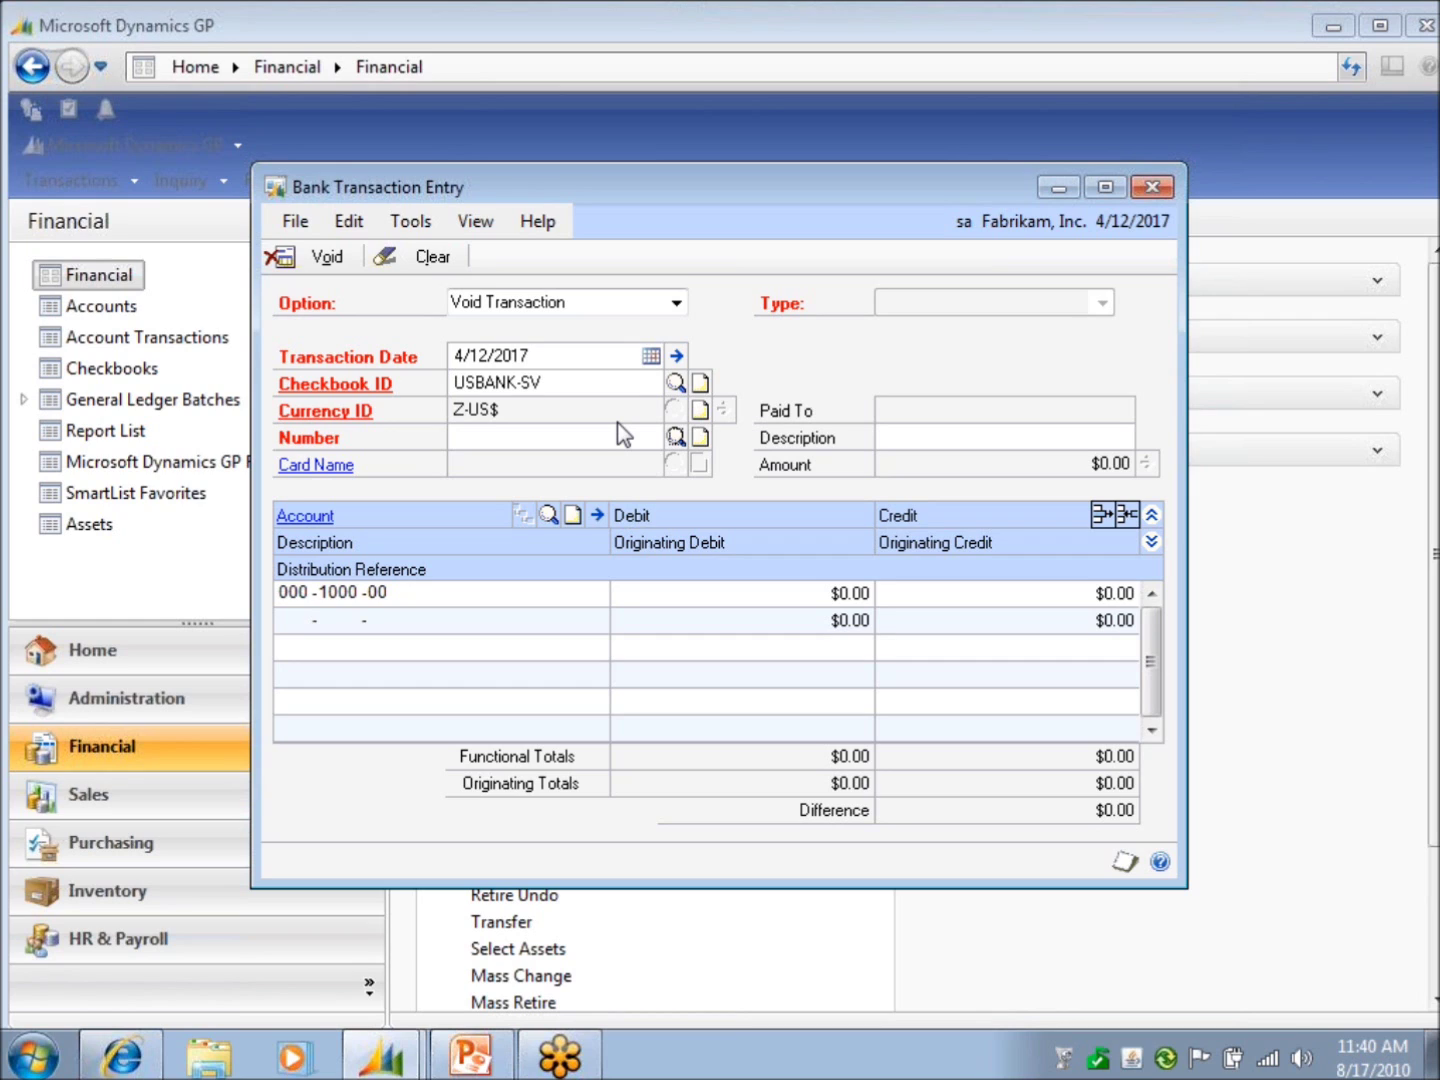
Switch to Void Receipt, browse voidable receipts, then clear and close Bank Transaction Entry
{"action": "left_click", "coordinate": [676, 301]}
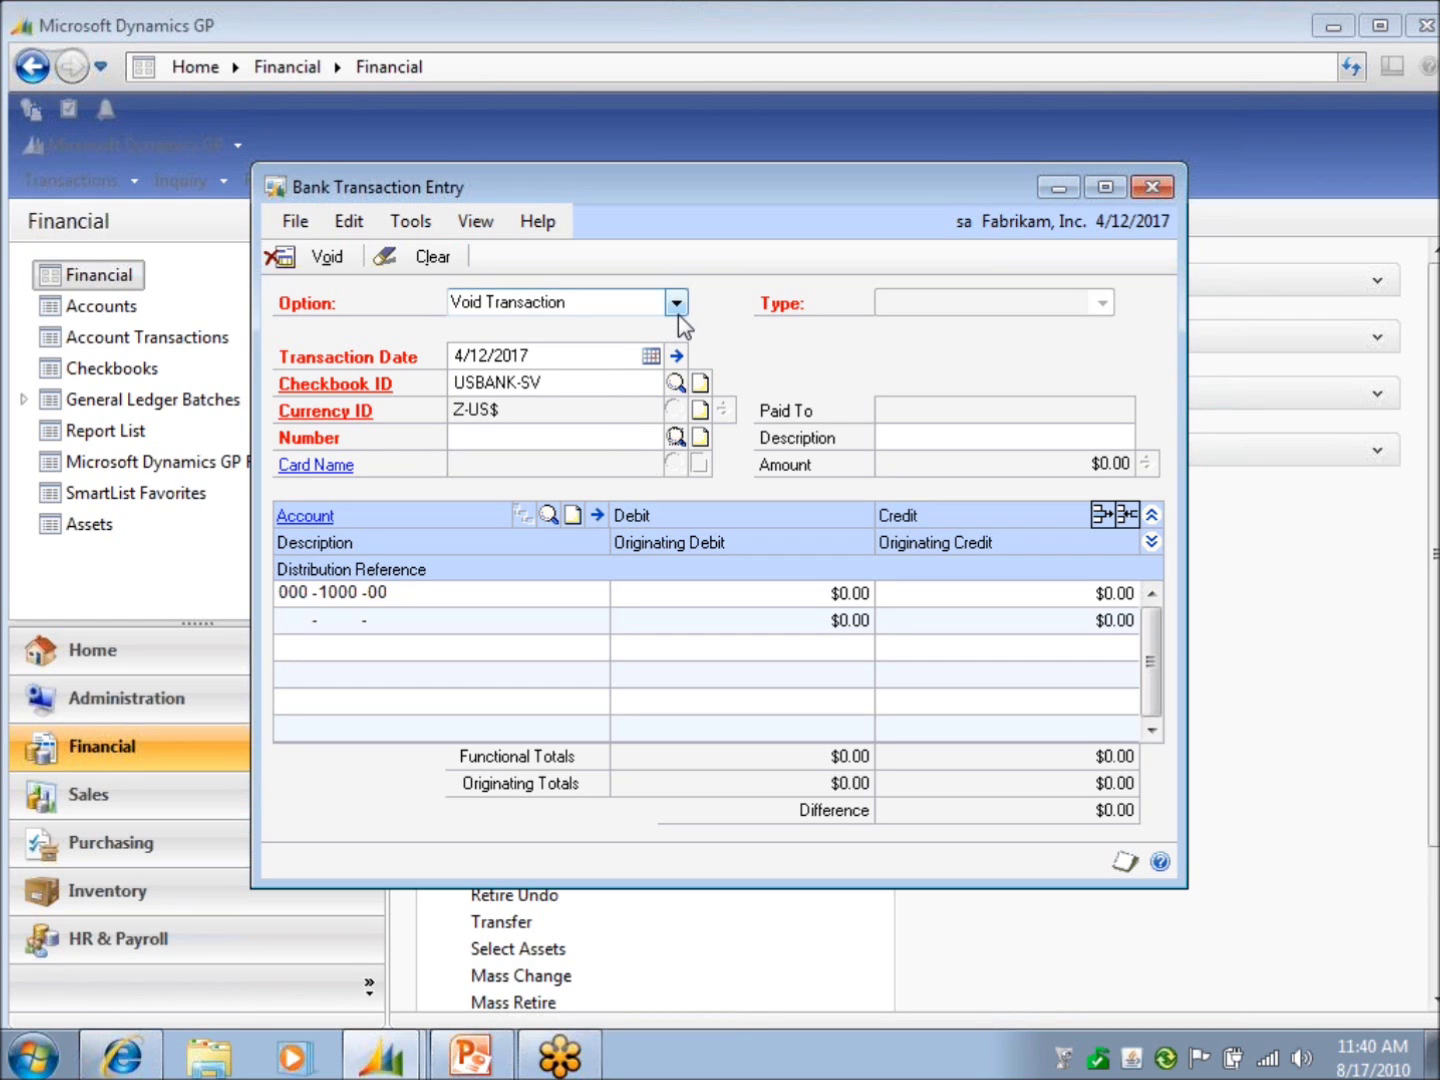
{"action": "left_click", "coordinate": [653, 388]}
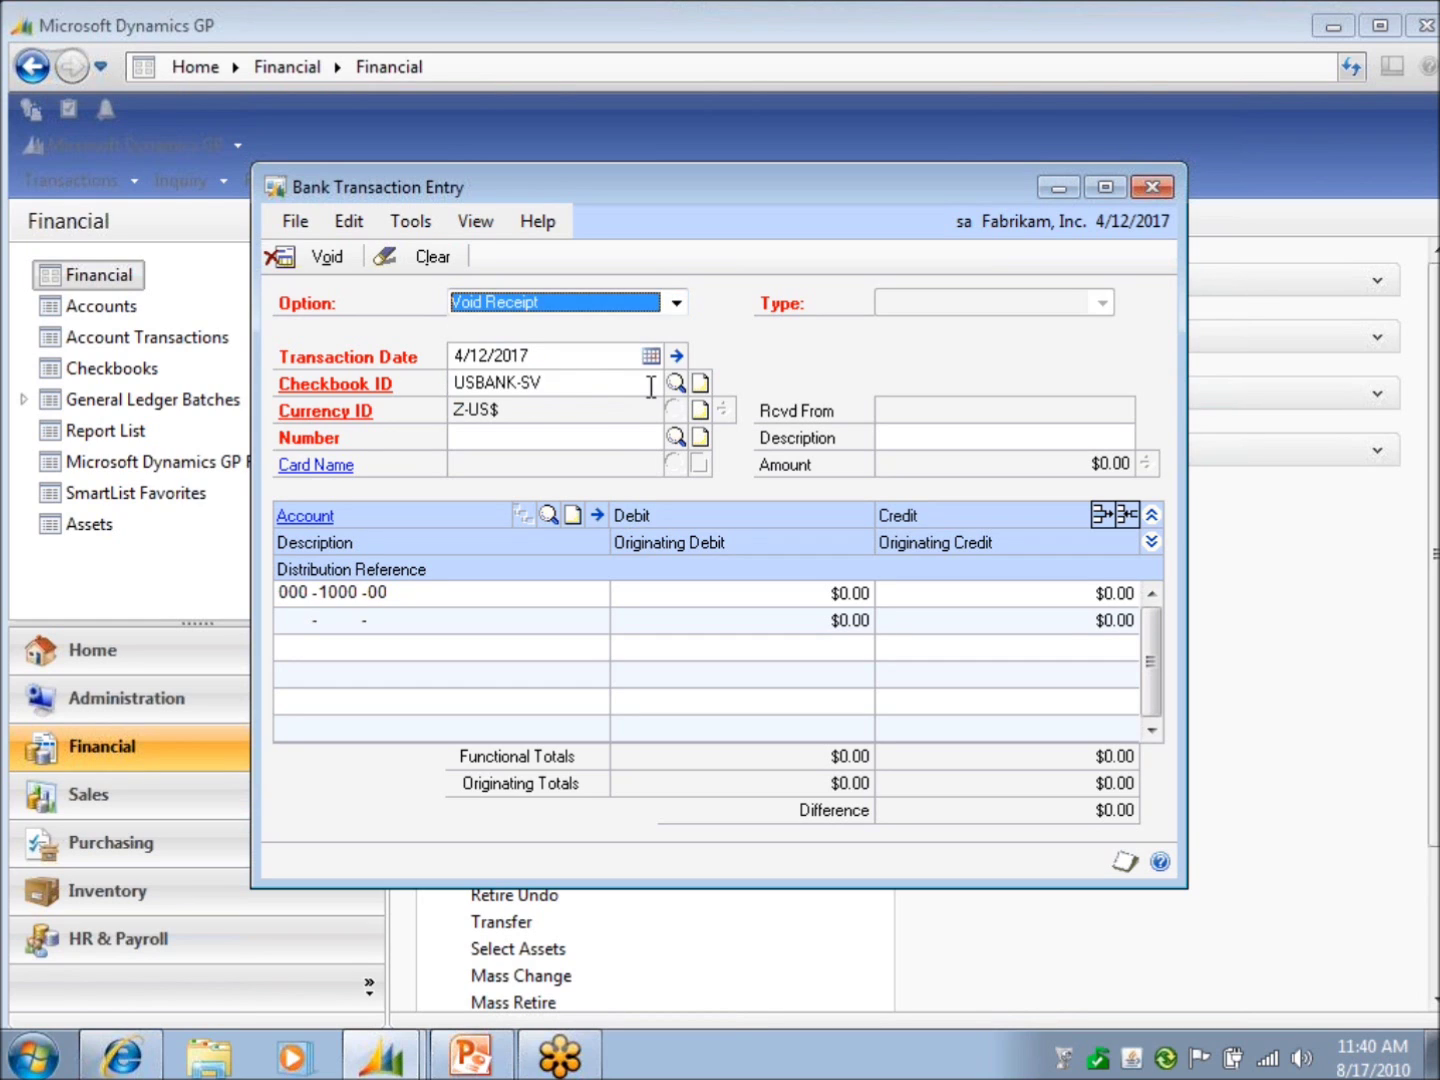
{"action": "left_click", "coordinate": [676, 437]}
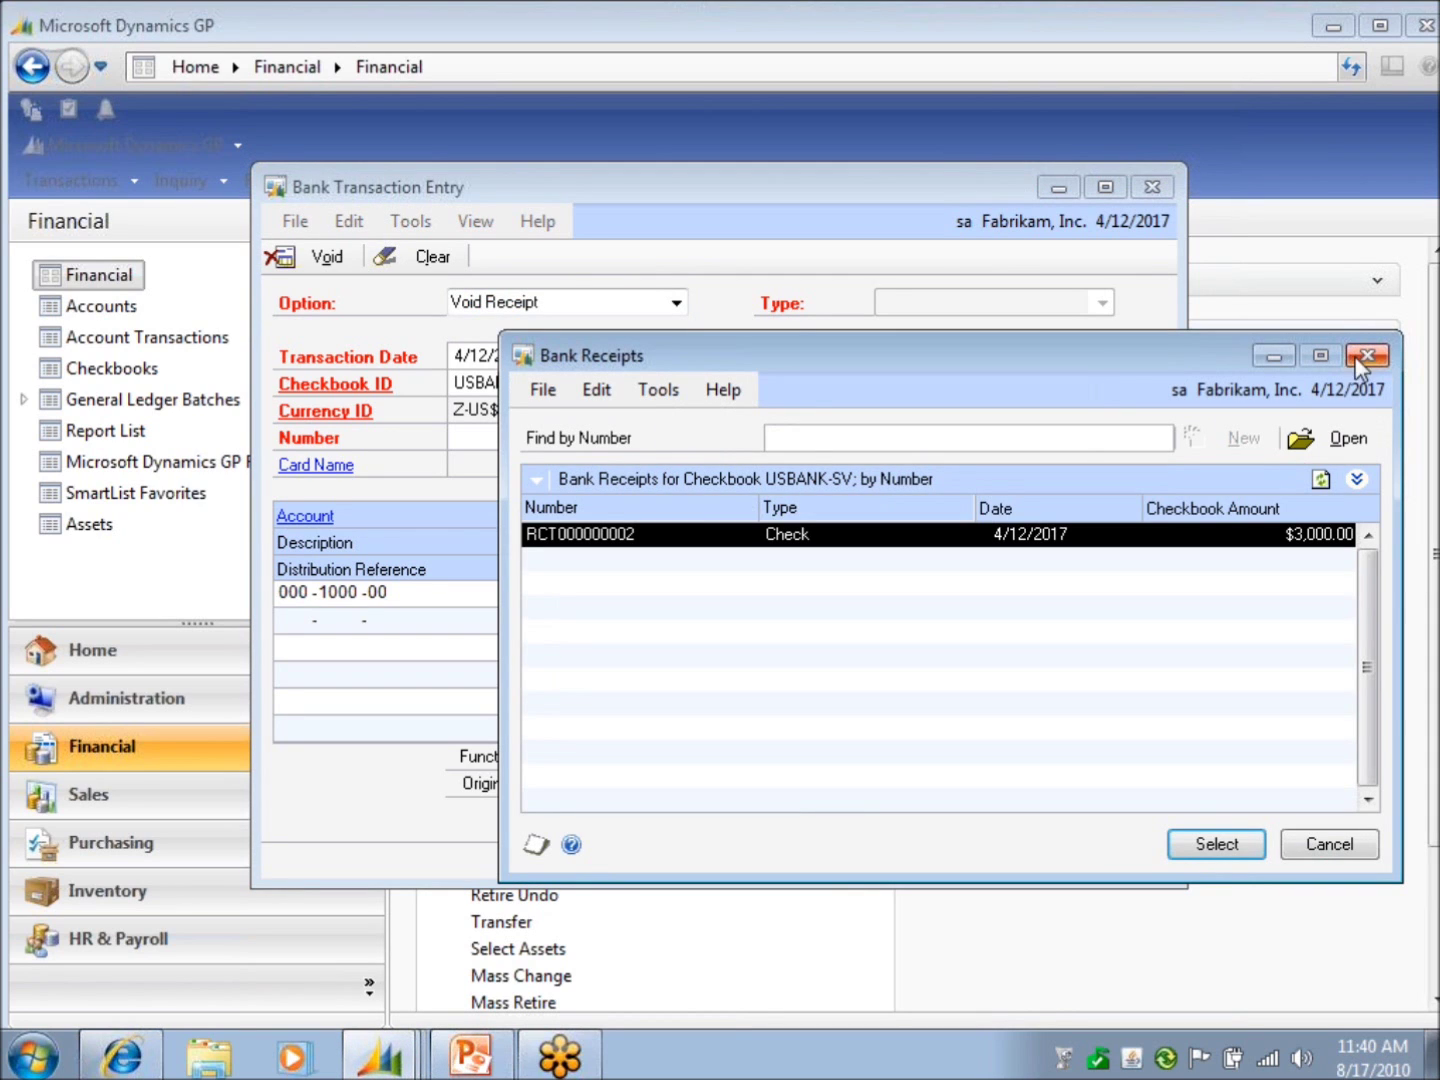
{"action": "left_click", "coordinate": [1386, 357]}
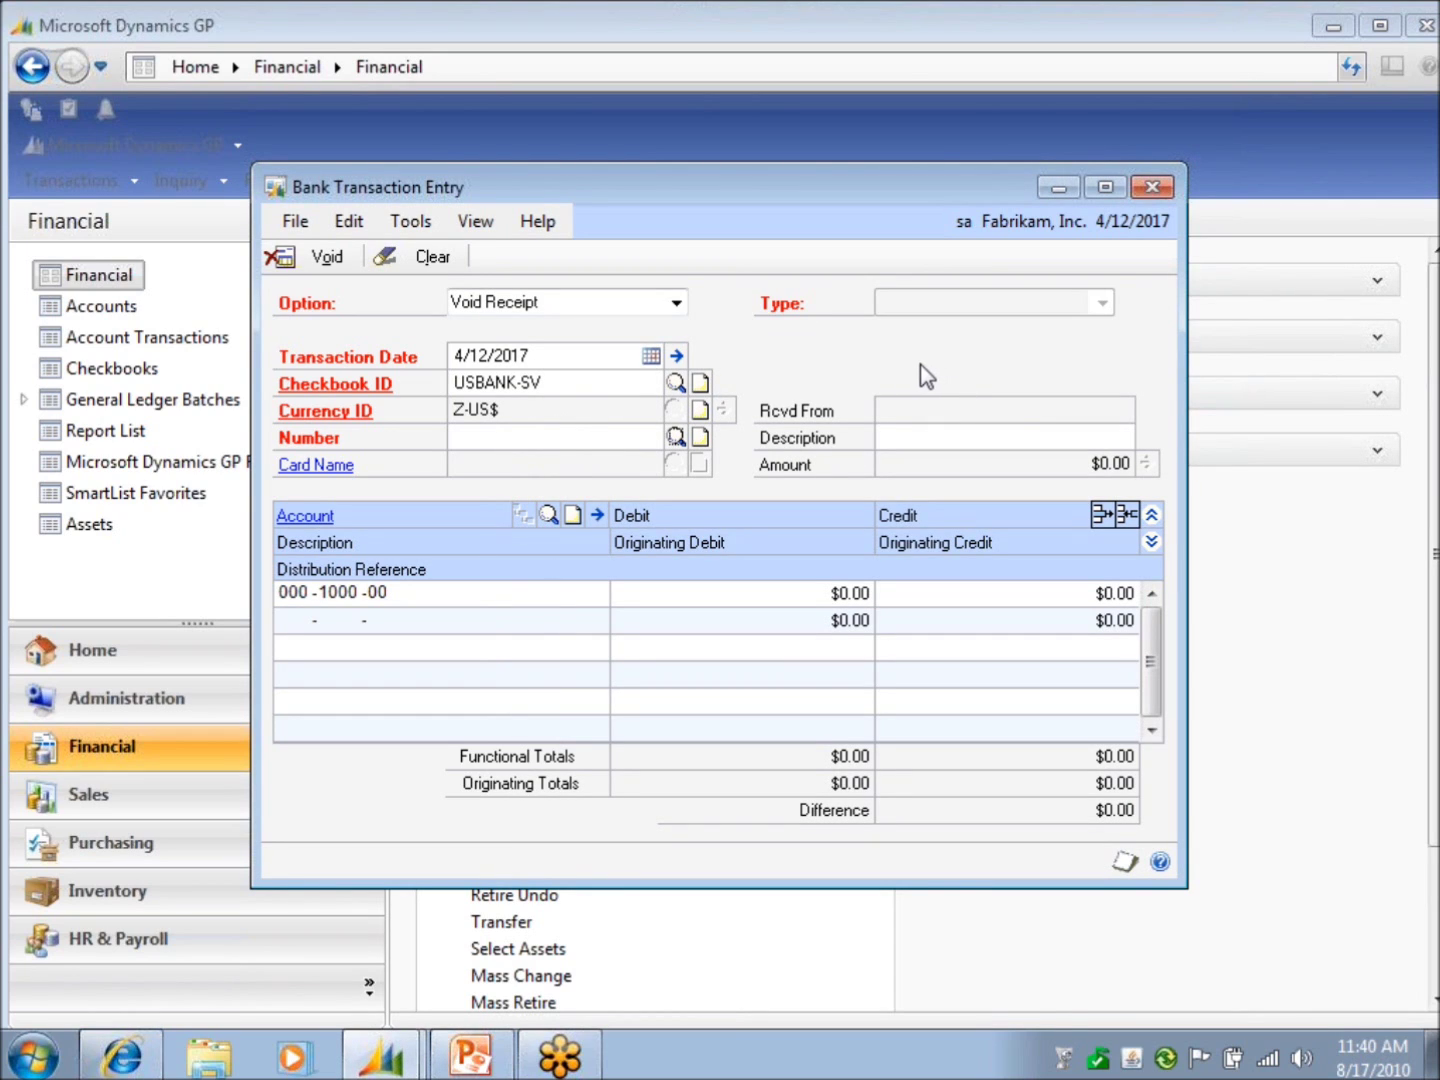
{"action": "left_click", "coordinate": [440, 270]}
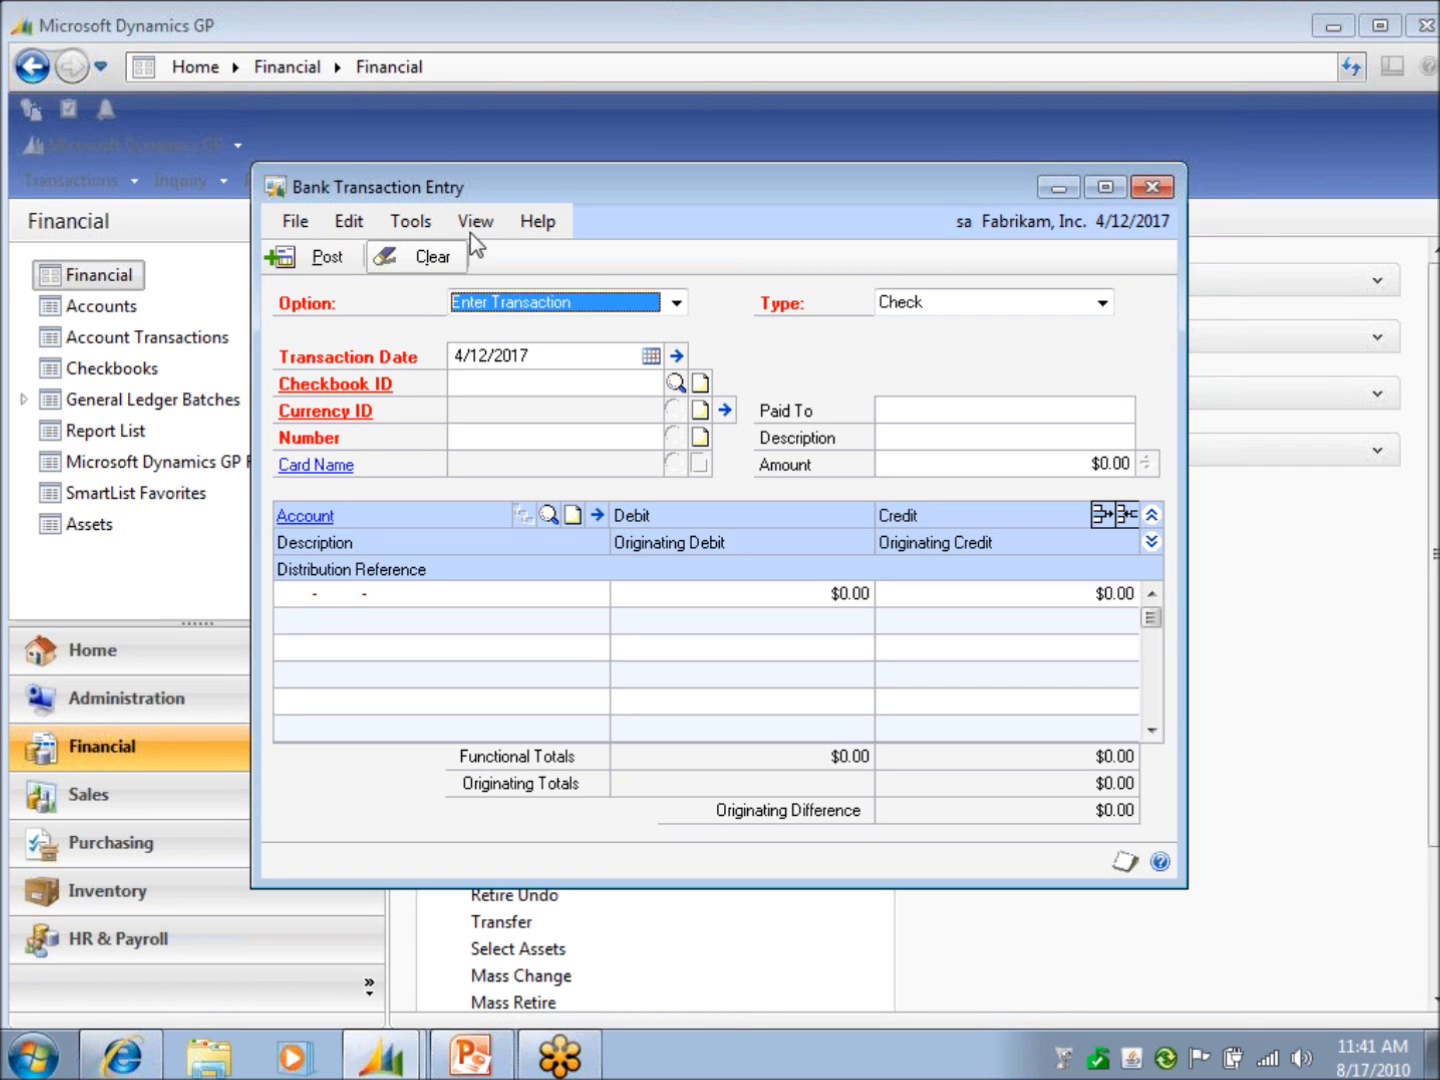
{"action": "left_click", "coordinate": [1151, 187]}
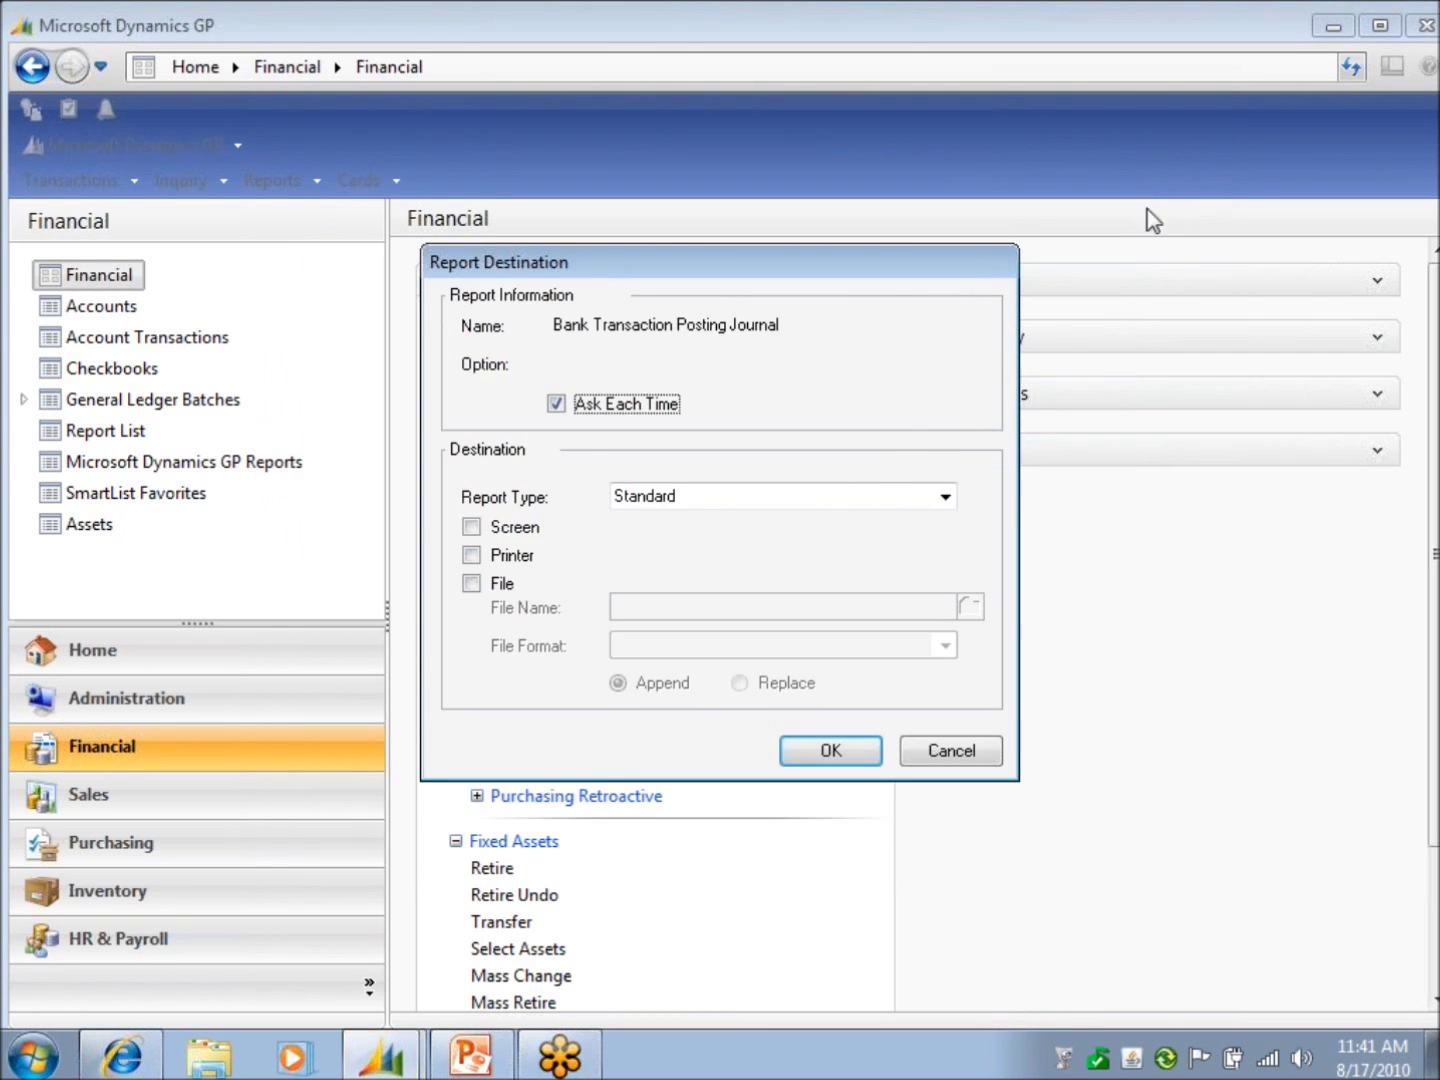
View the Bank Transaction Posting Journal on screen, close it, and start a new Bank Transfer Entry
{"action": "left_click", "coordinate": [510, 527]}
{"action": "left_click", "coordinate": [868, 758]}
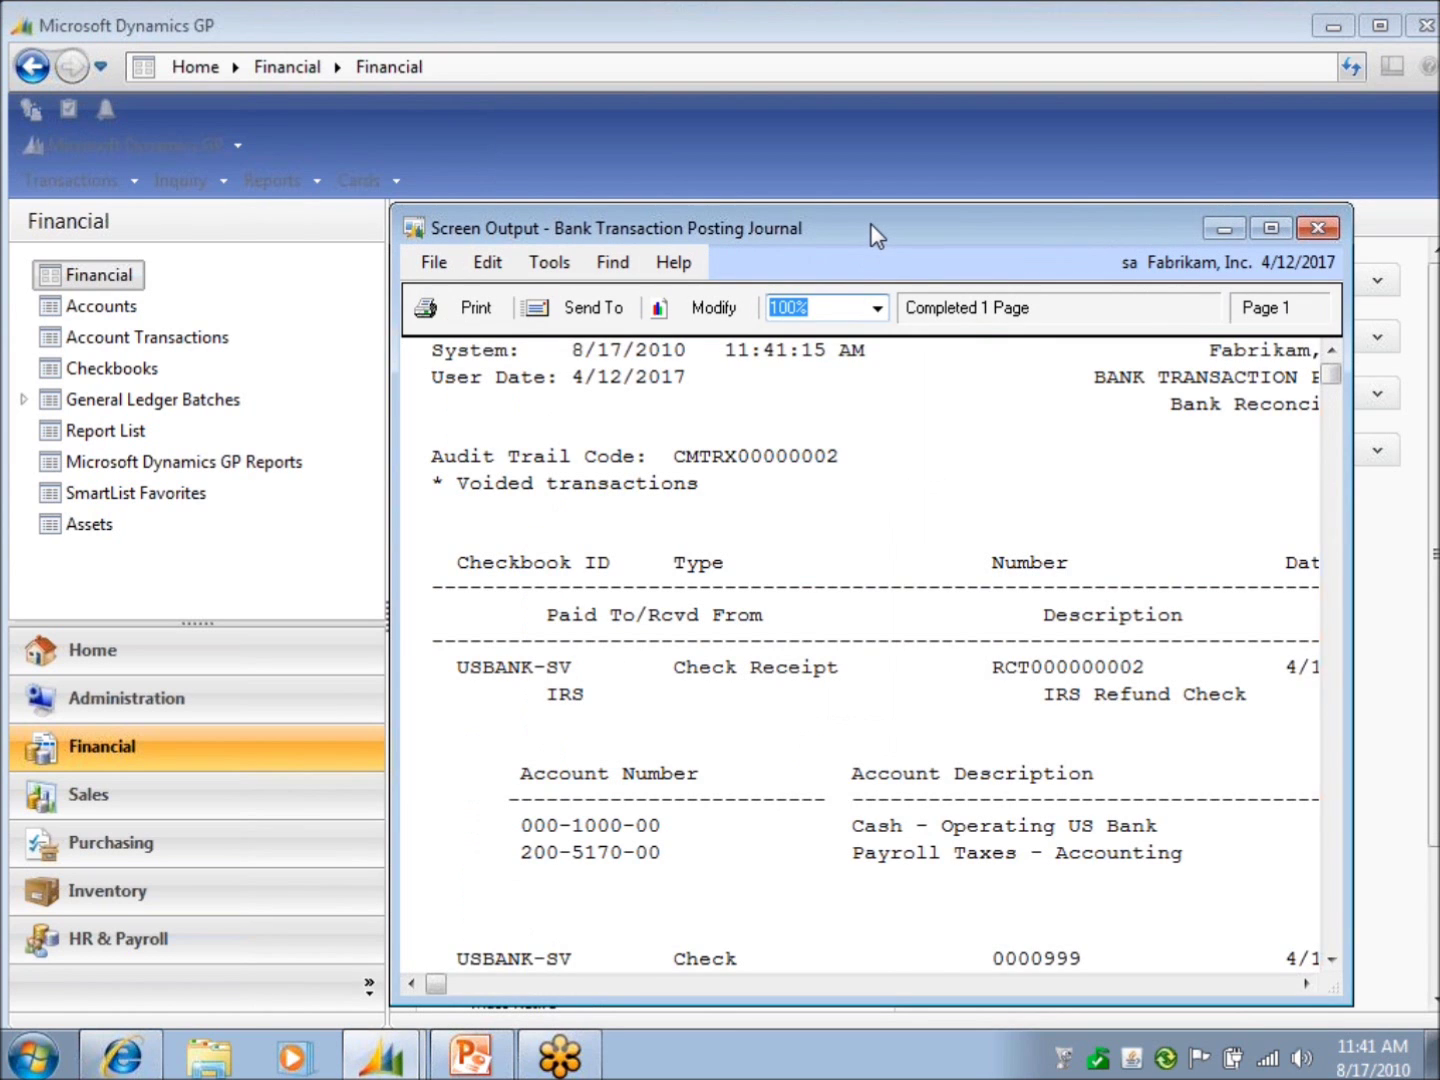
{"action": "left_click_drag", "start_coordinate": [861, 222], "coordinate": [664, 60]}
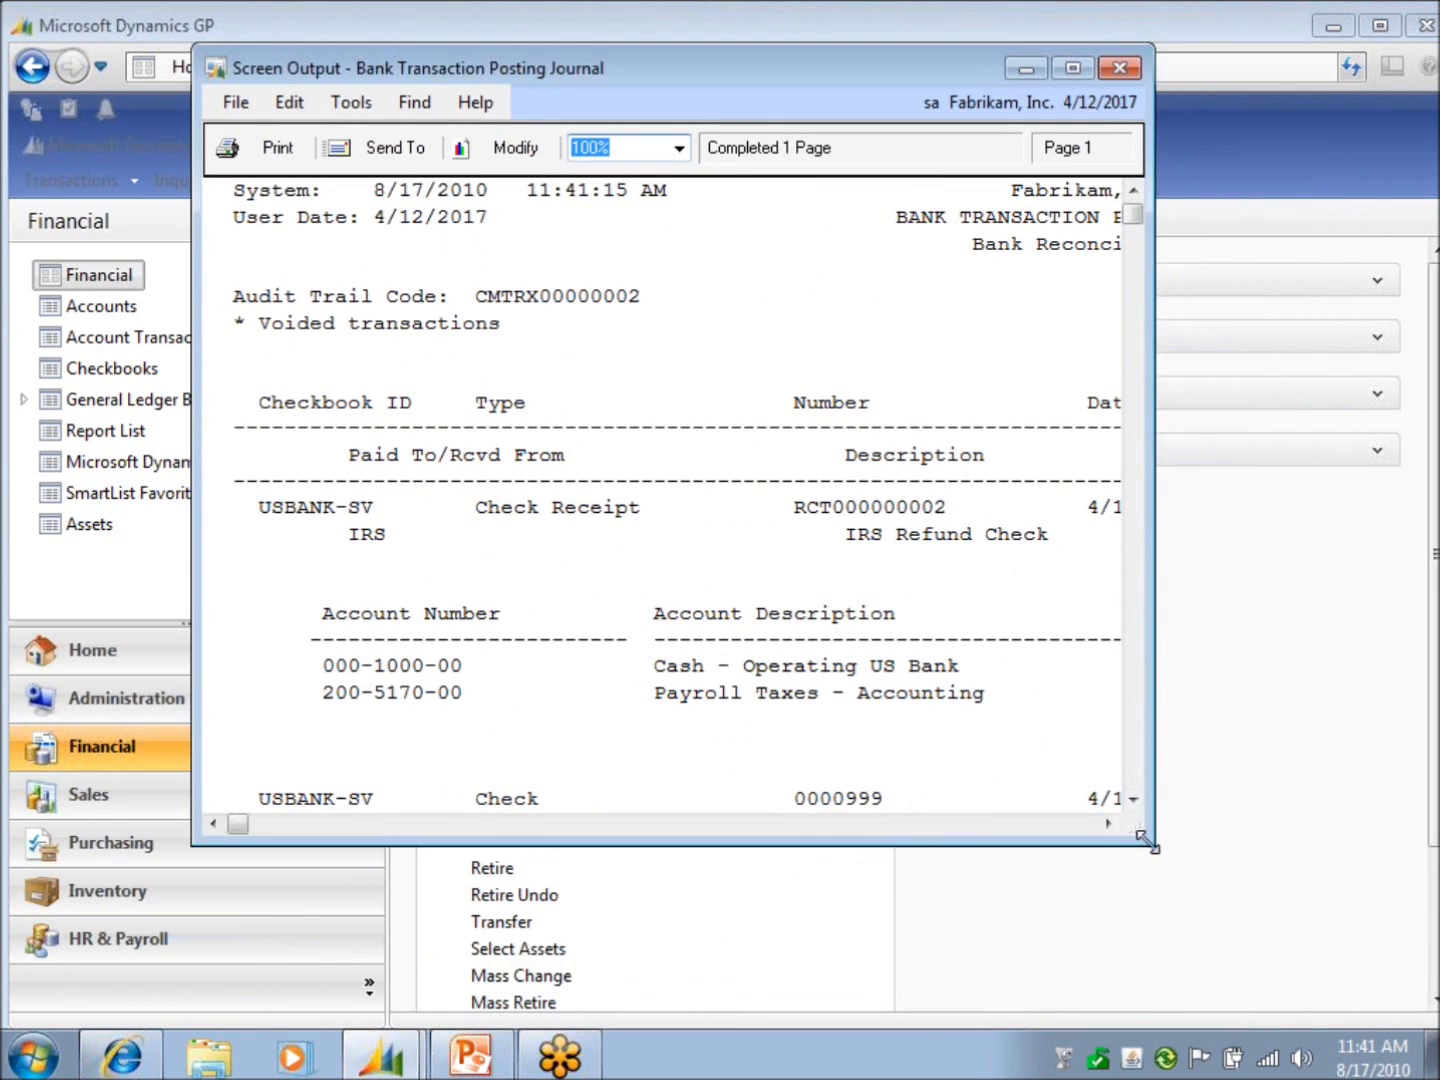
{"action": "left_click_drag", "start_coordinate": [1155, 845], "coordinate": [1358, 993]}
{"action": "scroll", "coordinate": [1292, 909], "scroll_direction": "down", "scroll_amount": 9}
{"action": "scroll", "coordinate": [1284, 904], "scroll_direction": "up", "scroll_amount": 5}
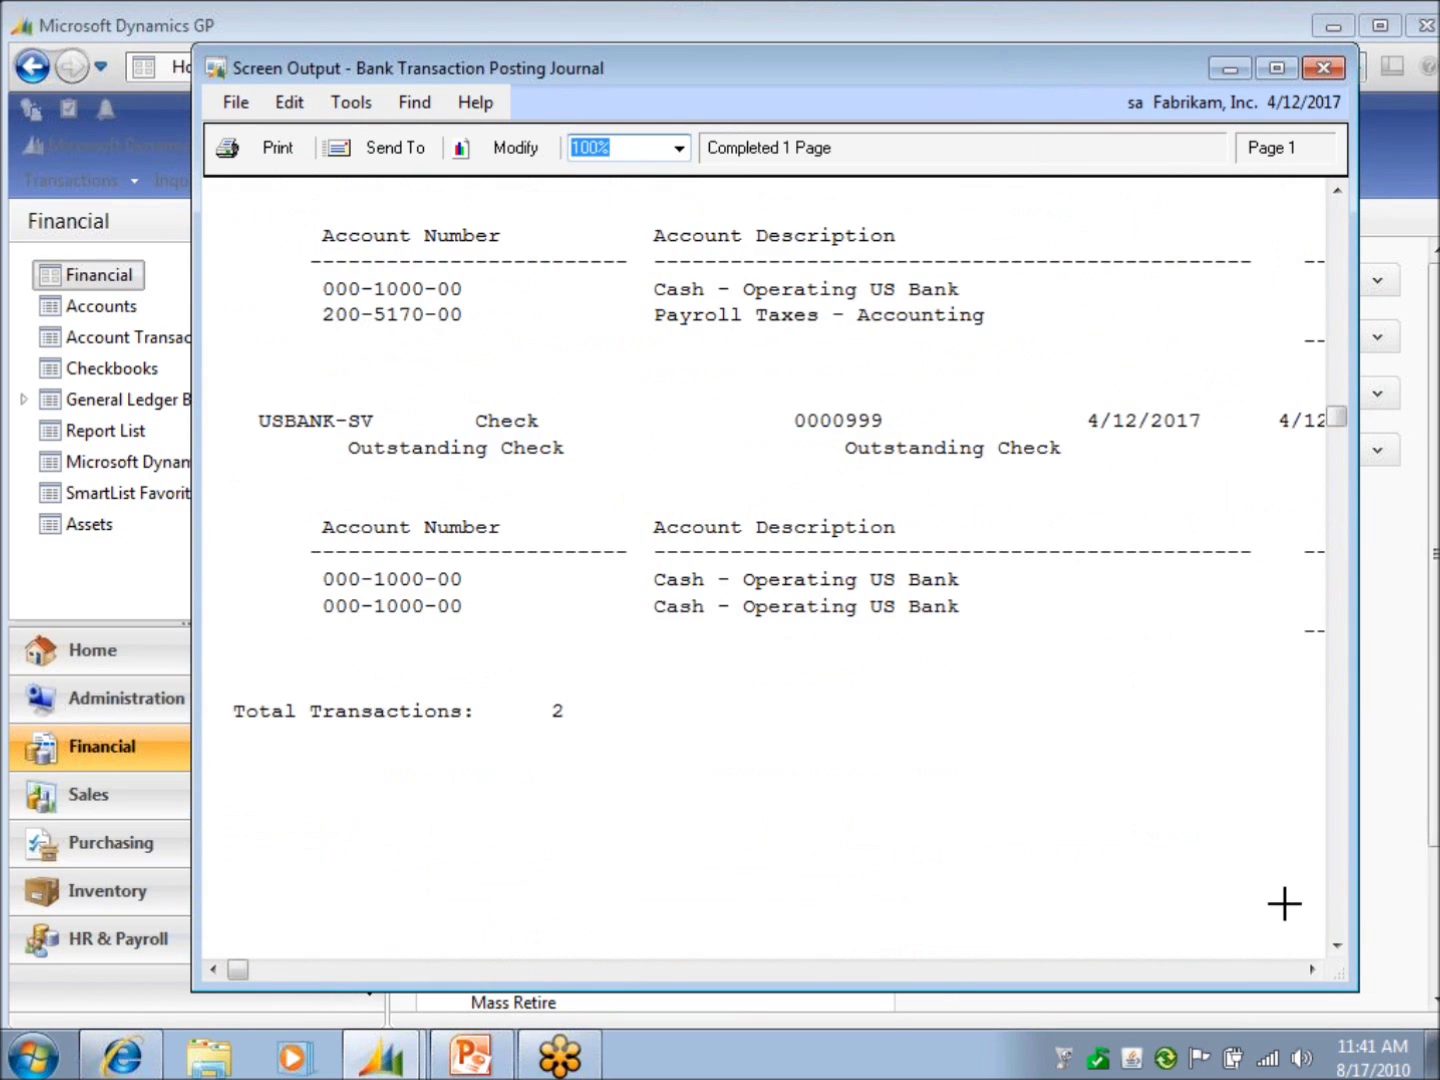
{"action": "scroll", "coordinate": [1280, 898], "scroll_direction": "up", "scroll_amount": 3}
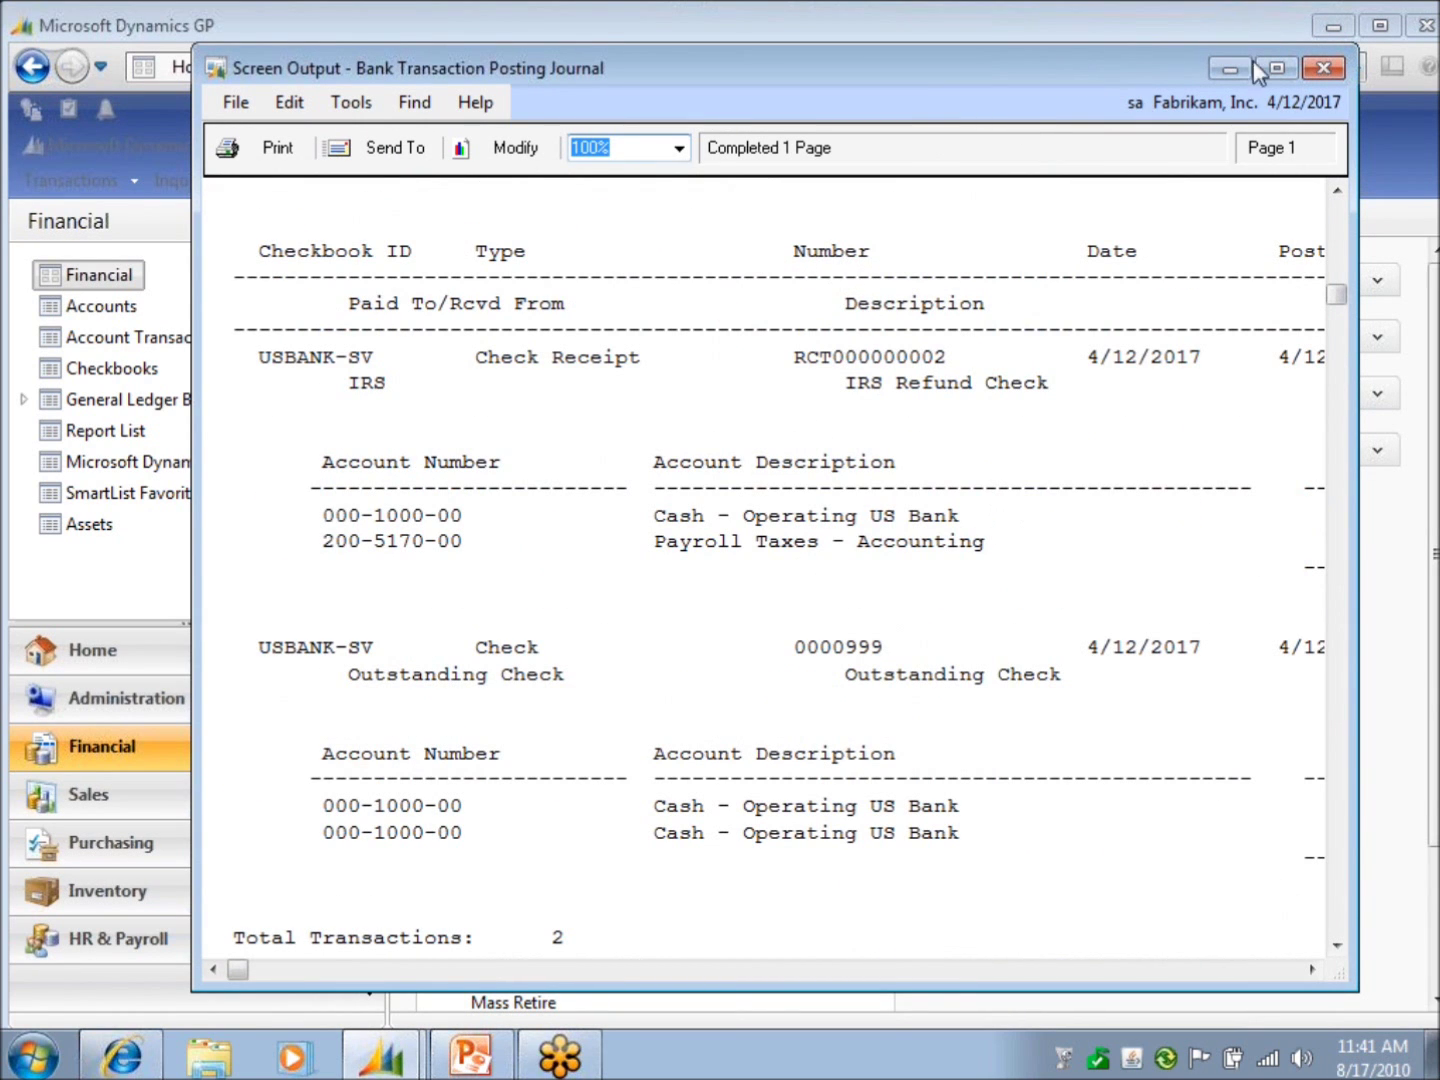
{"action": "left_click", "coordinate": [1327, 71]}
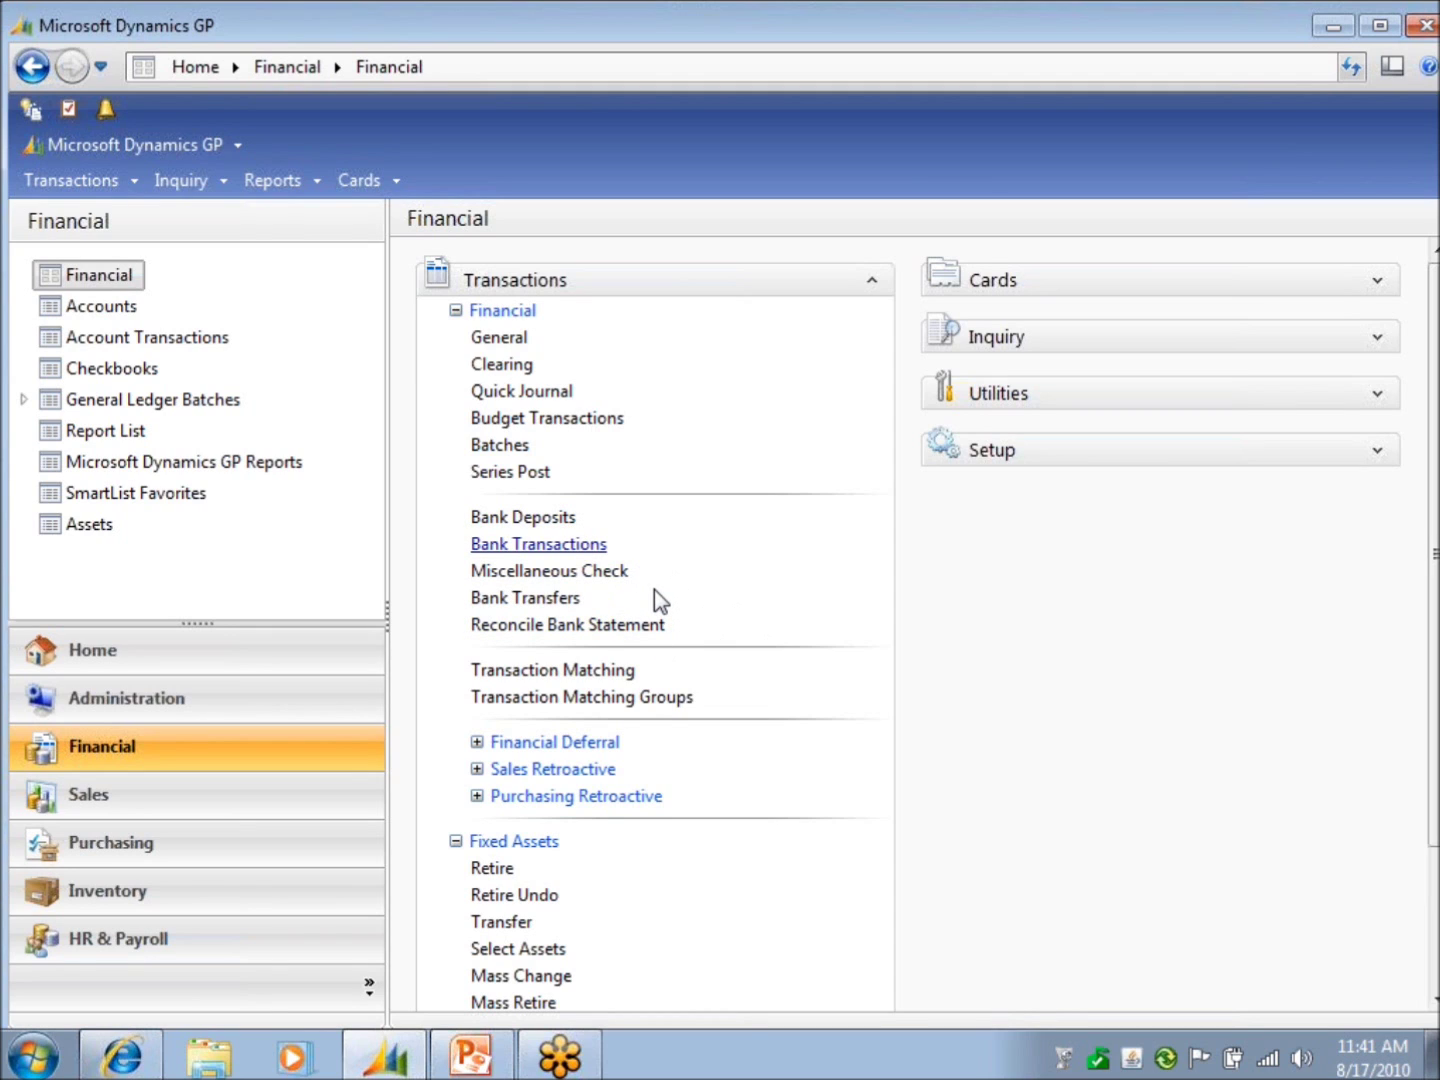
{"action": "left_click", "coordinate": [548, 599]}
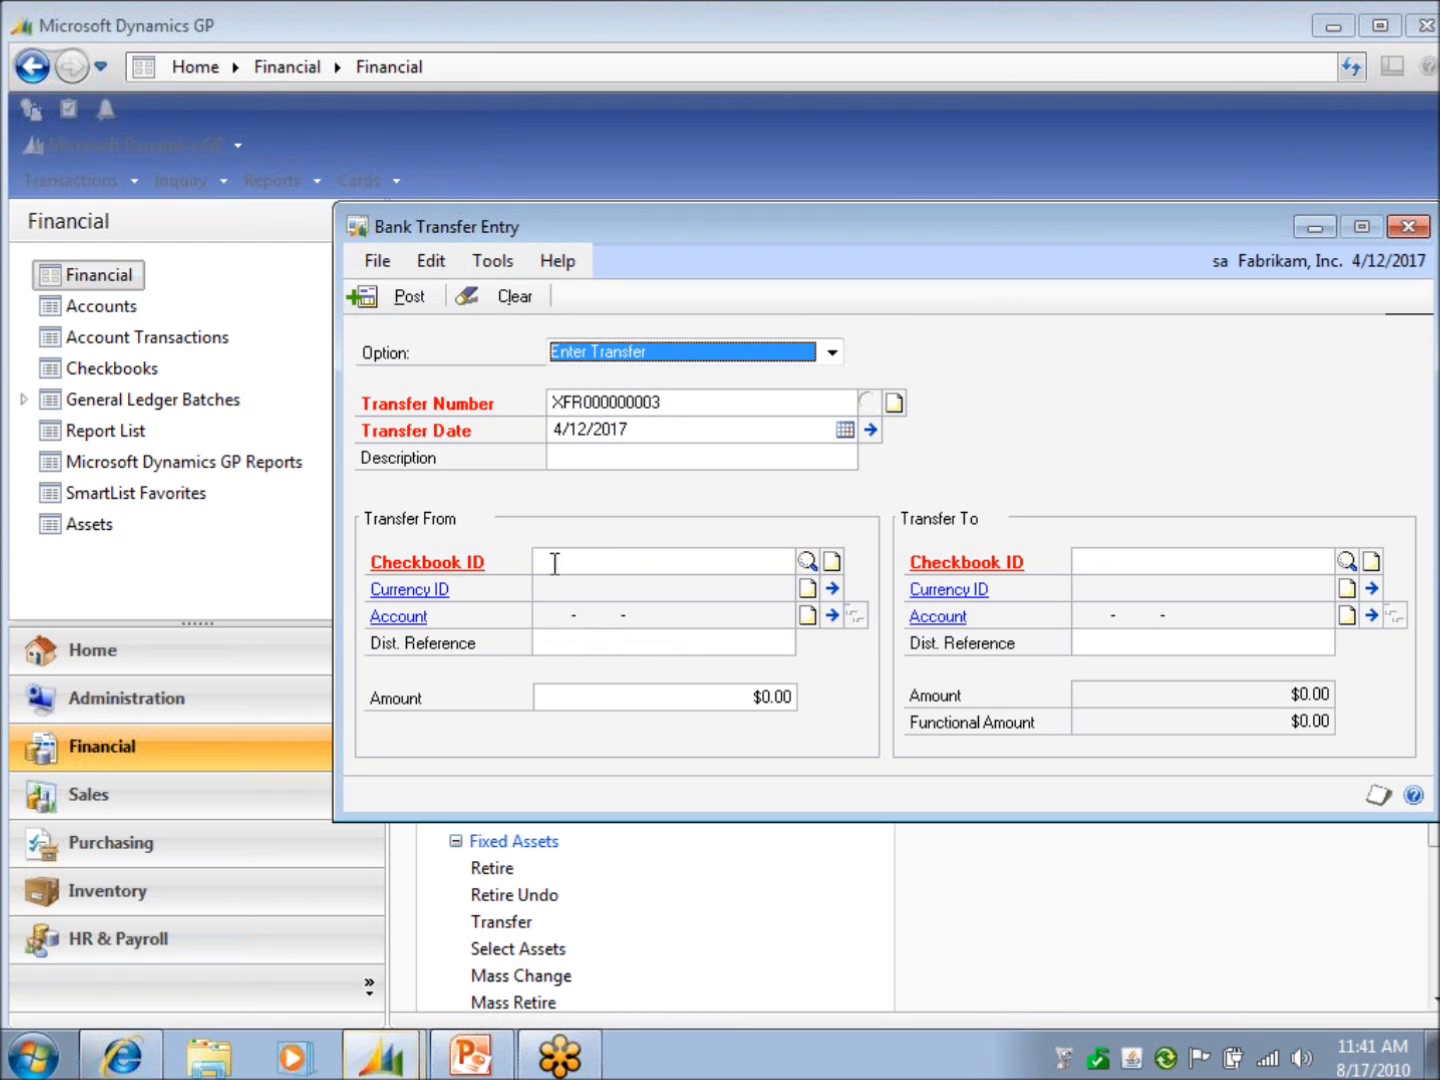
Keep Option as Enter Transfer and give XFR000000003 the description 'Fund Payroll 08/10/2010'
{"action": "left_click_drag", "start_coordinate": [867, 237], "coordinate": [684, 244]}
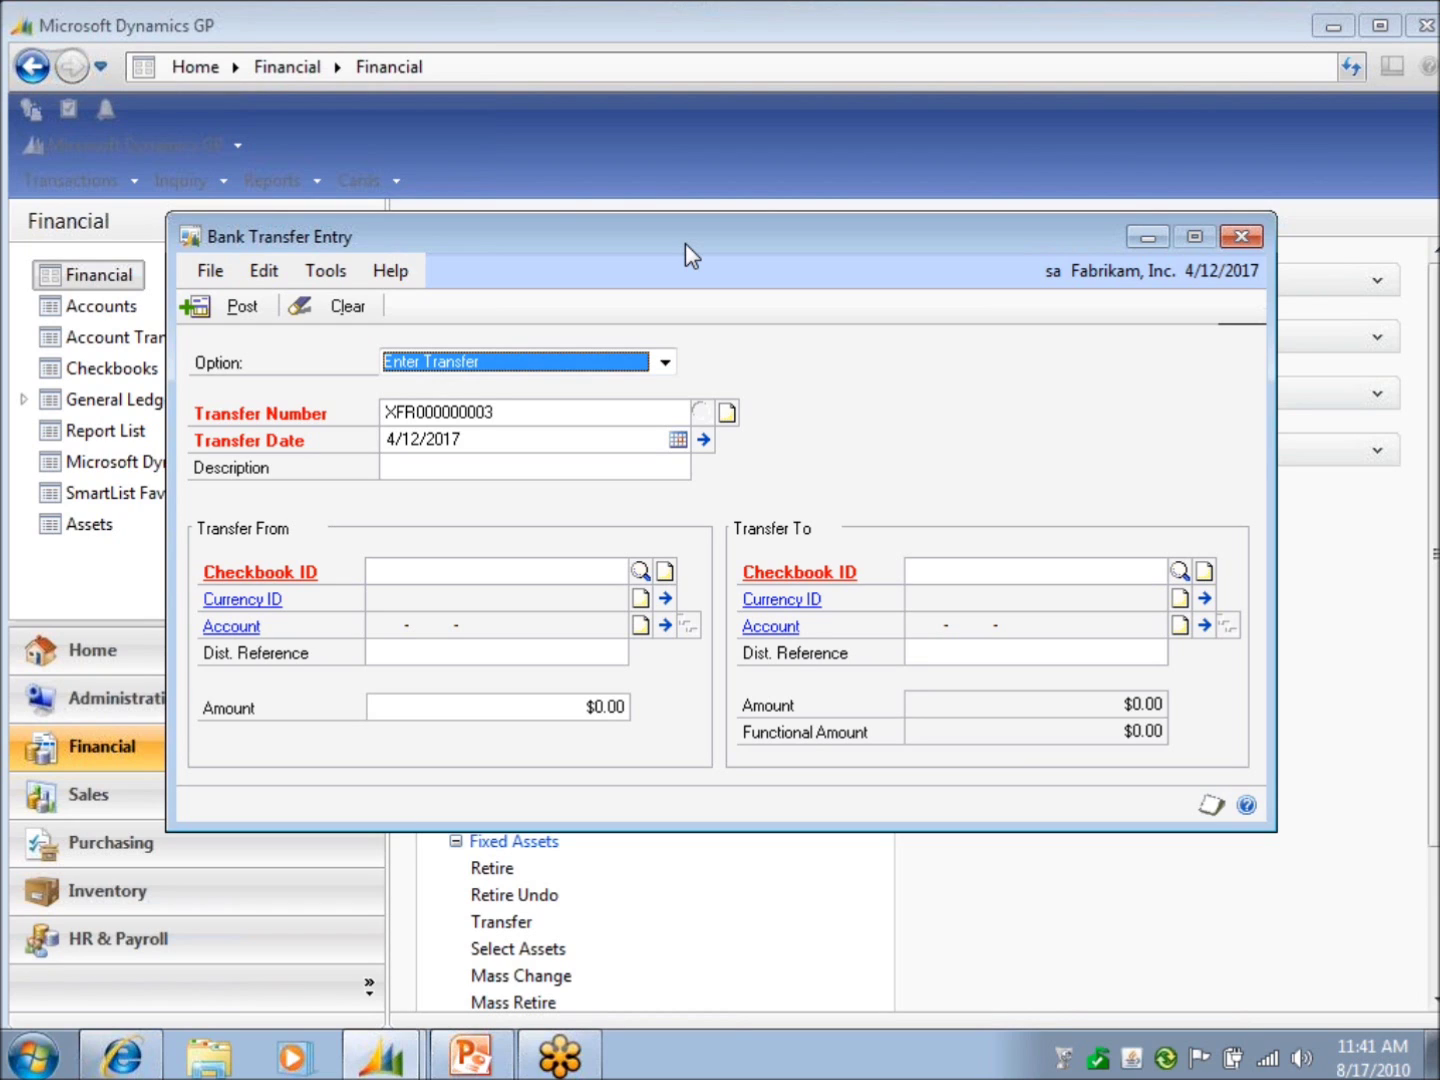
{"action": "left_click", "coordinate": [666, 363]}
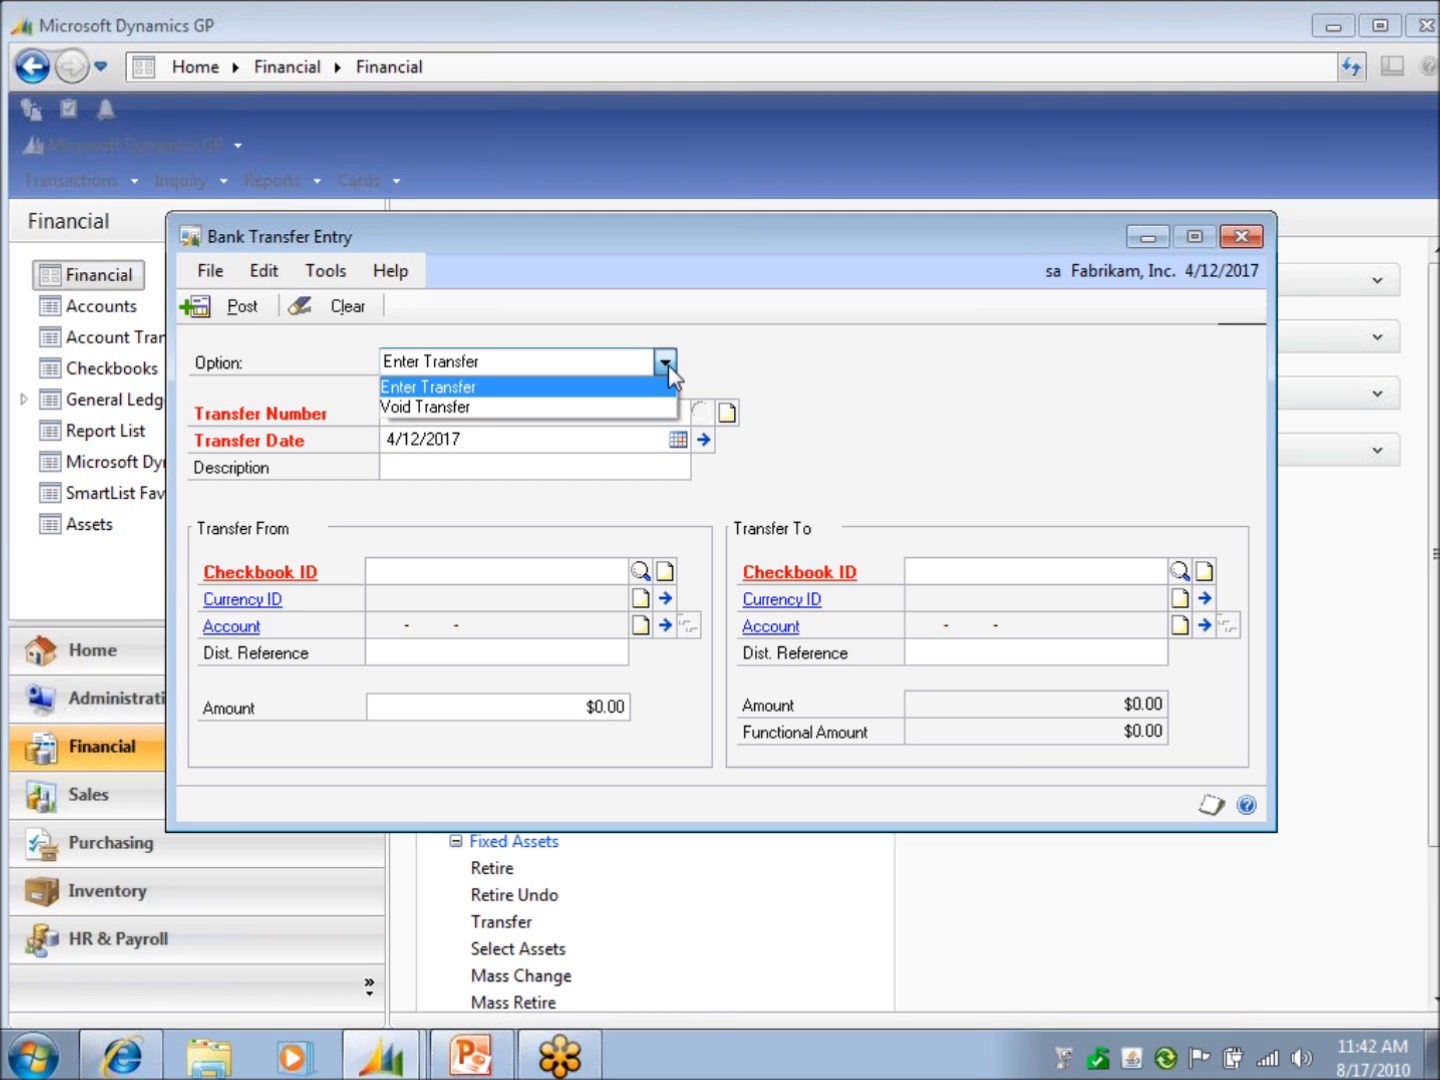
{"action": "left_click", "coordinate": [667, 365]}
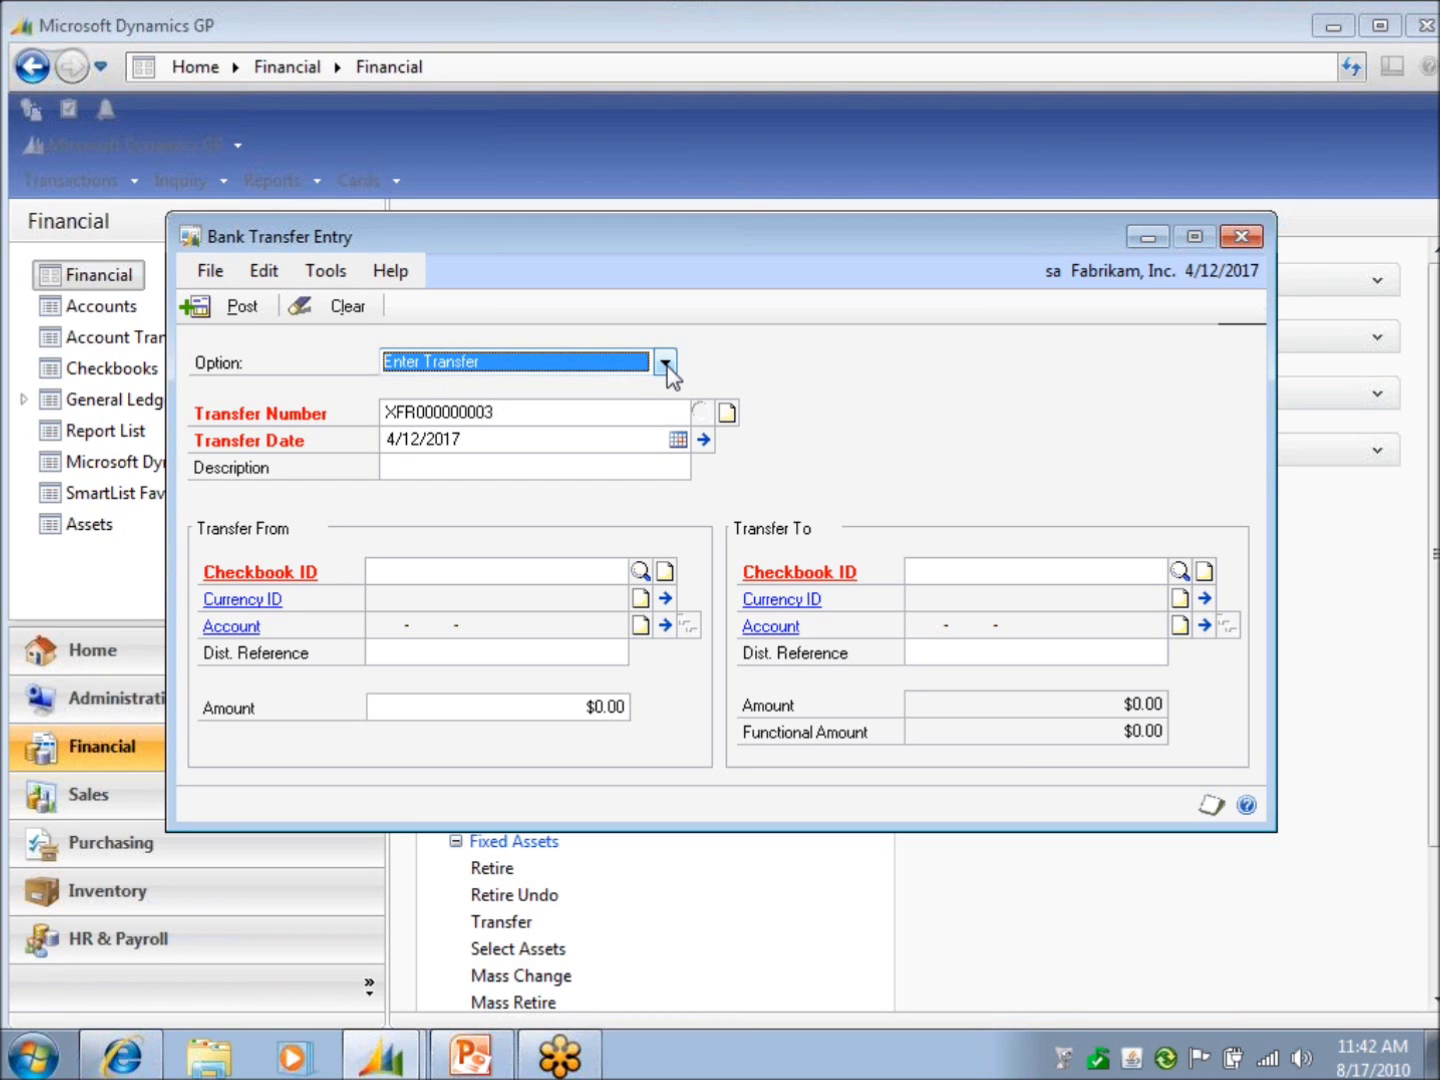
{"action": "left_click", "coordinate": [617, 465]}
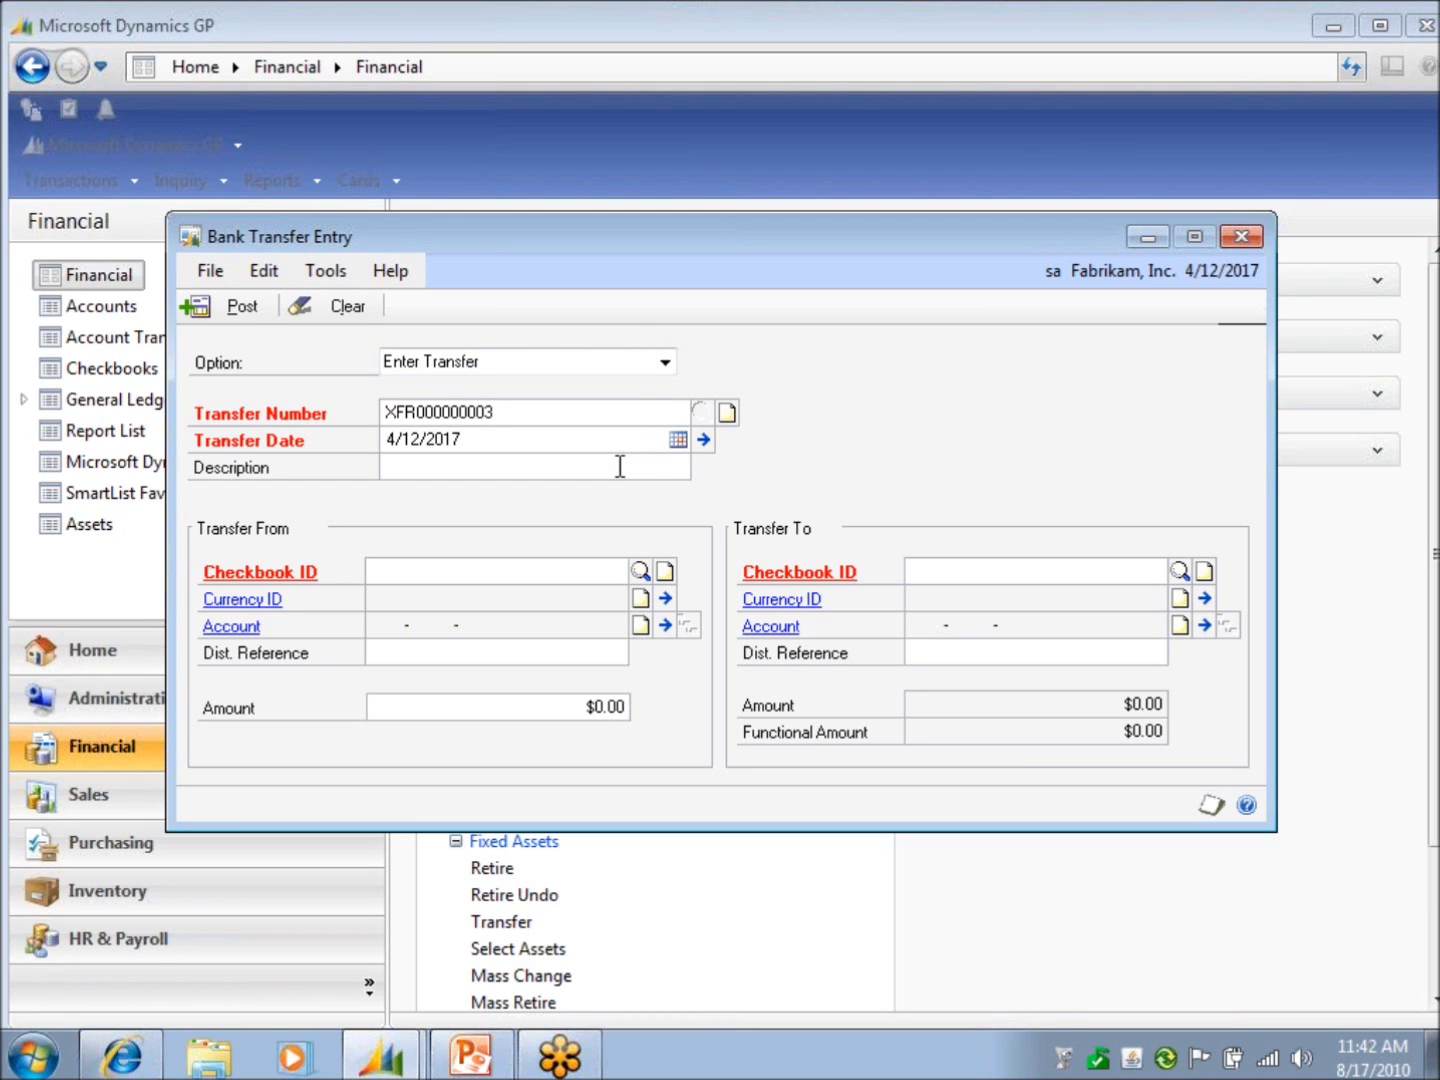
{"action": "type", "text": "Fund Payroll 08/10/2010"}
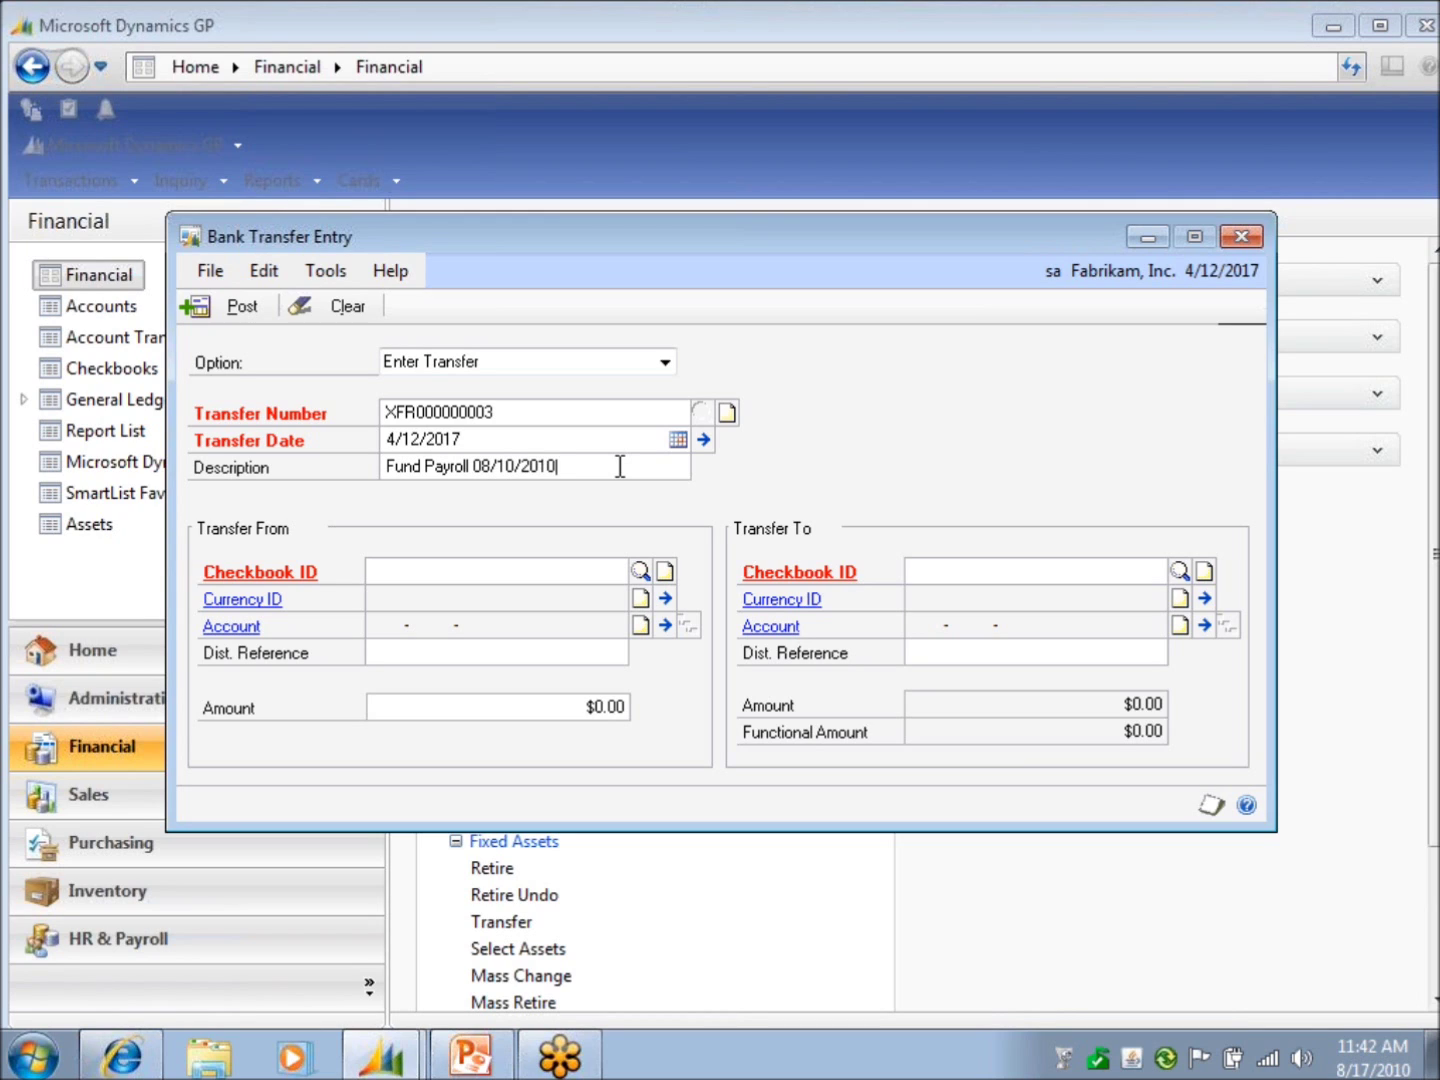
{"action": "key", "text": "Tab"}
Transfer $25,000.00 from UPTOWN TRUST, using 'Fund Payroll 08/10/2010' as its distribution reference
{"action": "left_click", "coordinate": [642, 572]}
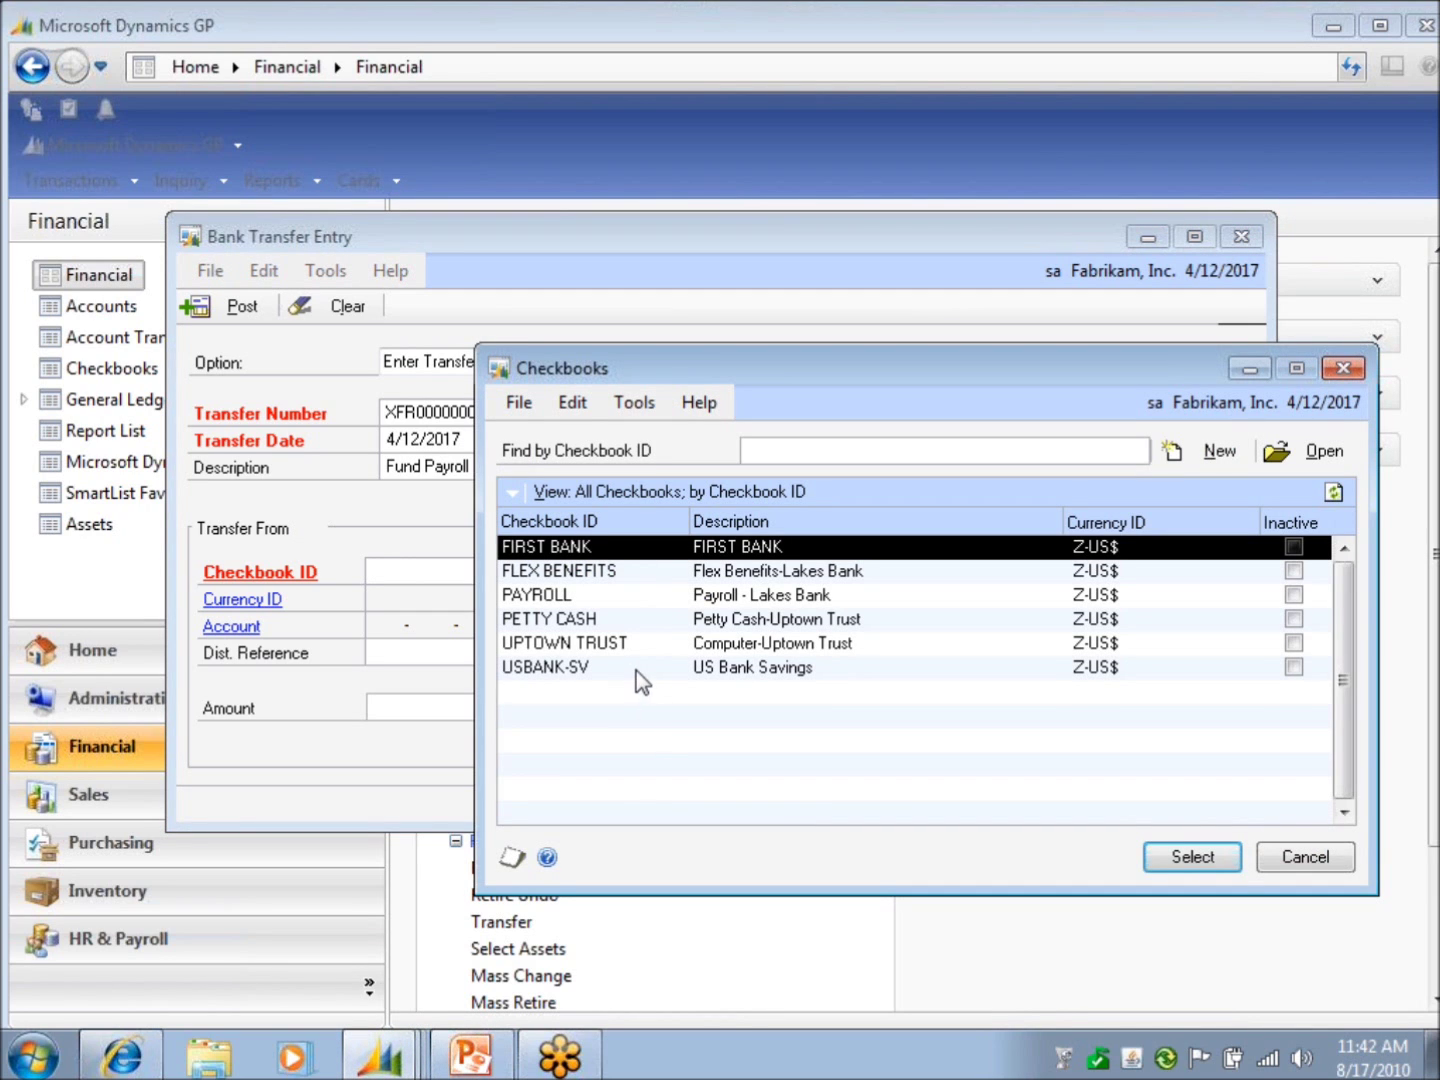
{"action": "double_click", "coordinate": [642, 644]}
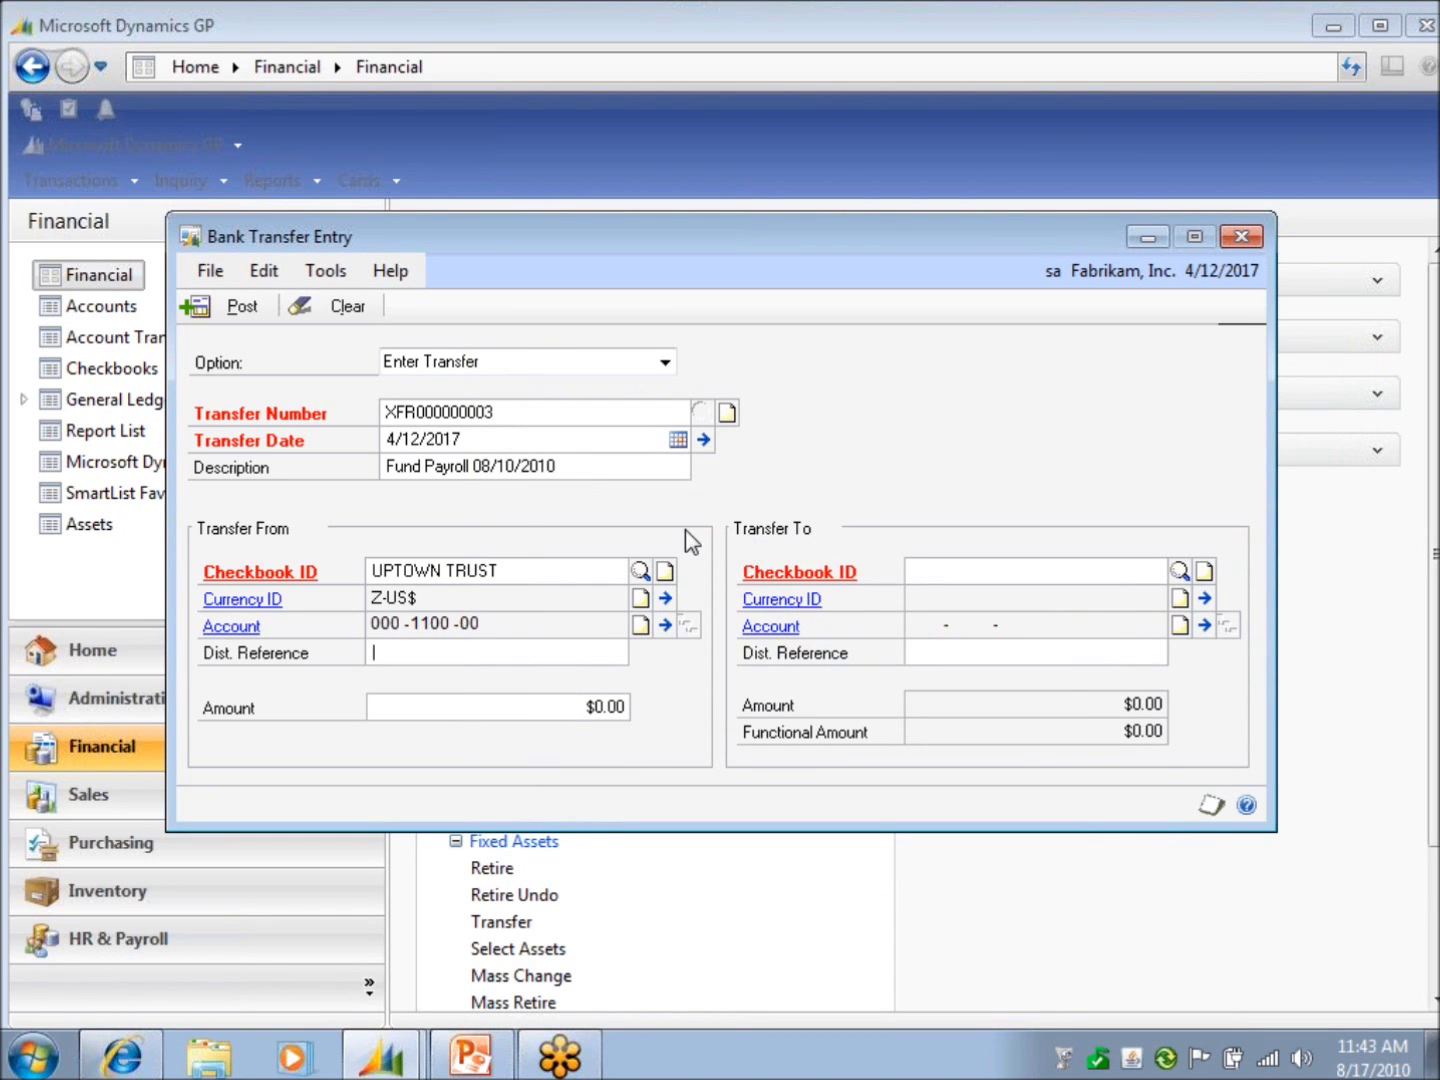
{"action": "left_click", "coordinate": [562, 440]}
{"action": "left_click", "coordinate": [588, 466]}
{"action": "key", "text": "ctrl+c"}
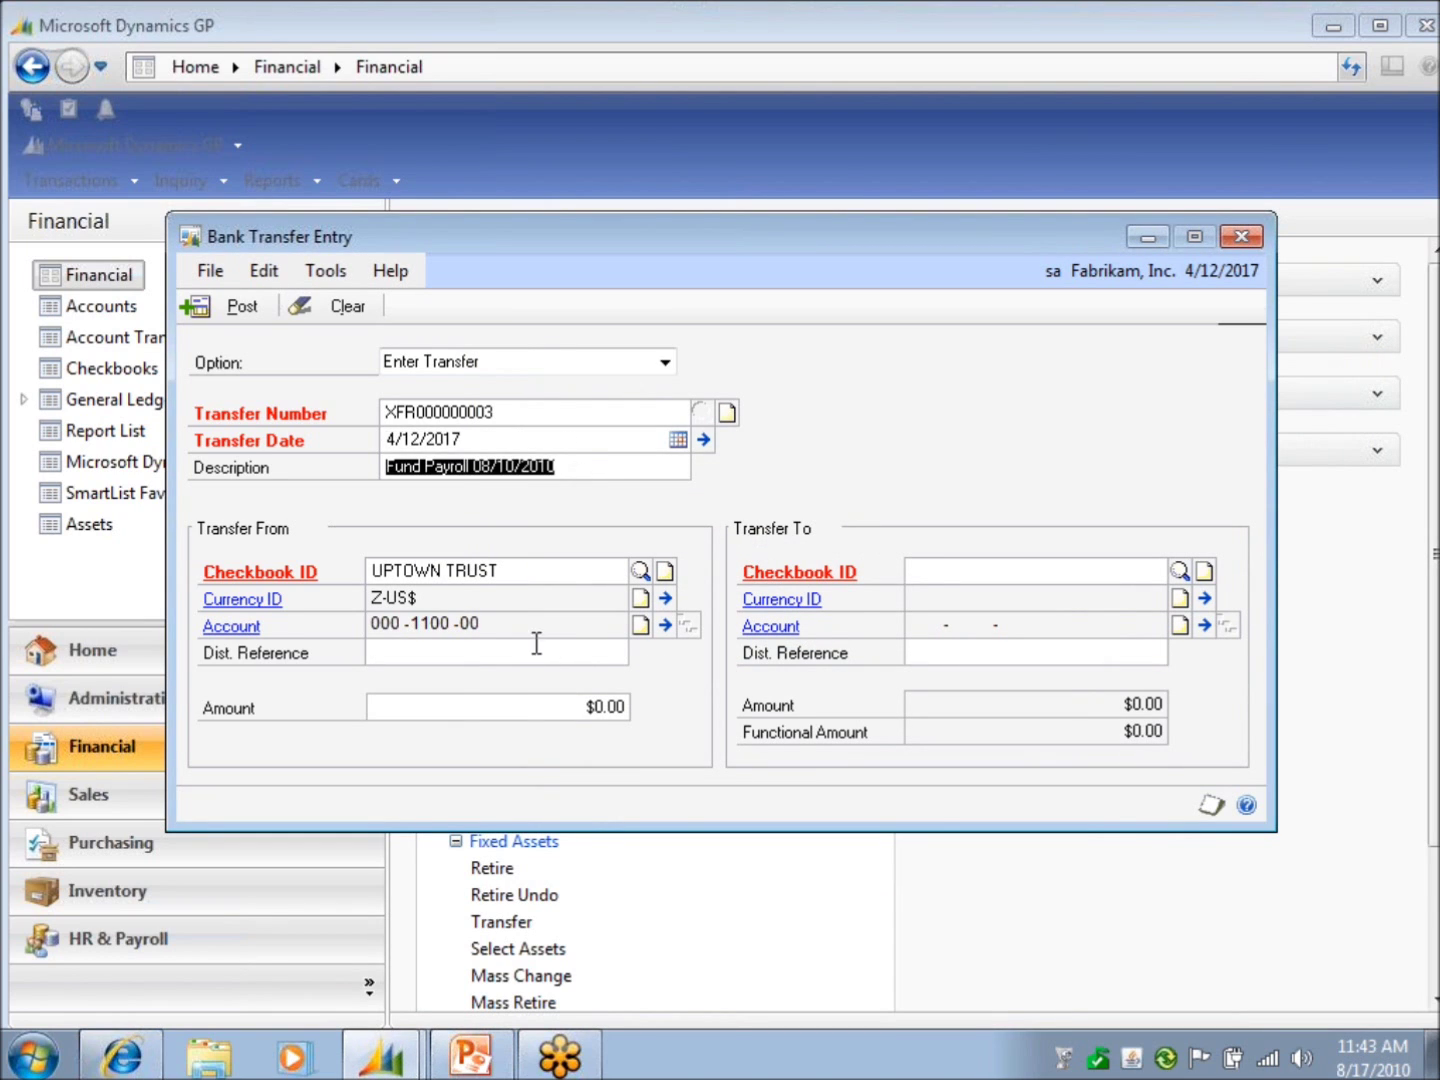
{"action": "left_click", "coordinate": [530, 650]}
{"action": "key", "text": "ctrl+v"}
{"action": "left_click", "coordinate": [532, 713]}
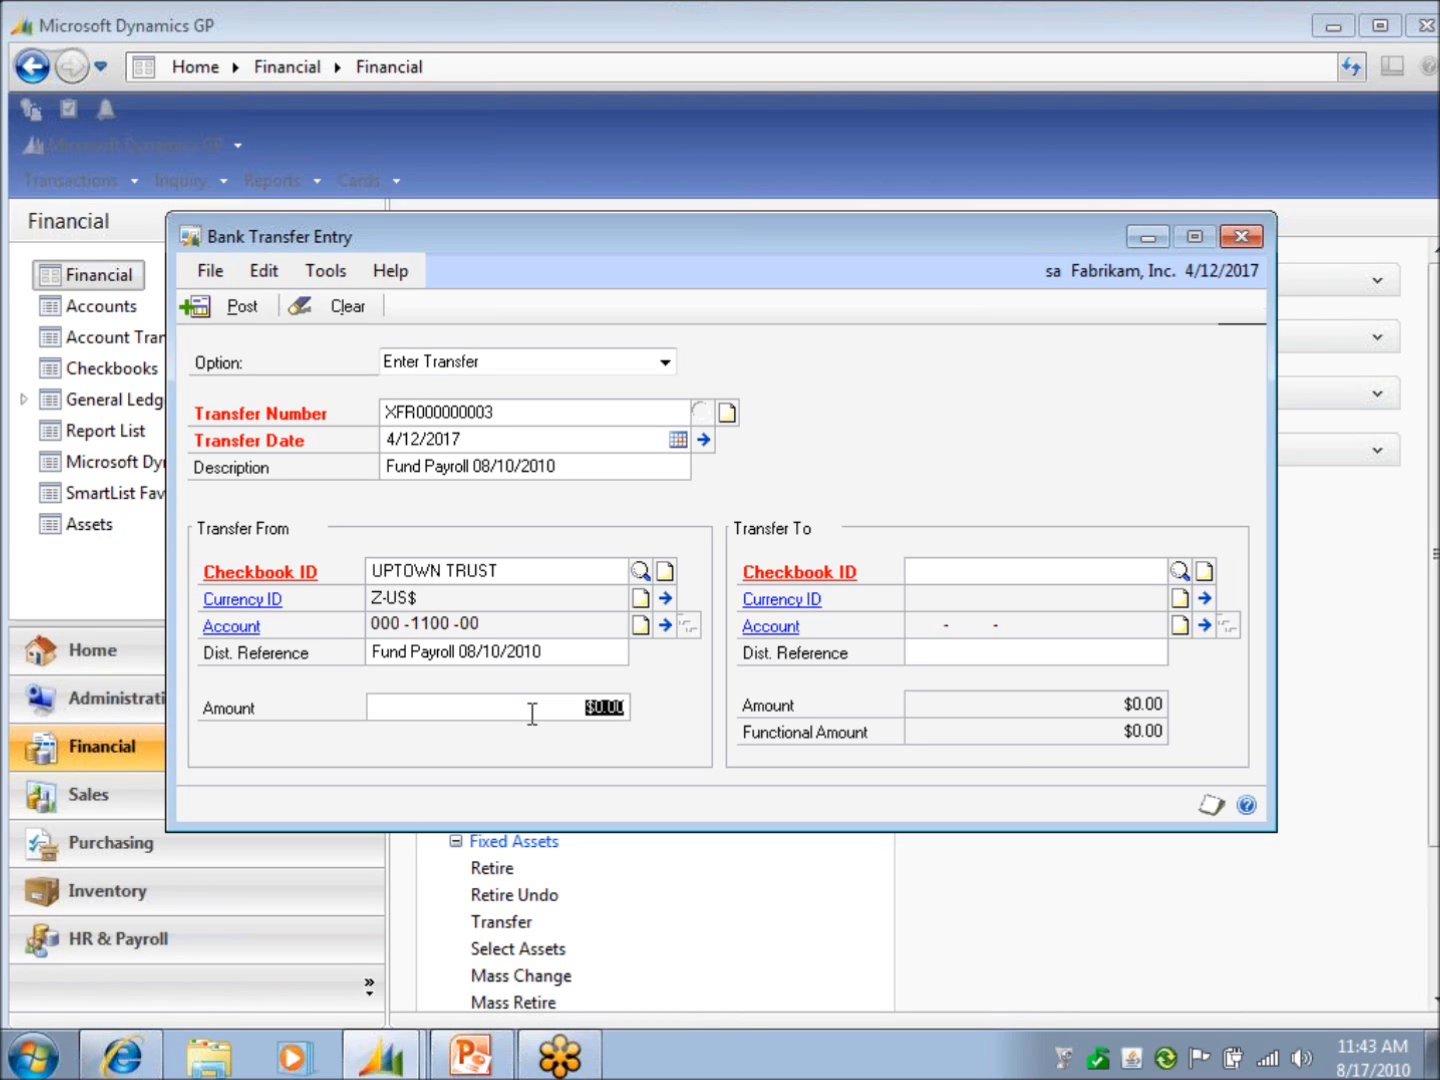
{"action": "type", "text": "25,000.00"}
{"action": "key", "text": "Tab"}
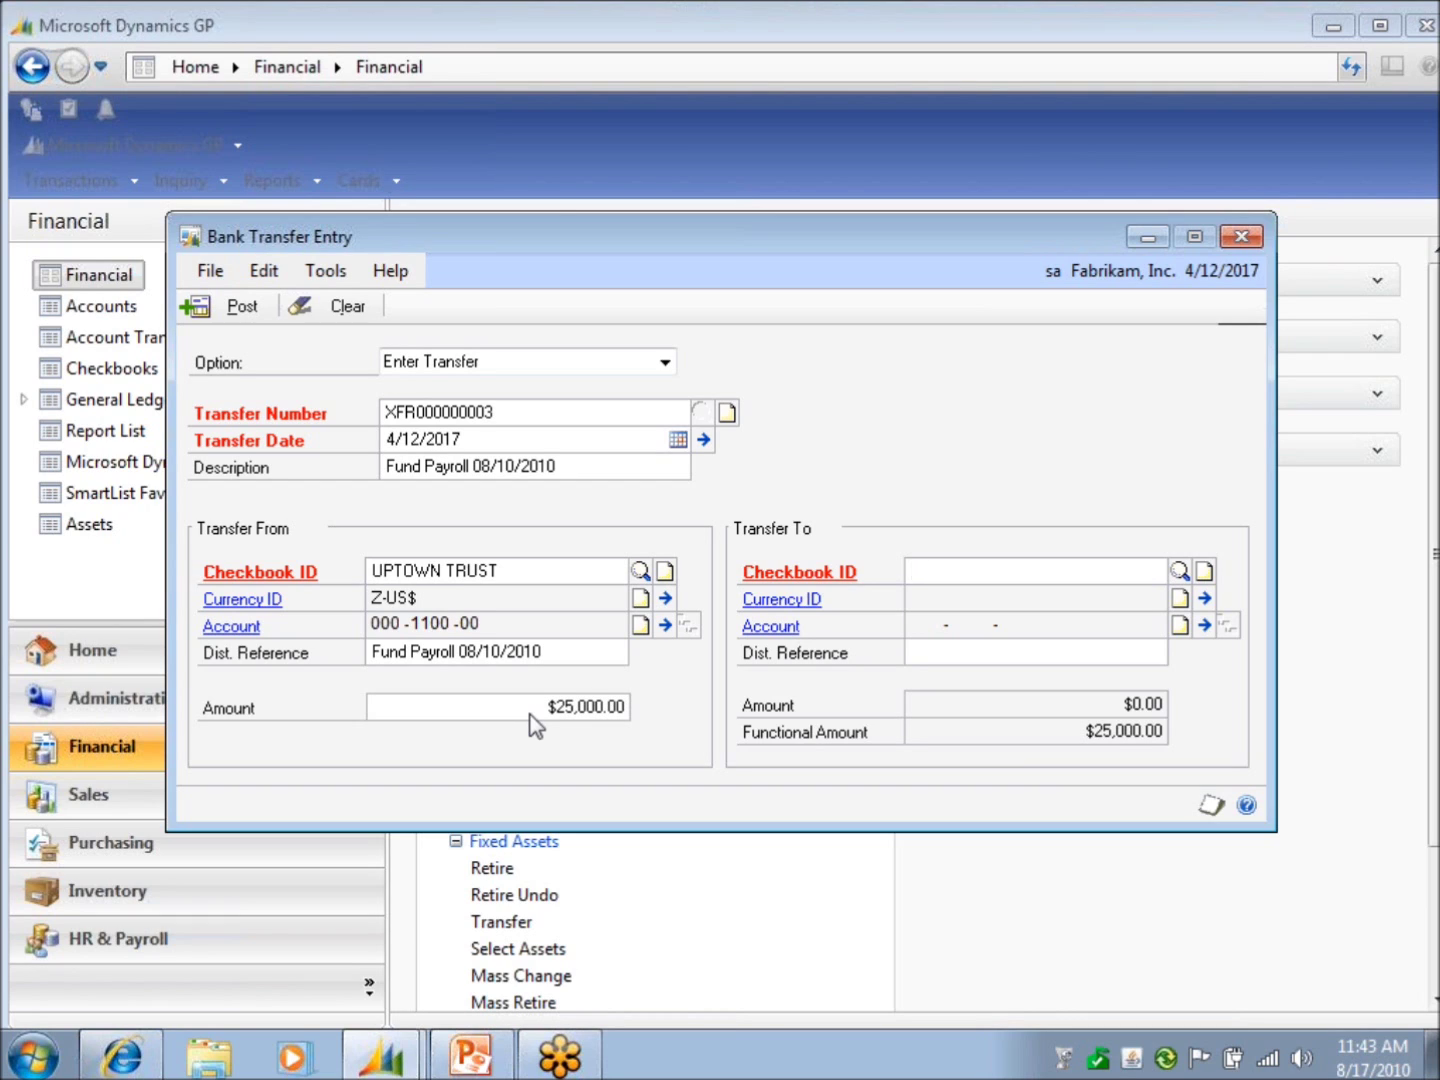
Set PAYROLL as the destination checkbook with reference 'Fund Payroll 08/10/2010'
{"action": "left_click", "coordinate": [1180, 571]}
{"action": "double_click", "coordinate": [550, 596]}
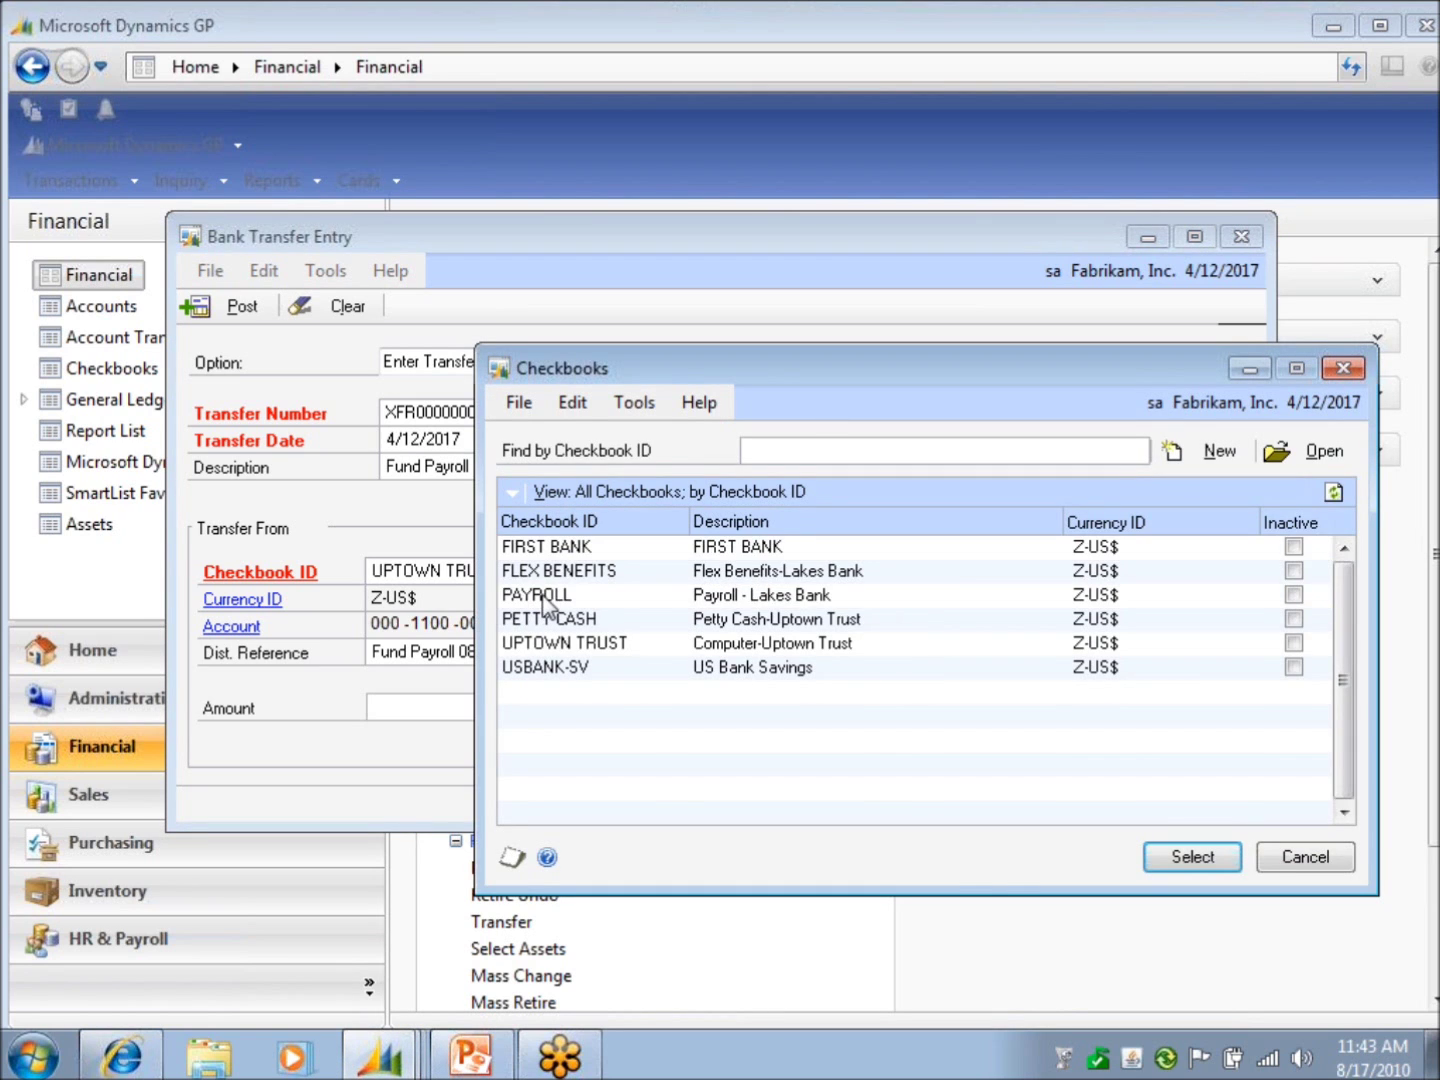
{"action": "left_click", "coordinate": [915, 655]}
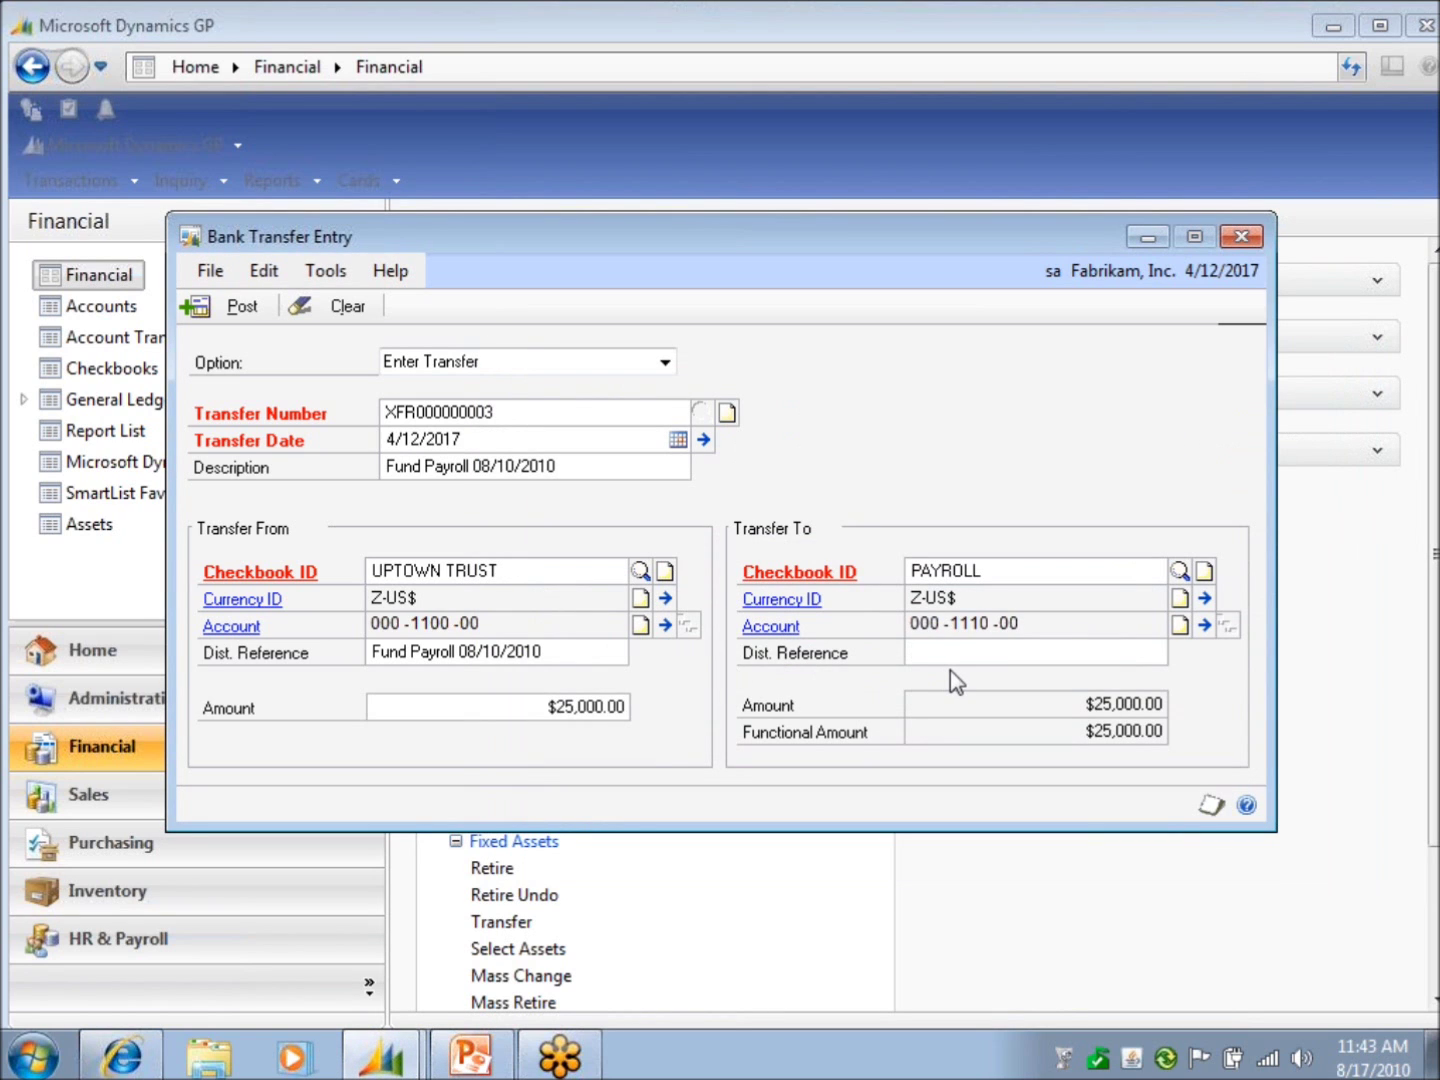
{"action": "key", "text": "ctrl+v"}
{"action": "left_click", "coordinate": [446, 707]}
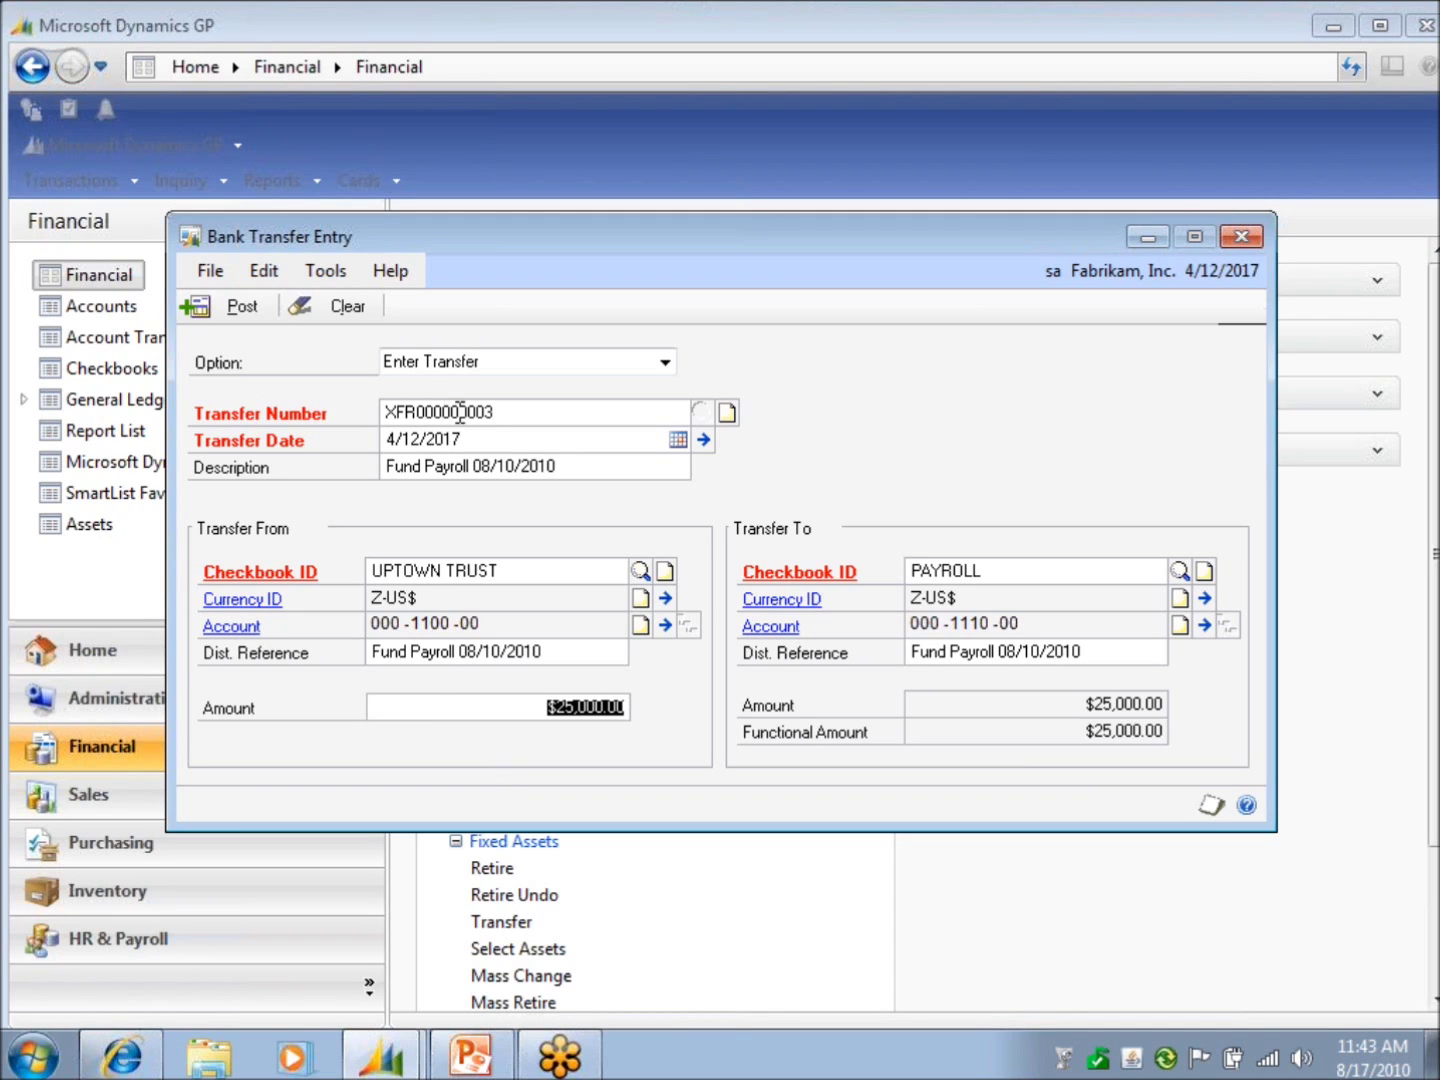
Change the transfer date to 08/10/2010 and post the bank transfer
{"action": "left_click", "coordinate": [474, 438]}
{"action": "left_click", "coordinate": [505, 439]}
{"action": "key", "text": "BackSpace"}
{"action": "key", "text": "BackSpace"}
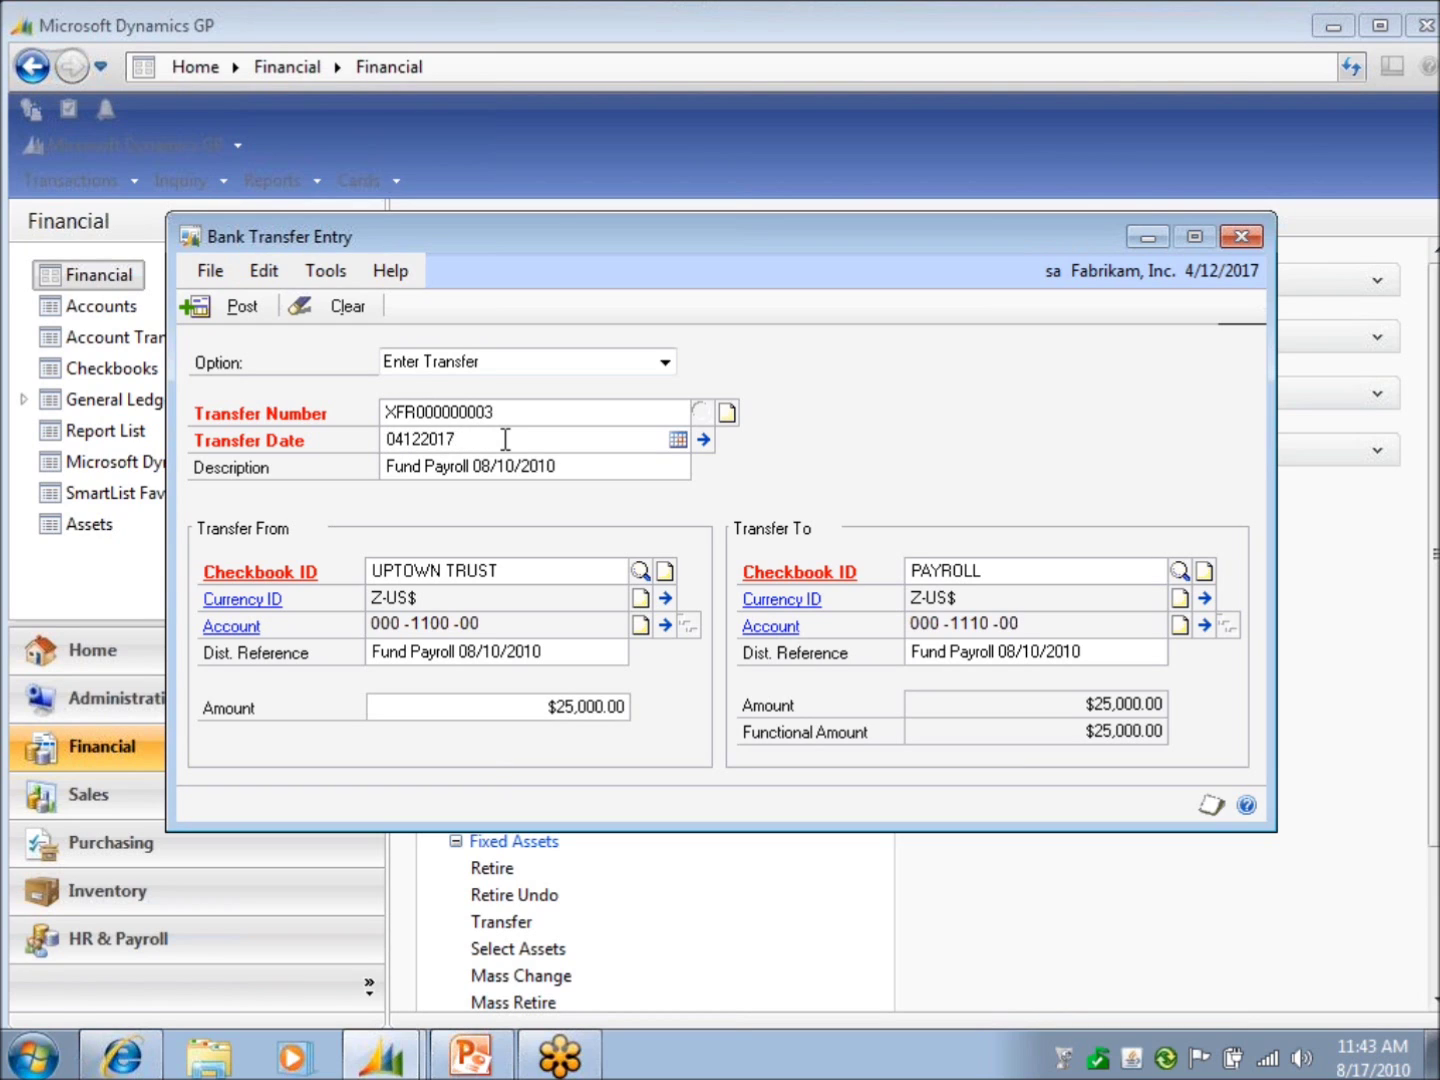
{"action": "type", "text": "10"}
{"action": "left_click_drag", "start_coordinate": [489, 440], "coordinate": [327, 440]}
{"action": "type", "text": "08/"}
{"action": "type", "text": "10/201"}
{"action": "type", "text": "0"}
{"action": "key", "text": "Tab"}
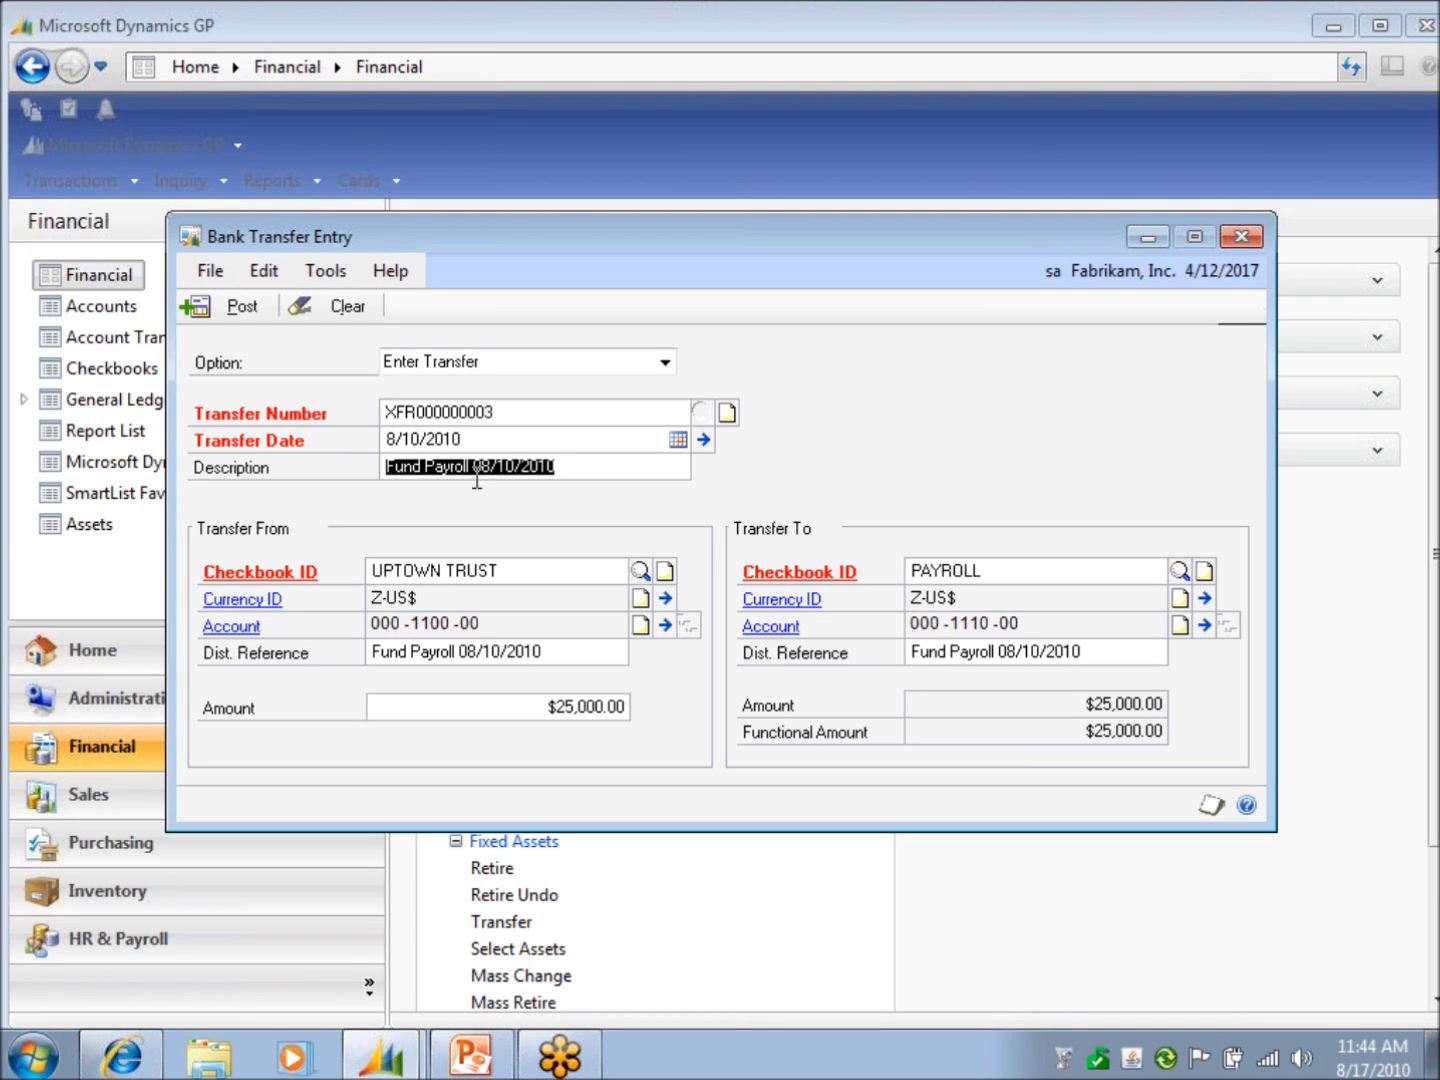
{"action": "left_click", "coordinate": [607, 472]}
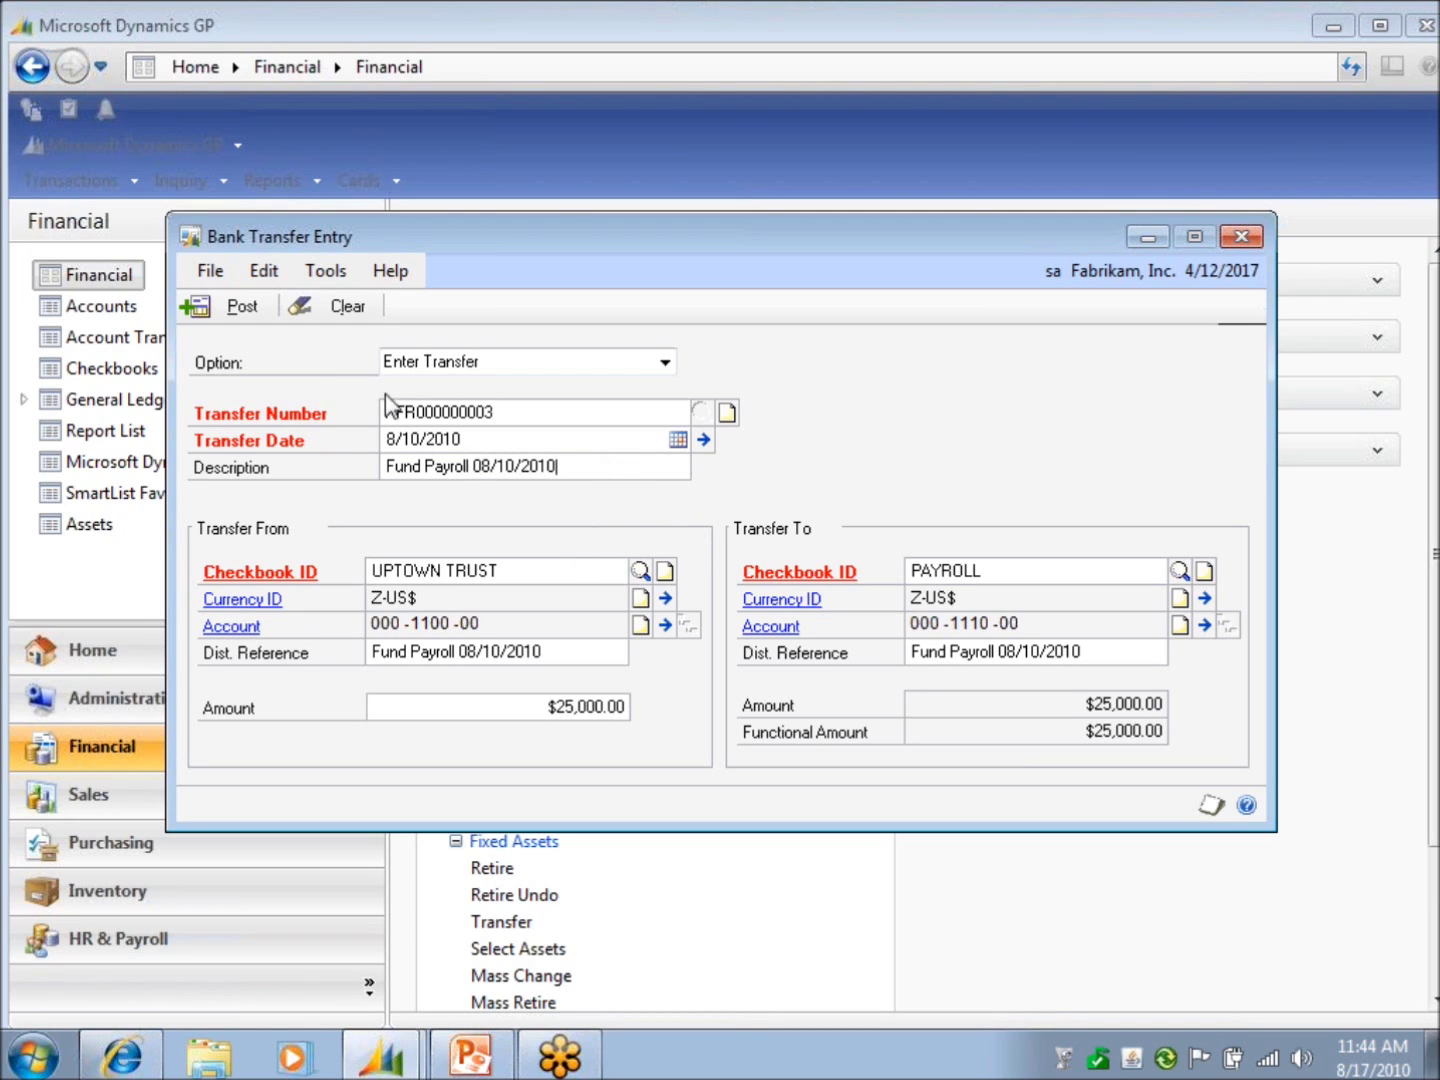
{"action": "left_click", "coordinate": [214, 310]}
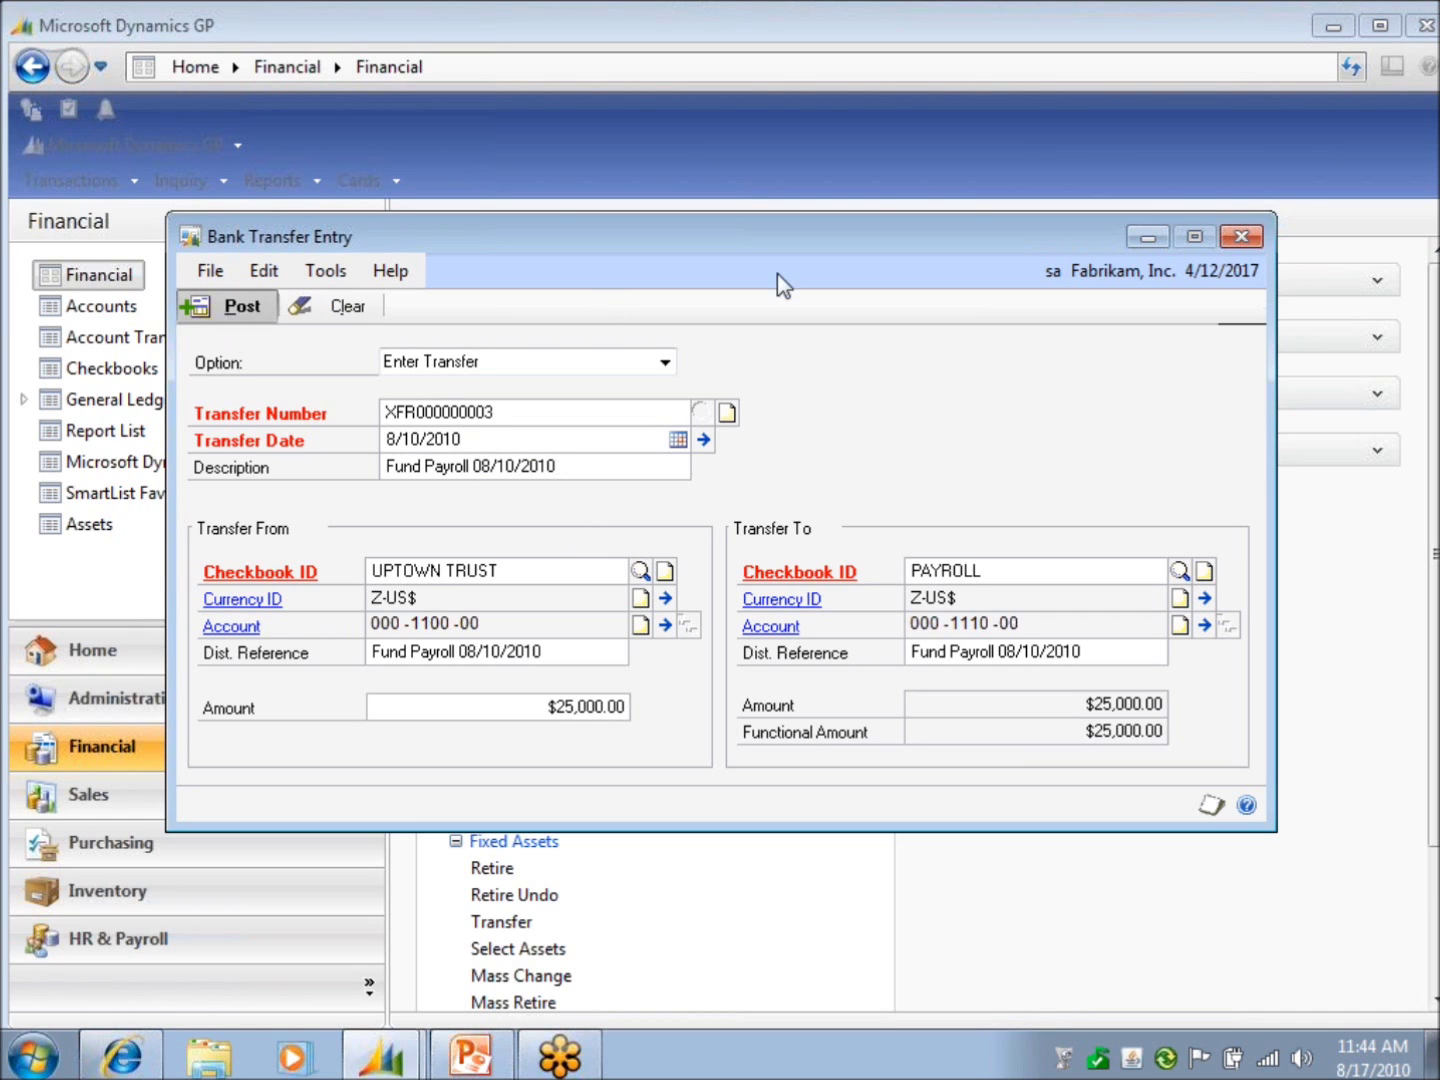
Close Bank Transfer Entry, review the transfer posting journal on screen, then close it
{"action": "left_click", "coordinate": [1258, 238]}
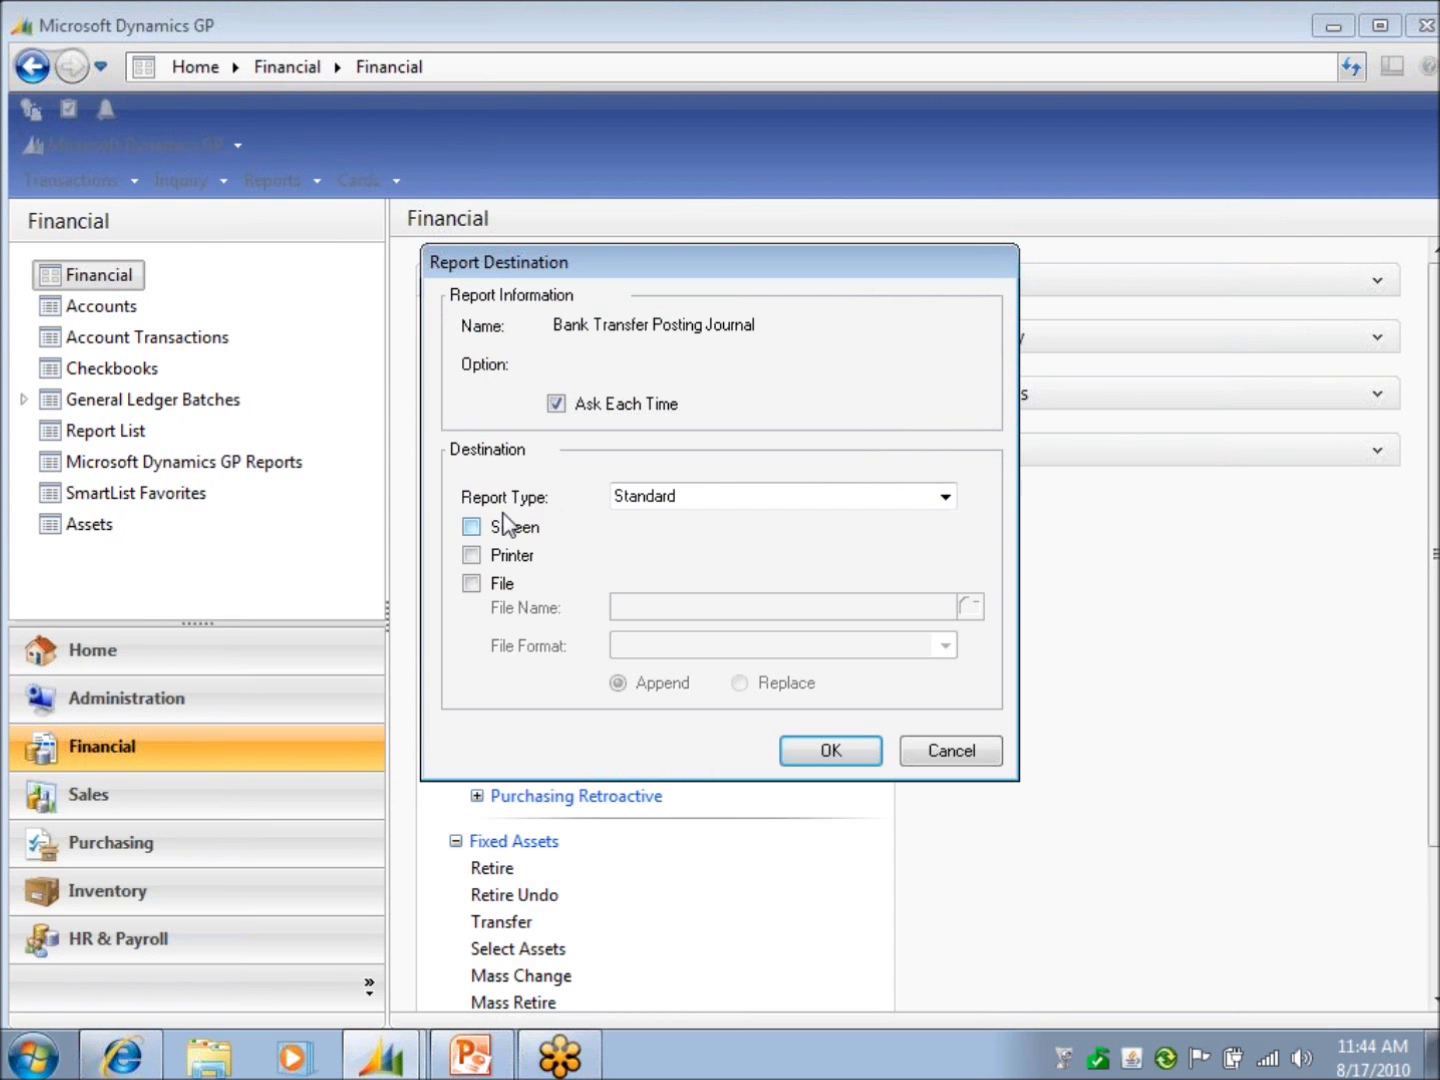
{"action": "left_click", "coordinate": [505, 522]}
{"action": "left_click", "coordinate": [848, 762]}
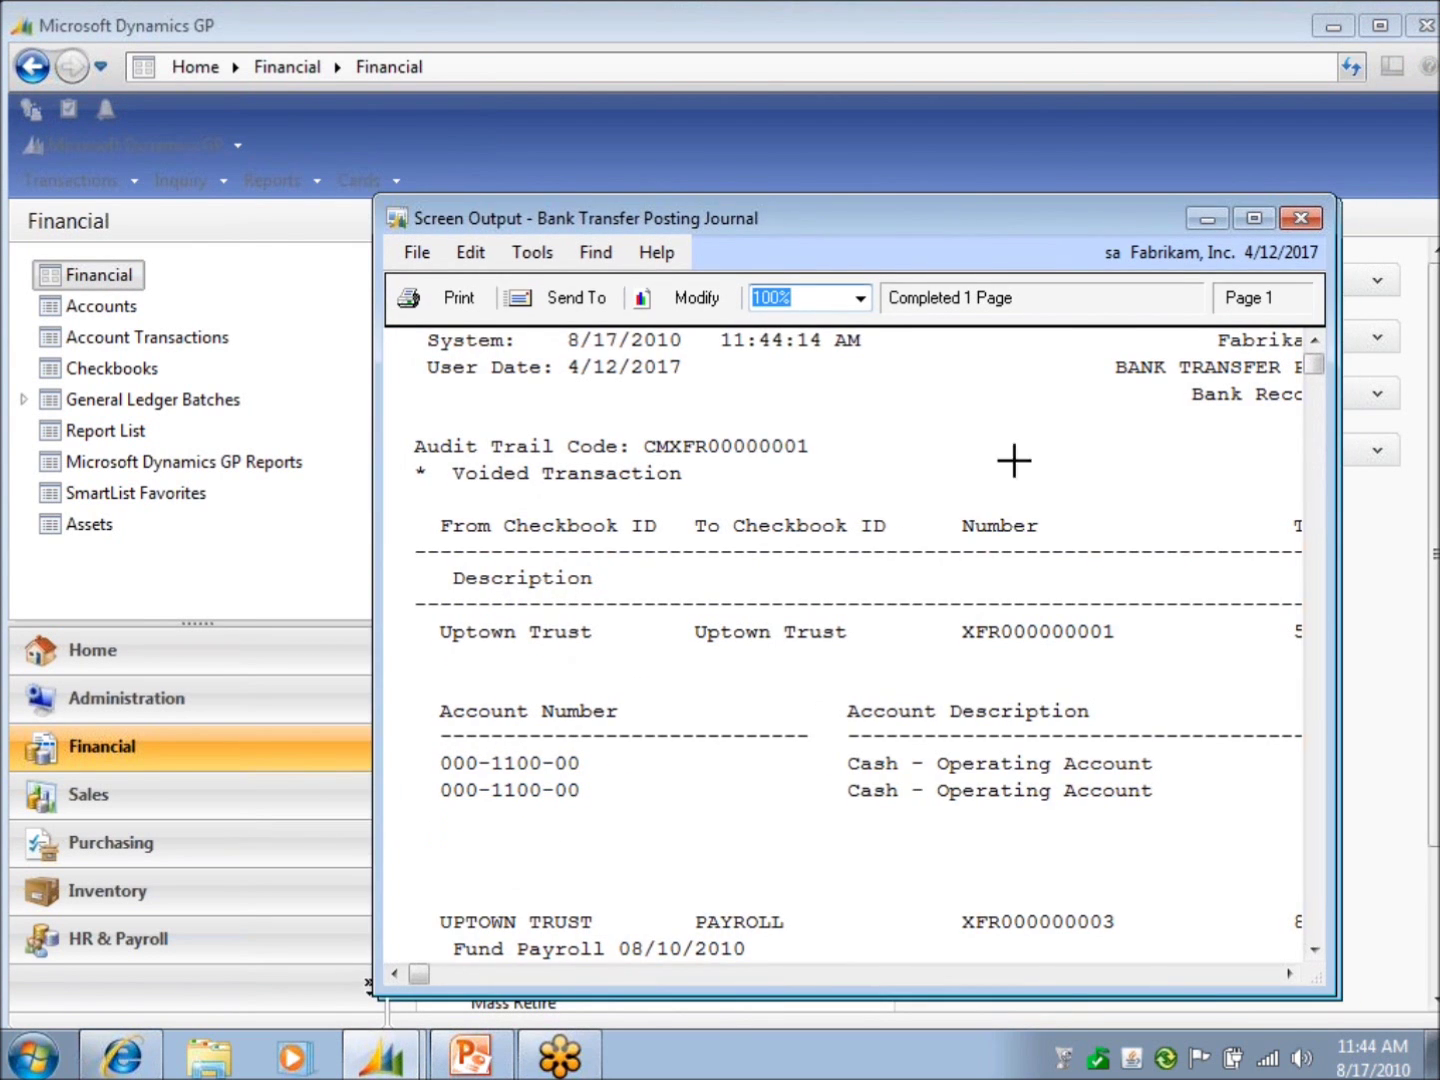
{"action": "left_click_drag", "start_coordinate": [966, 228], "coordinate": [679, 71]}
{"action": "left_click_drag", "start_coordinate": [1105, 894], "coordinate": [1282, 964]}
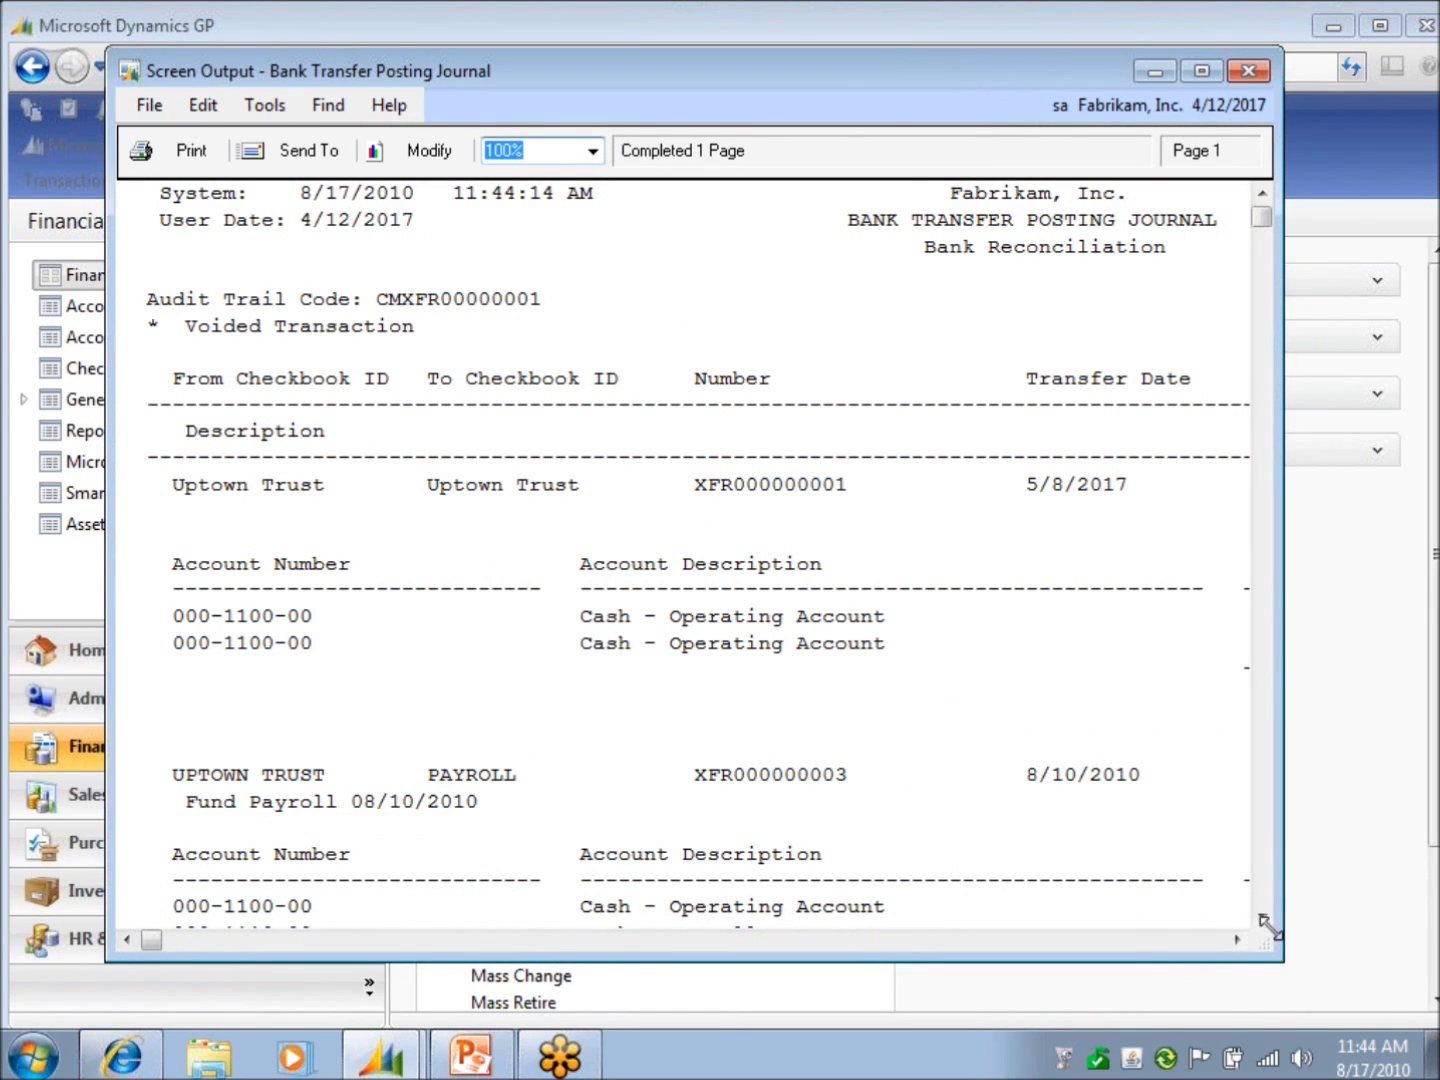
{"action": "scroll", "coordinate": [1270, 922], "scroll_direction": "down", "scroll_amount": 4}
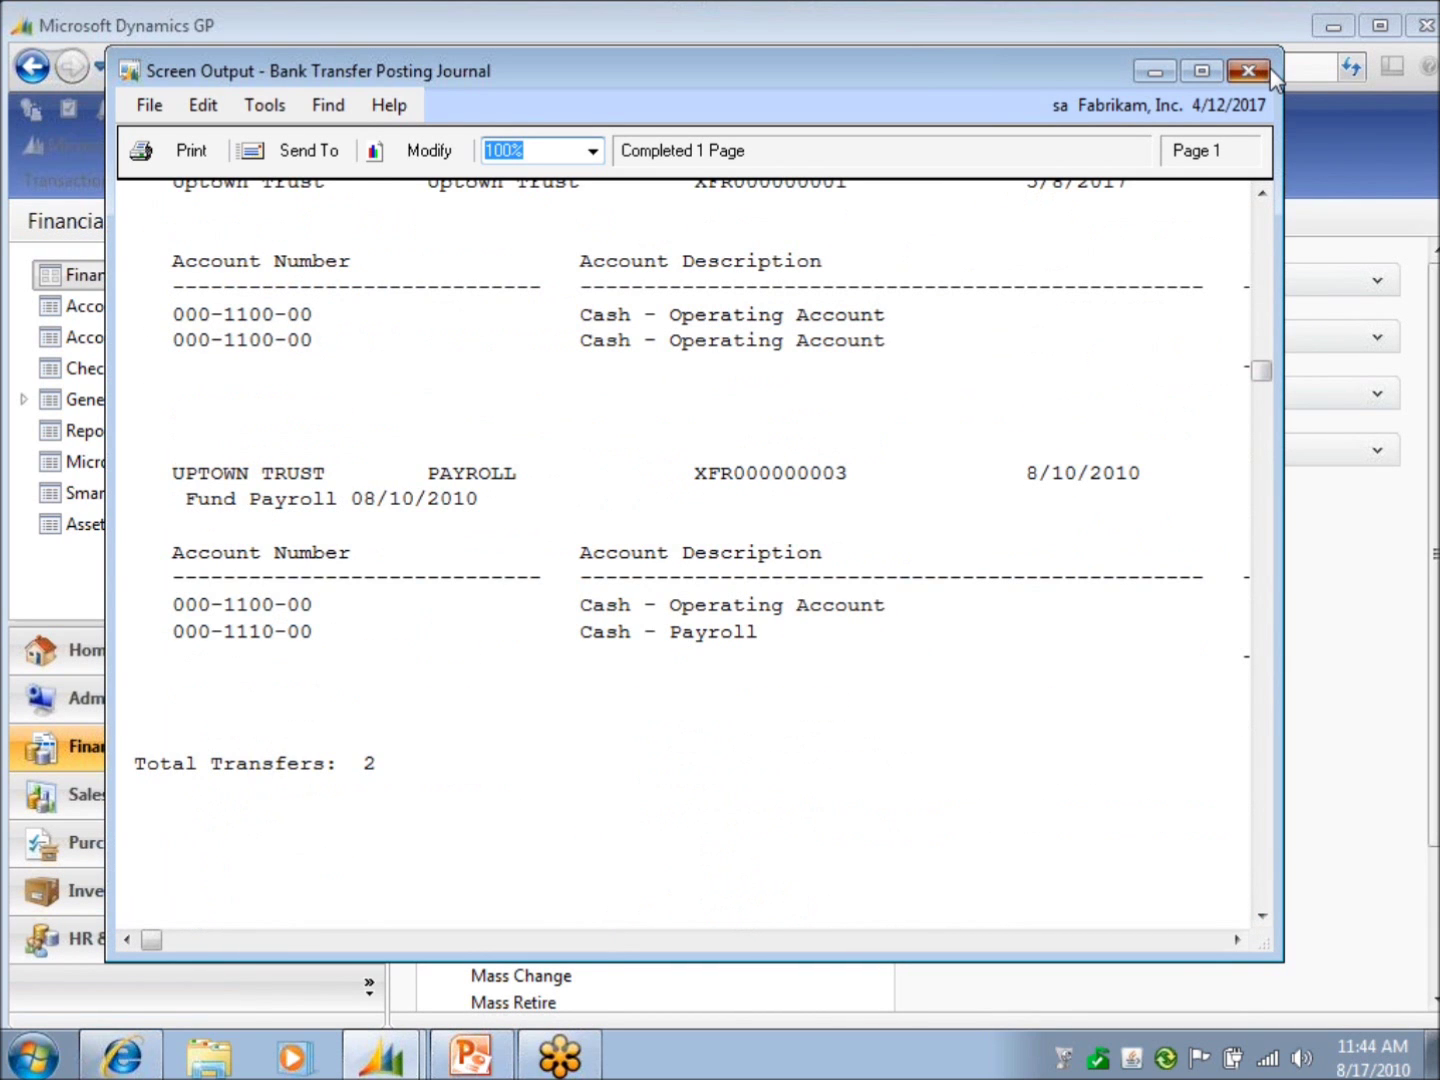
{"action": "left_click", "coordinate": [1270, 68]}
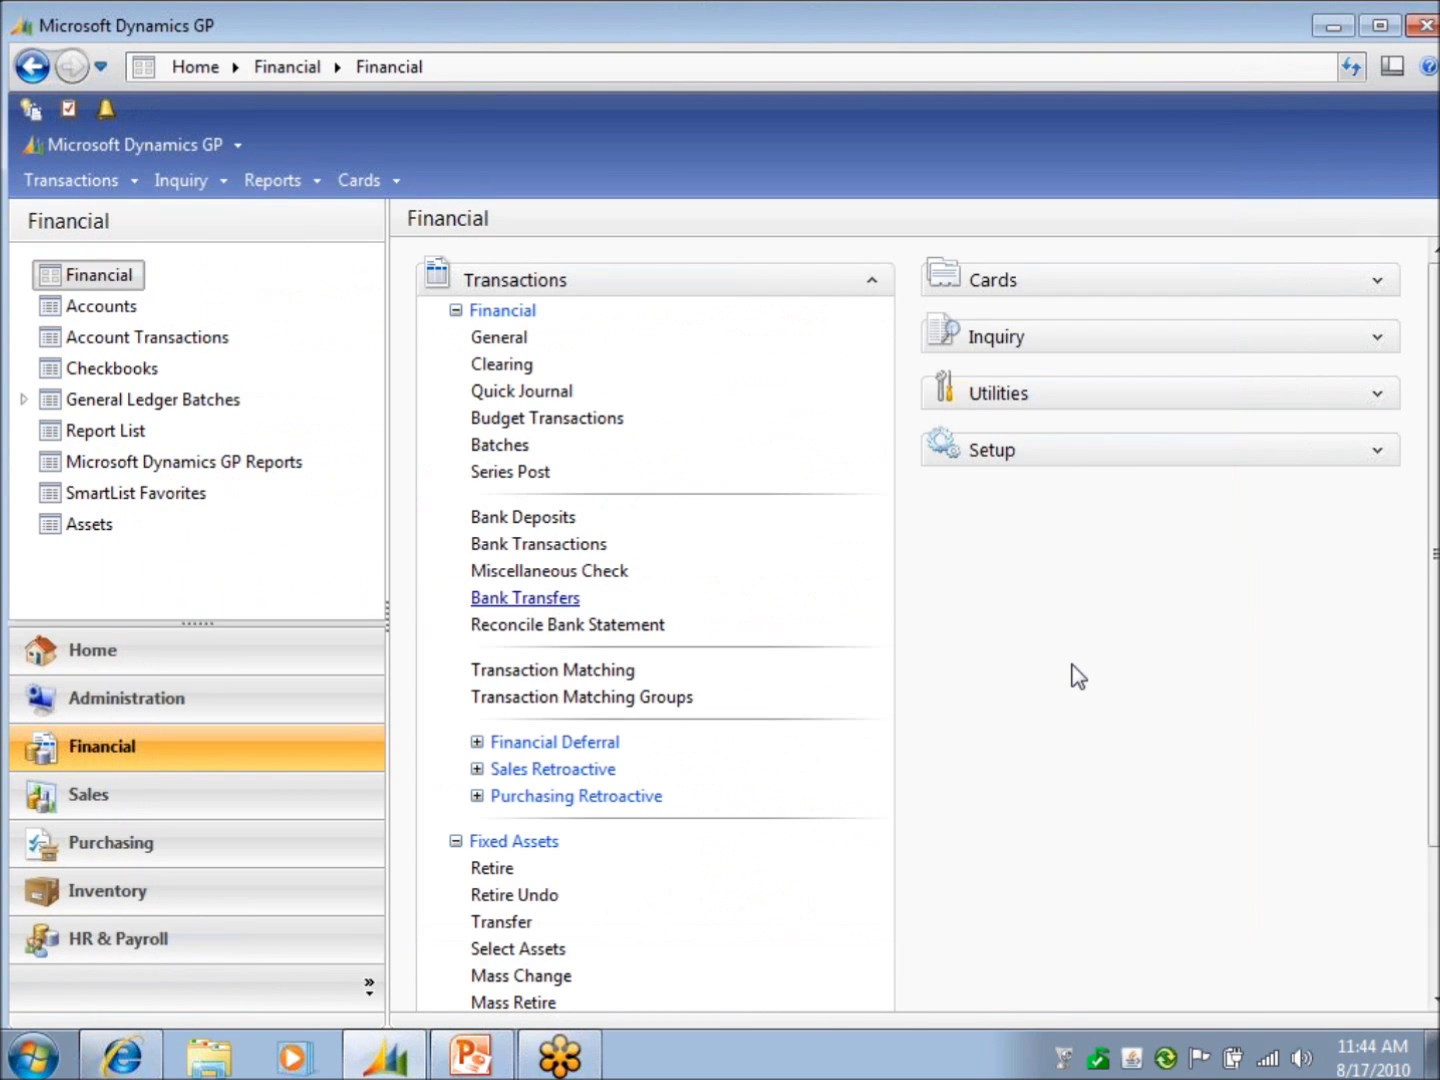
Open Bank Deposit Entry for checkbook UPTOWN TRUST and enlarge the window to show receipts
{"action": "left_click", "coordinate": [578, 522]}
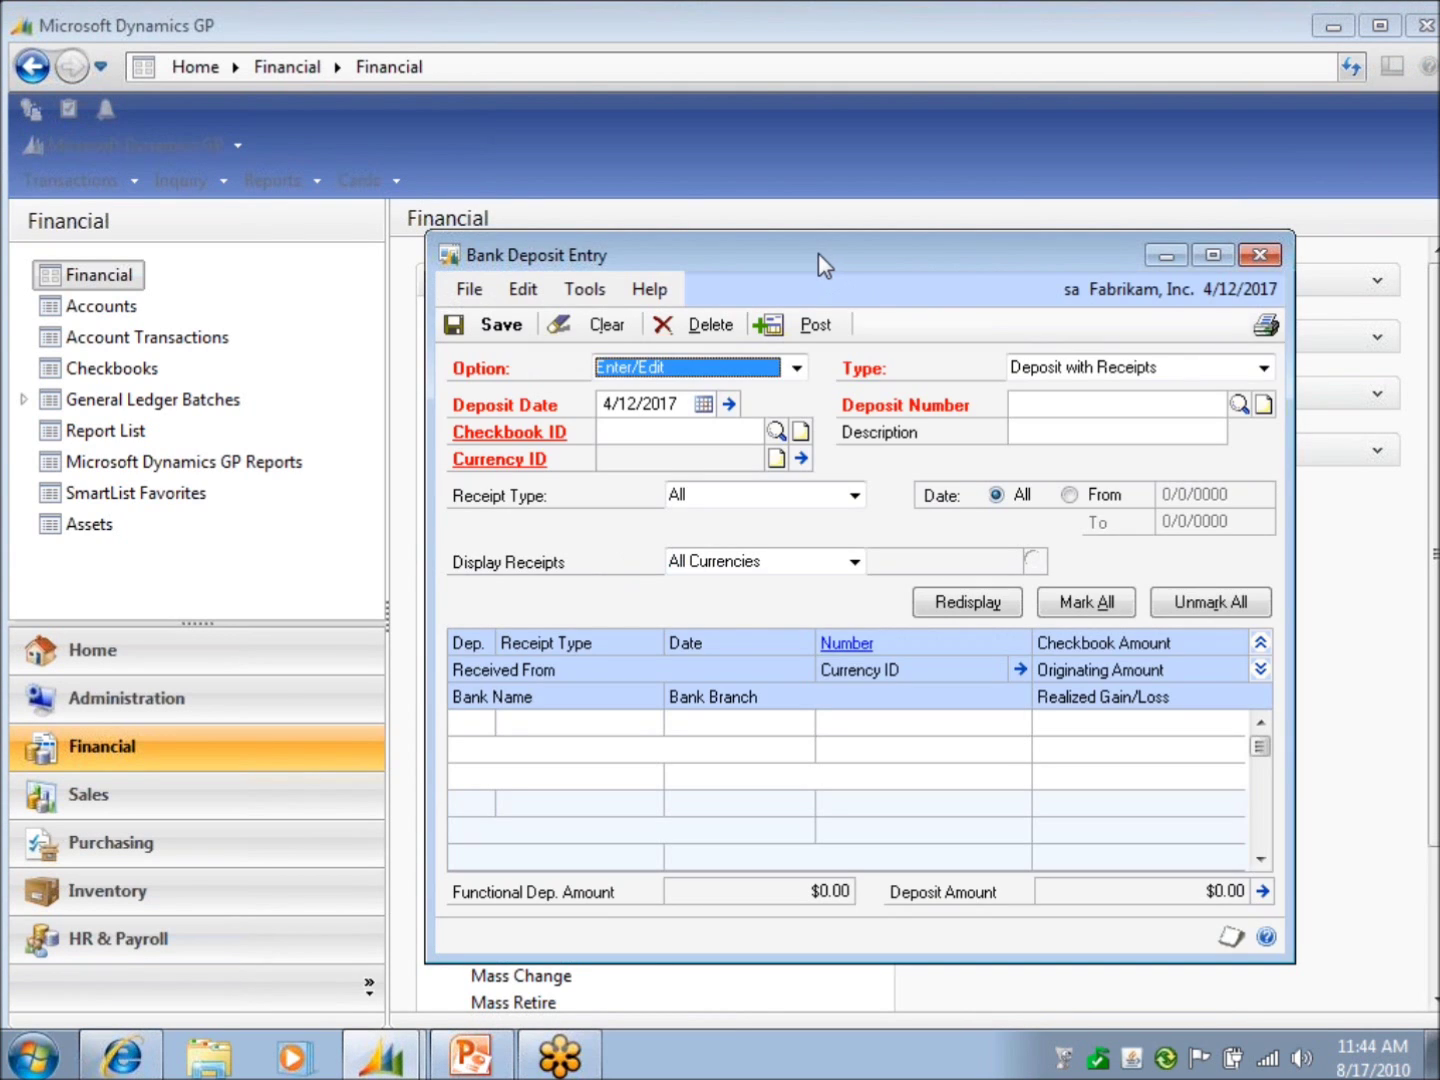
{"action": "left_click_drag", "start_coordinate": [818, 255], "coordinate": [692, 188]}
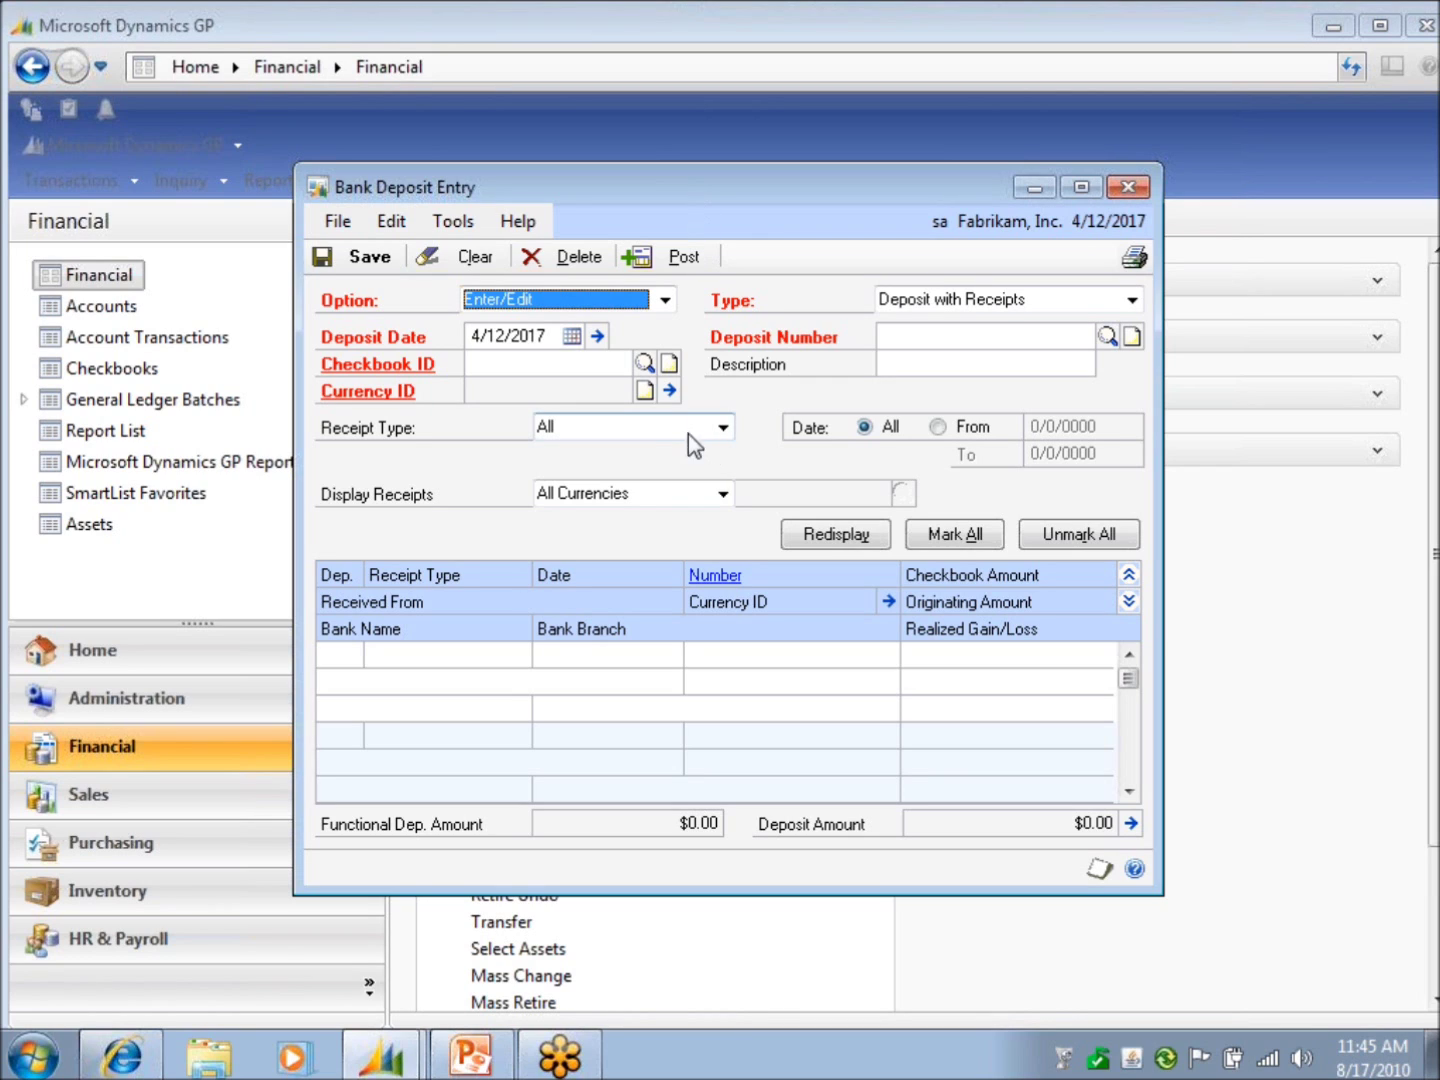
{"action": "left_click", "coordinate": [643, 365]}
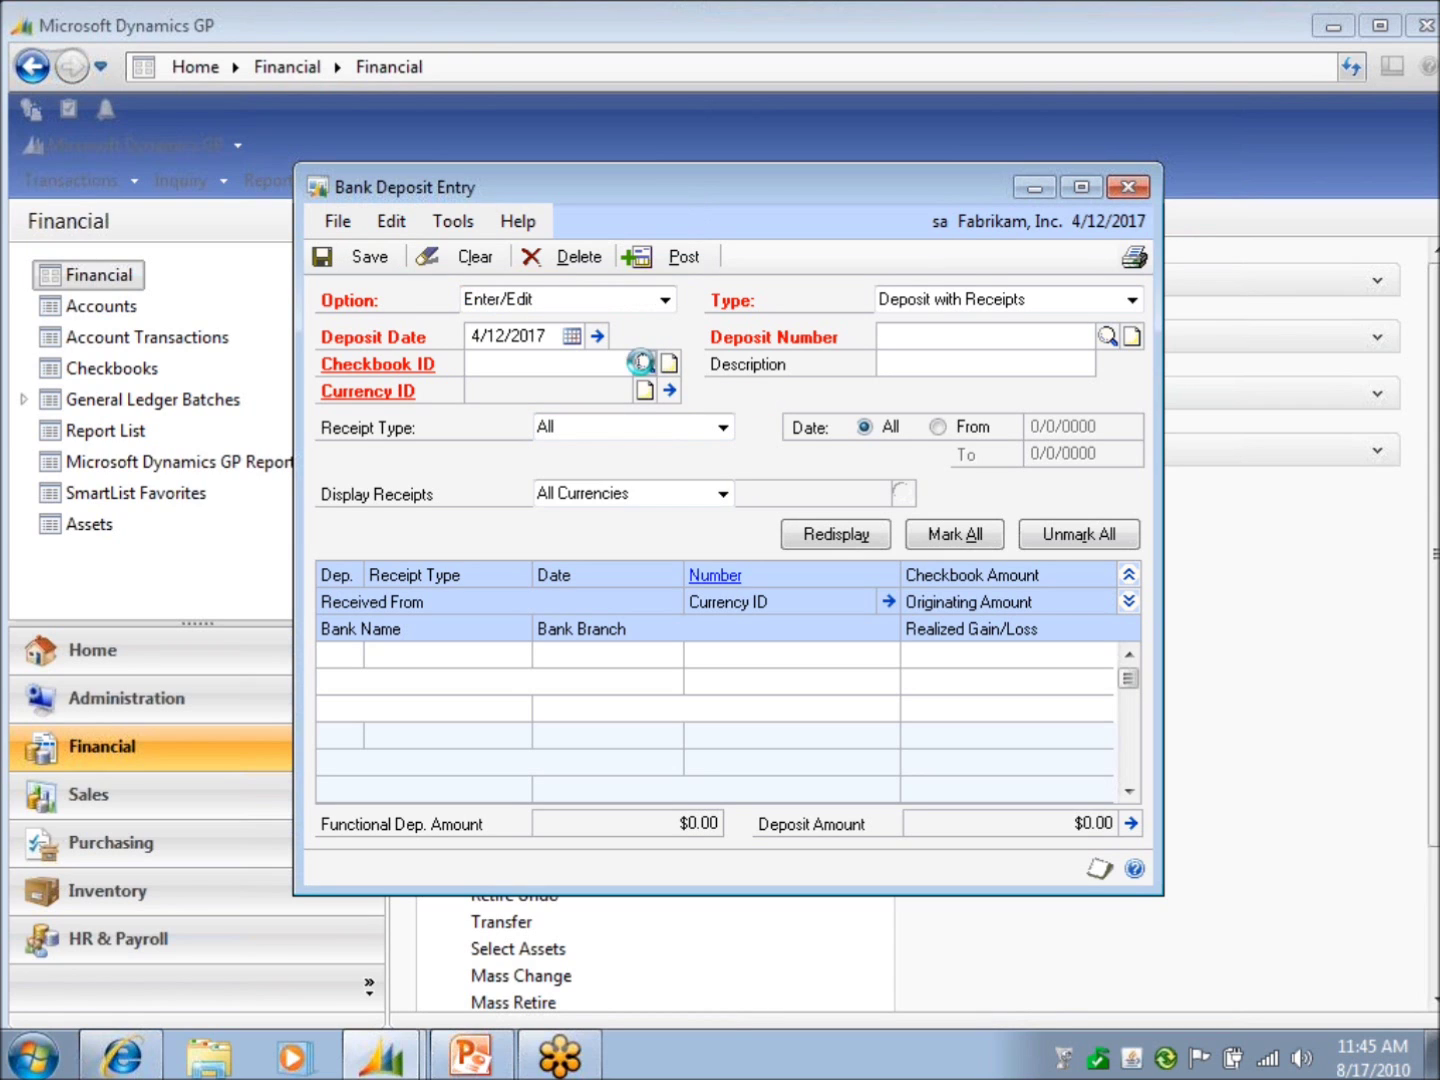
{"action": "double_click", "coordinate": [679, 644]}
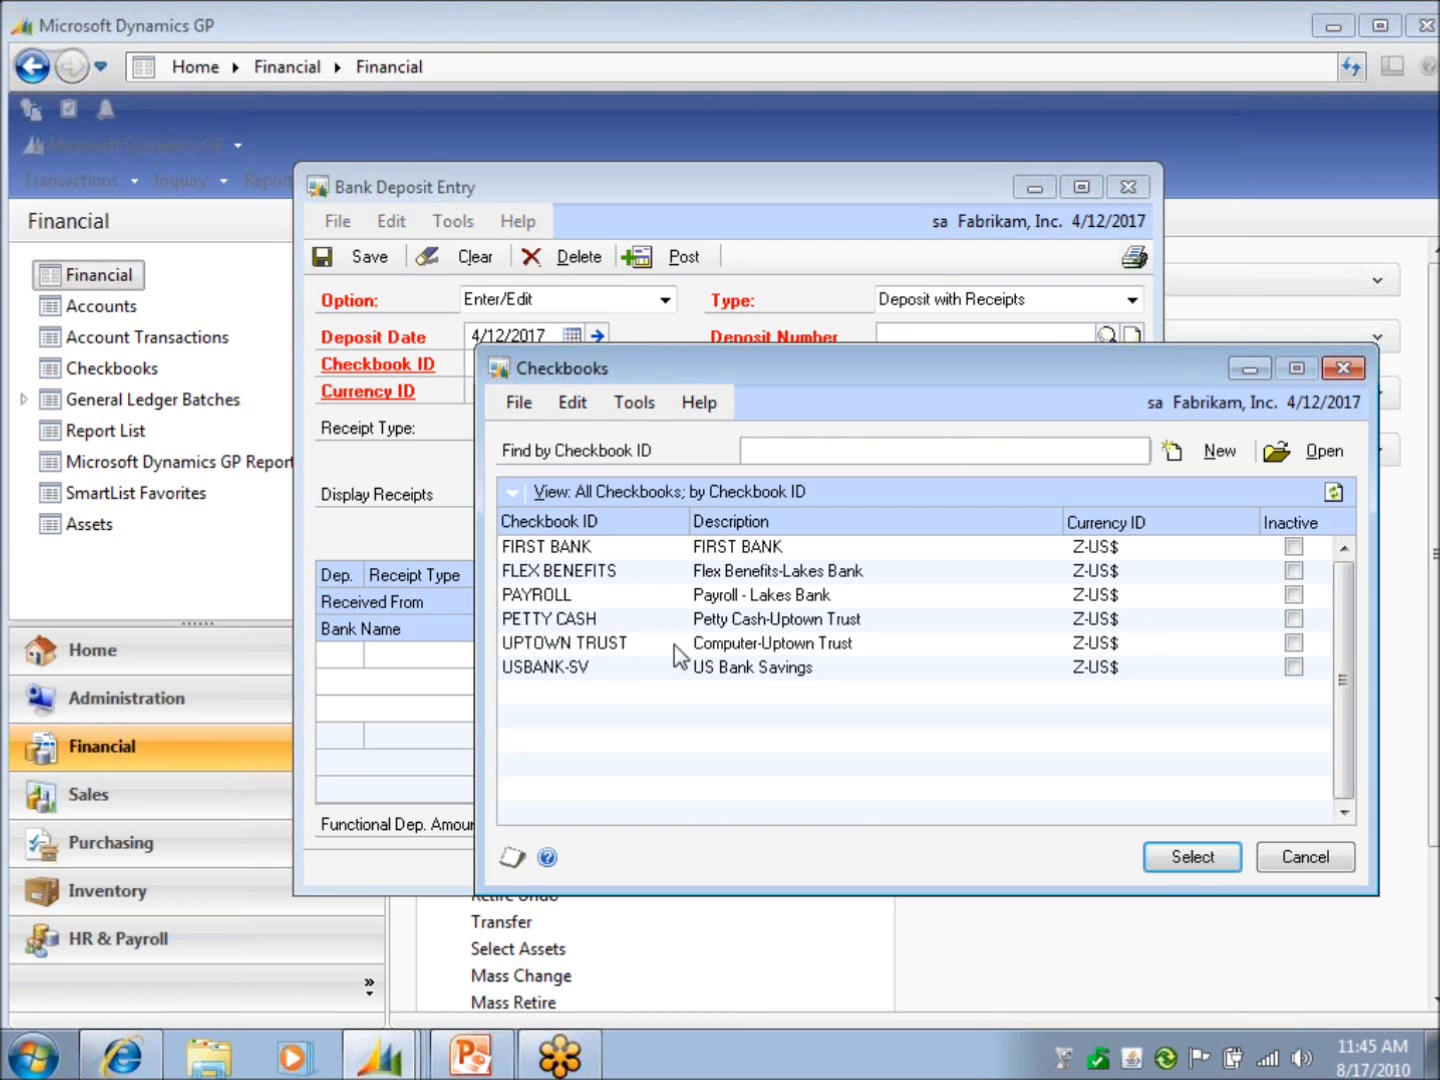
{"action": "left_click_drag", "start_coordinate": [764, 189], "coordinate": [663, 105]}
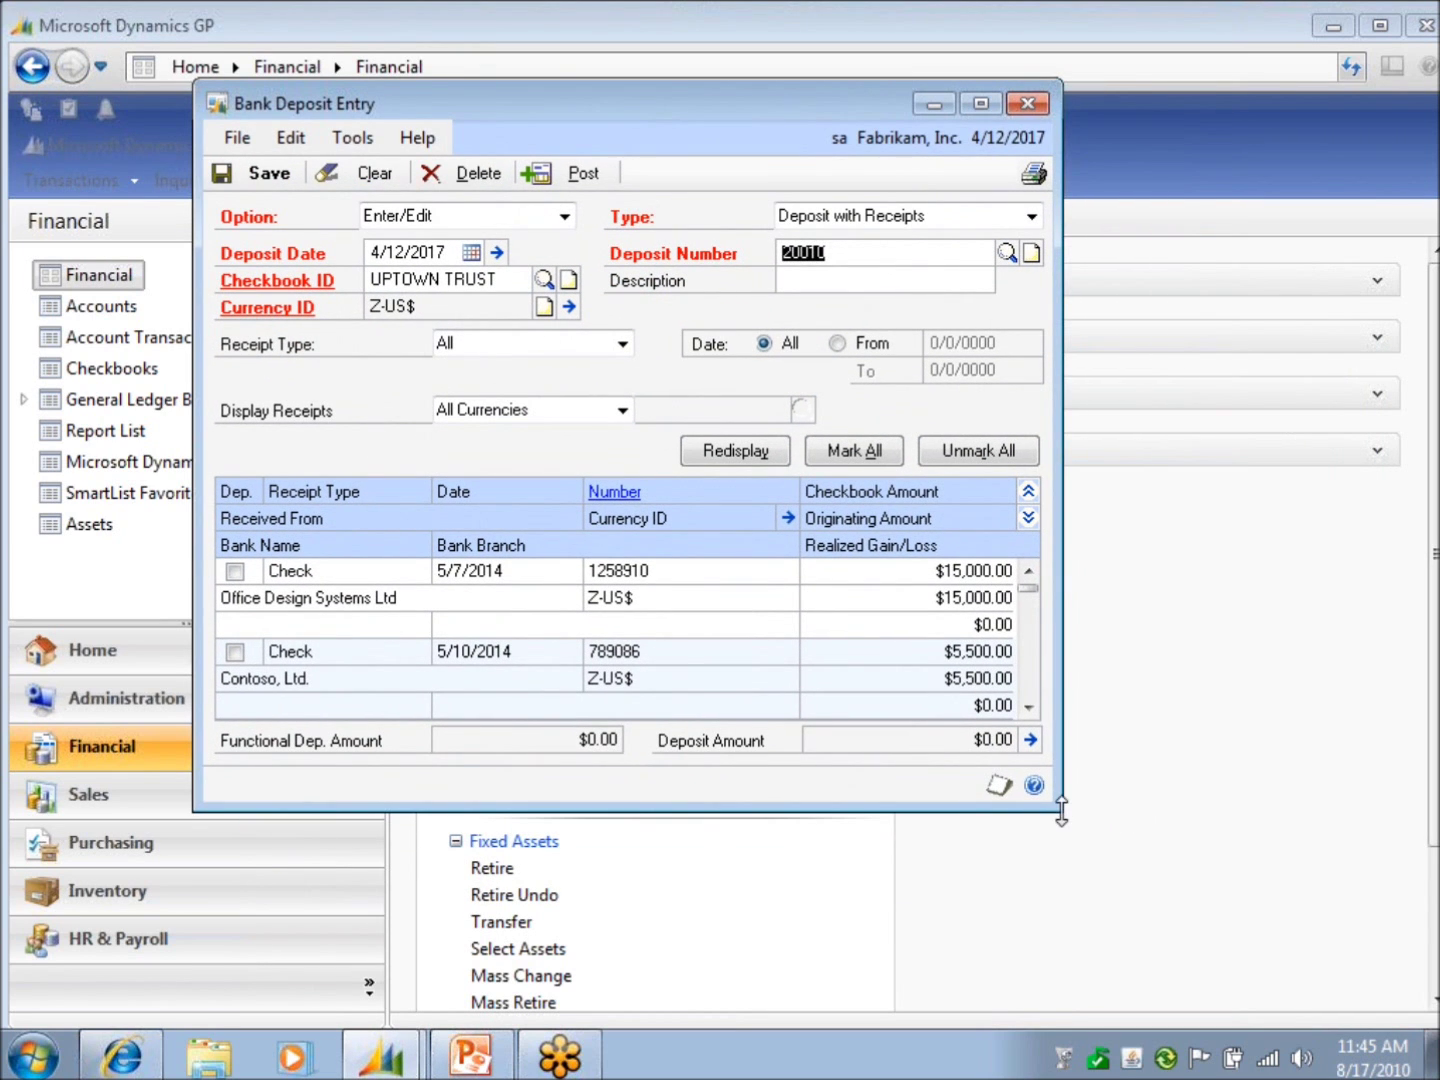
{"action": "left_click_drag", "start_coordinate": [1062, 811], "coordinate": [1080, 890]}
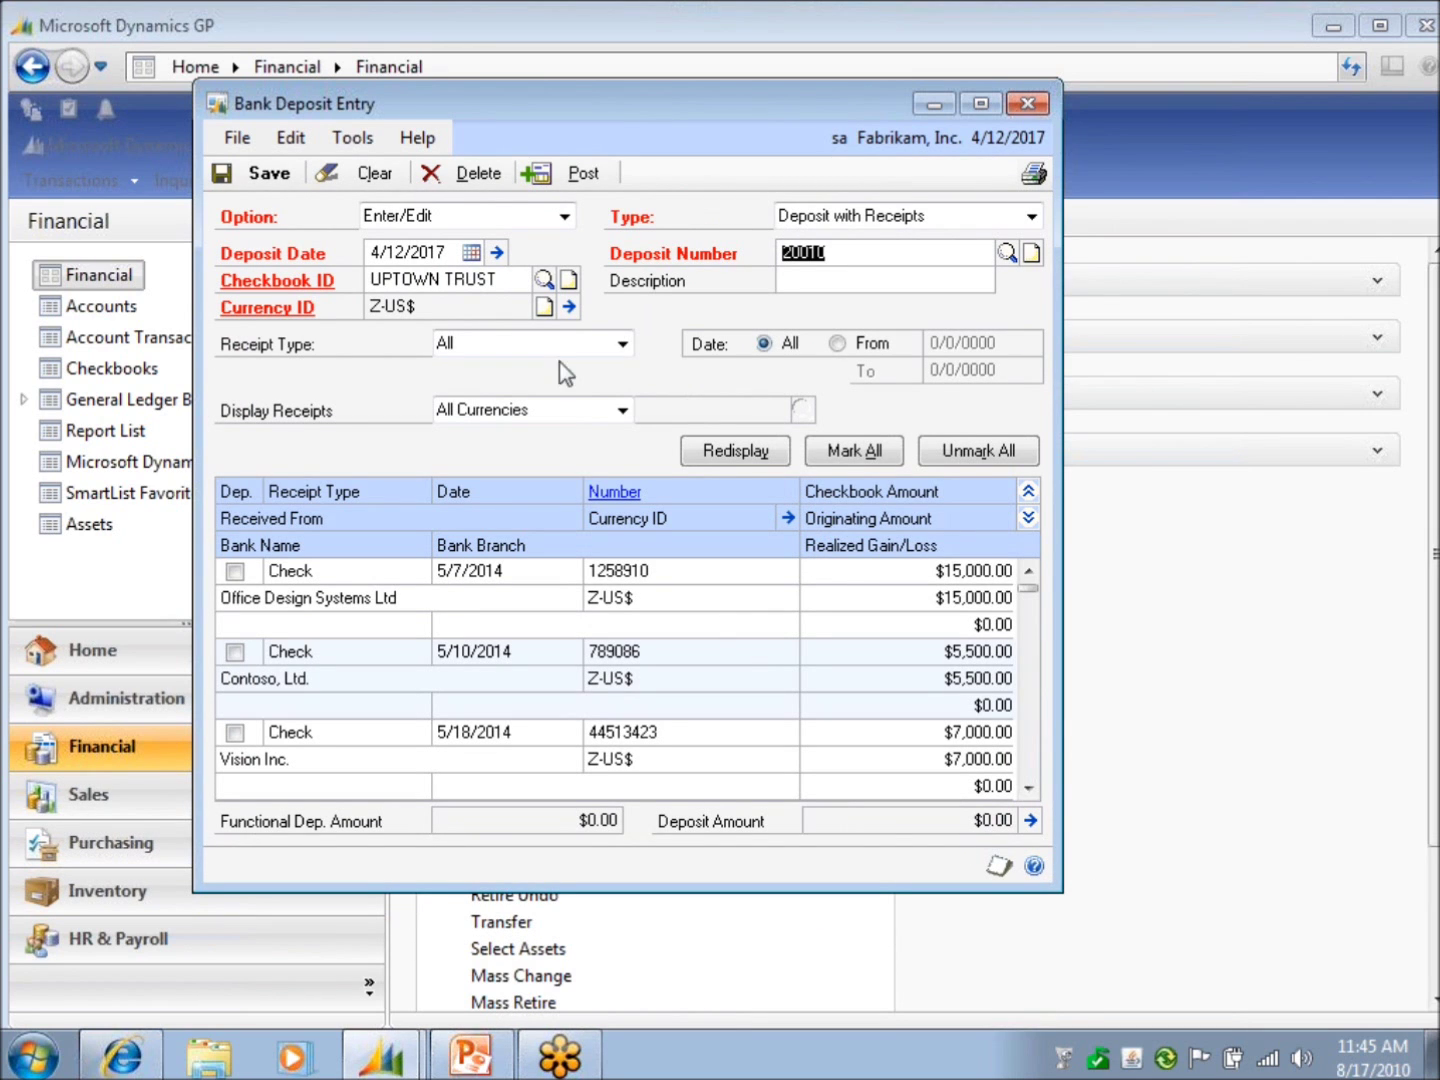
{"action": "left_click", "coordinate": [436, 220]}
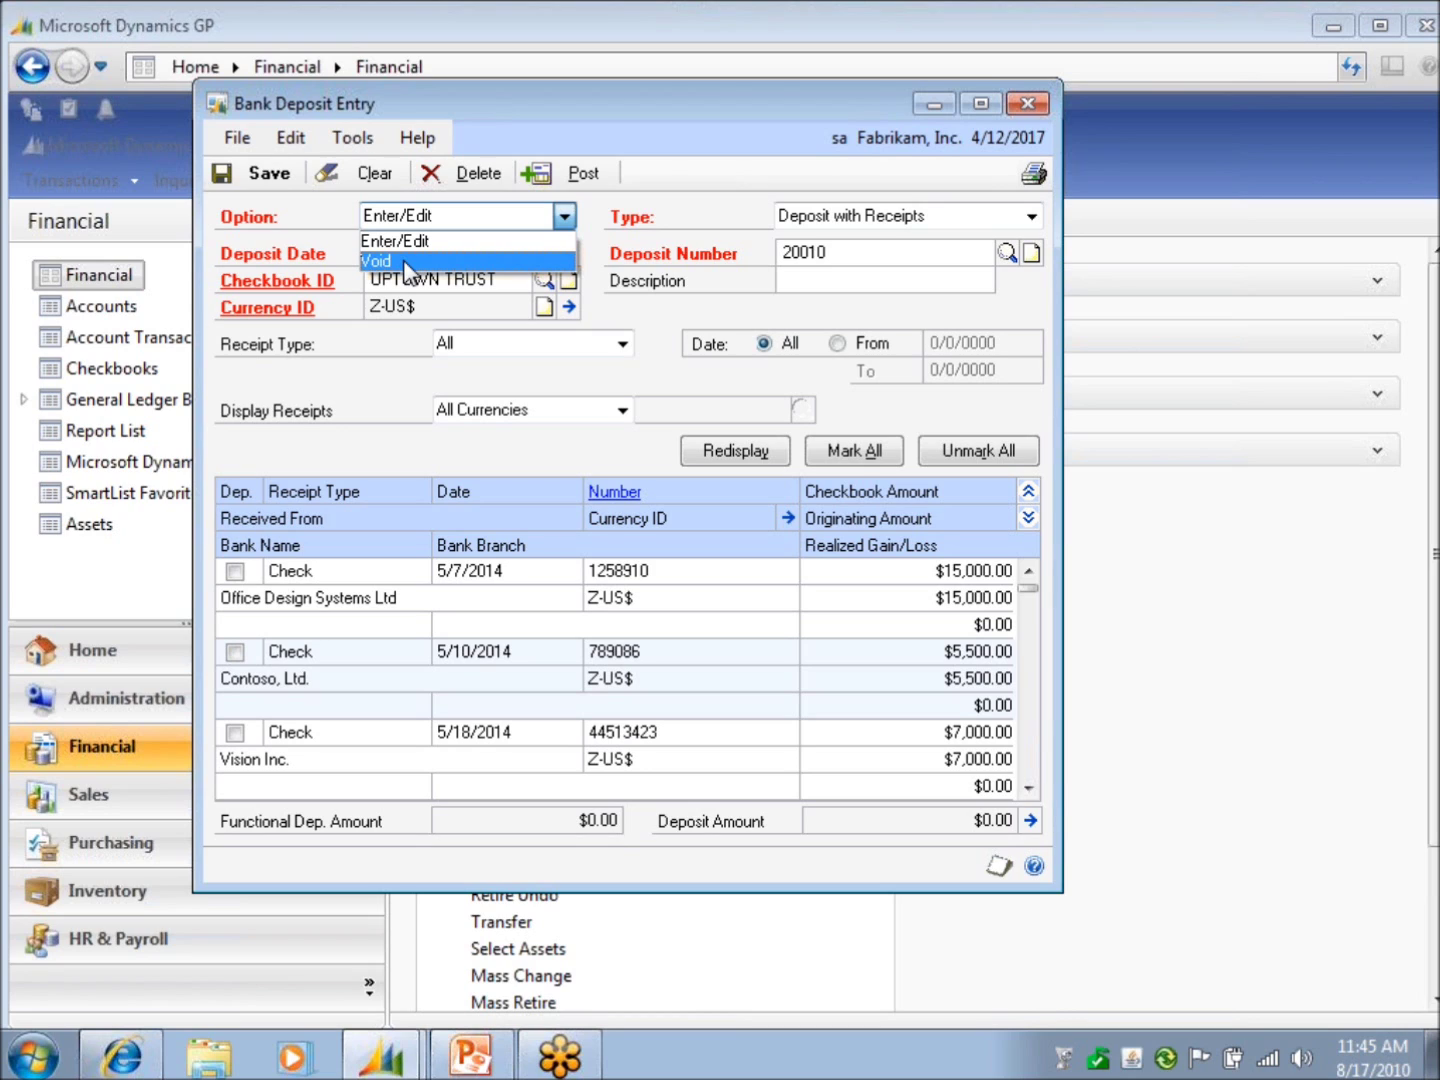
{"action": "left_click", "coordinate": [704, 211]}
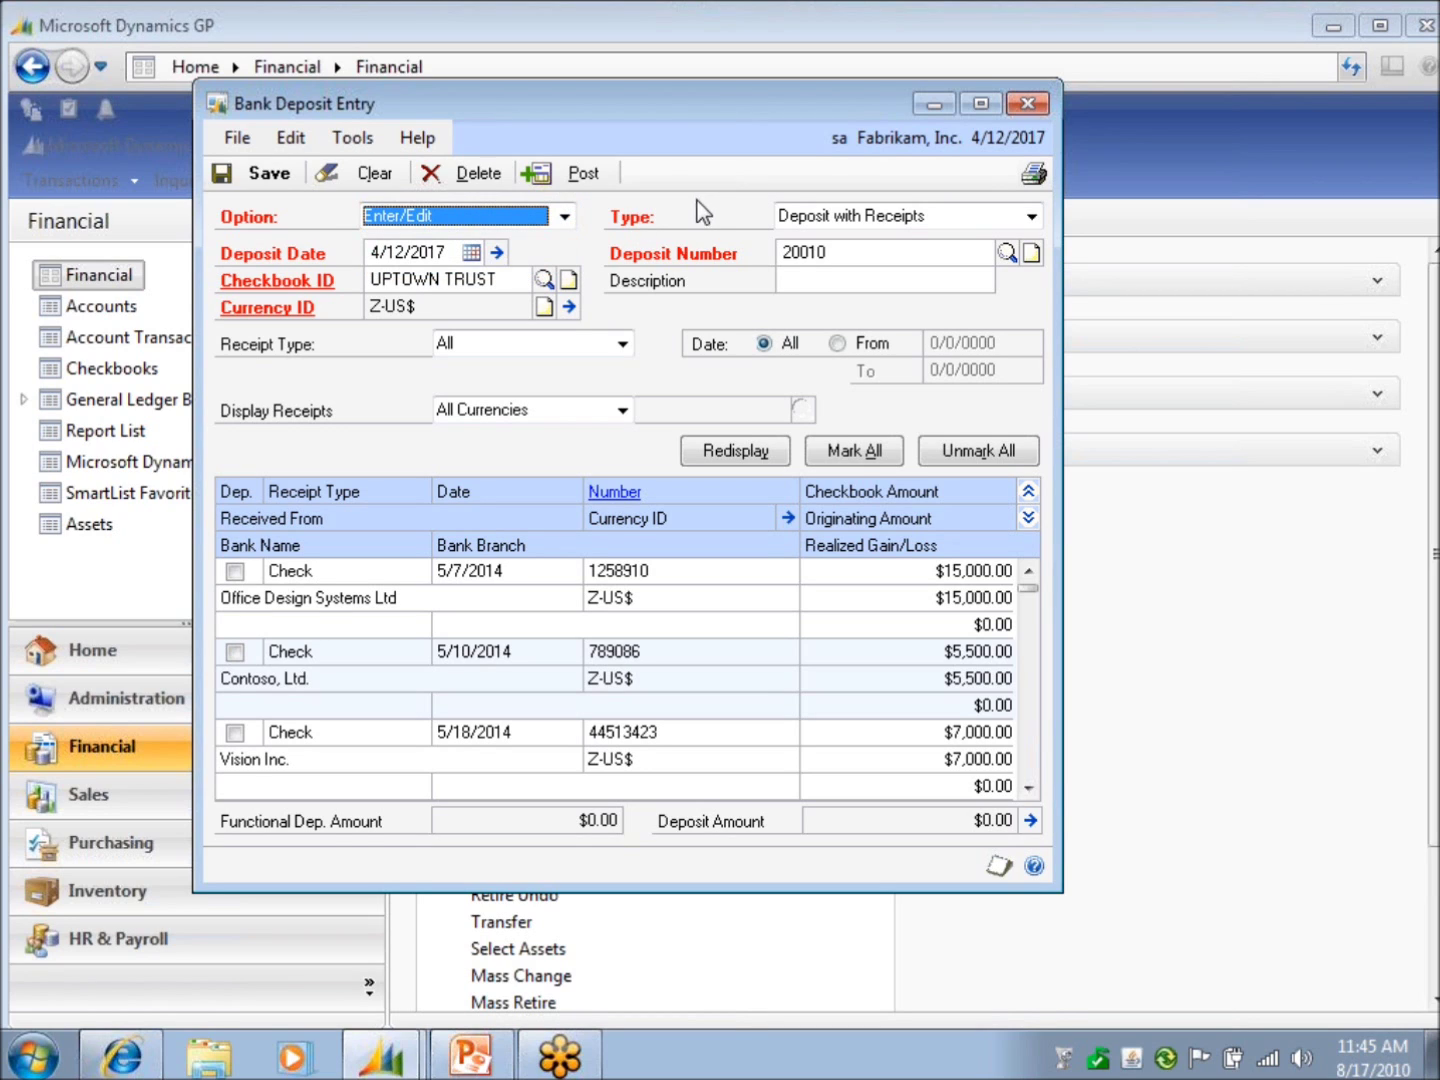
{"action": "left_click", "coordinate": [446, 249]}
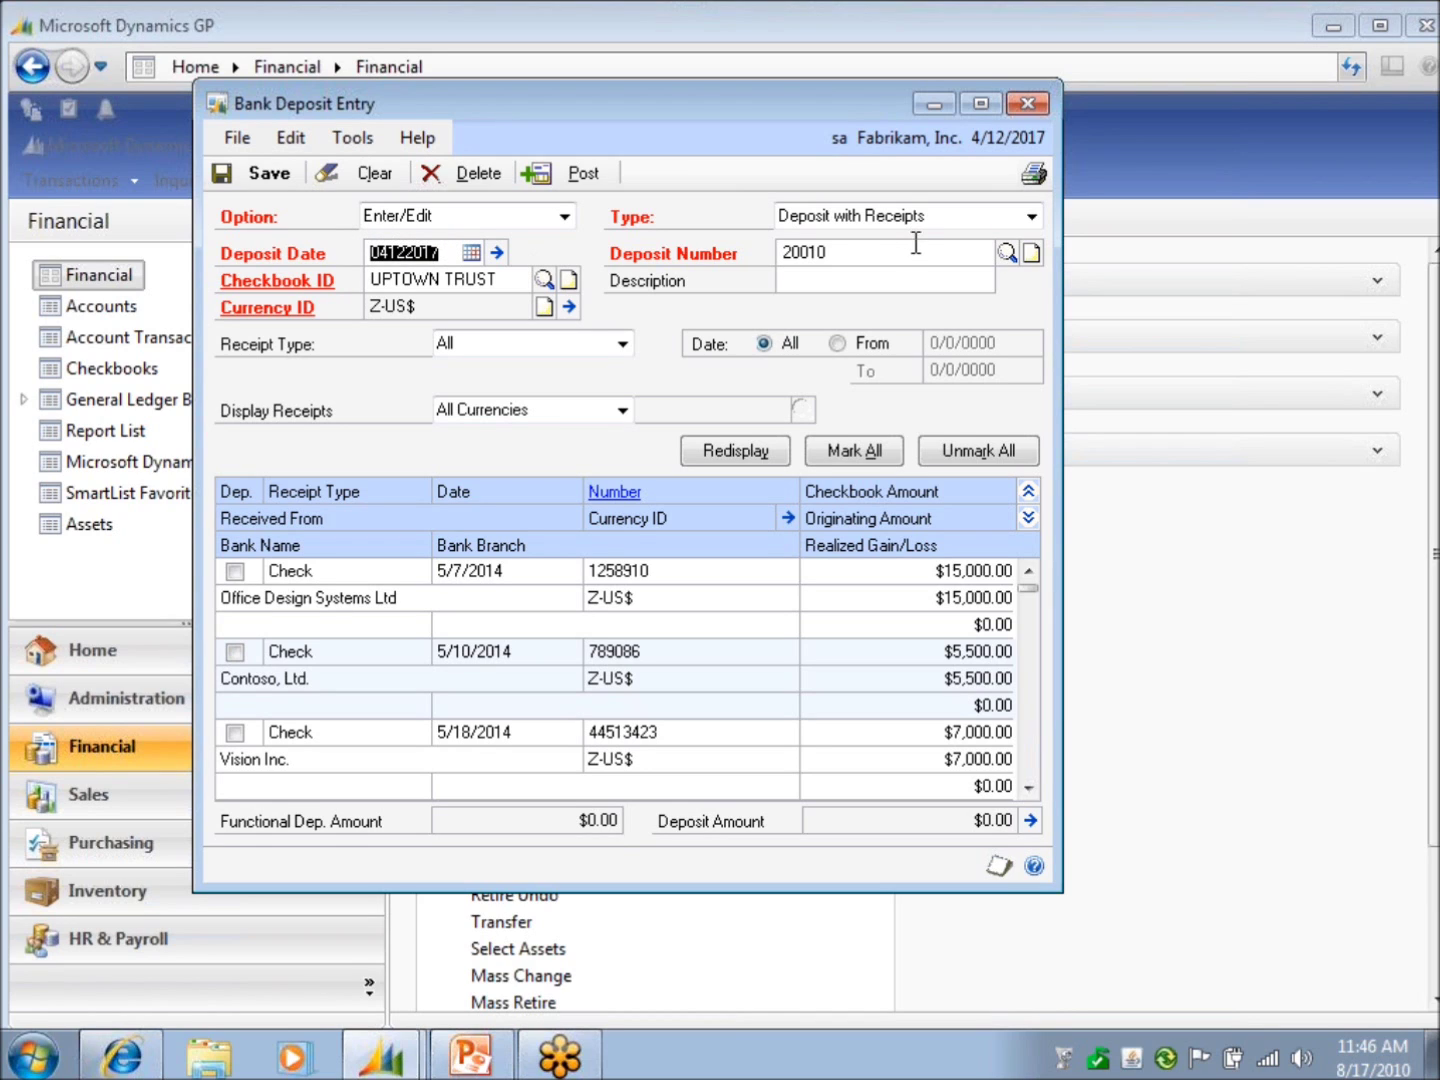
{"action": "left_click", "coordinate": [1030, 216]}
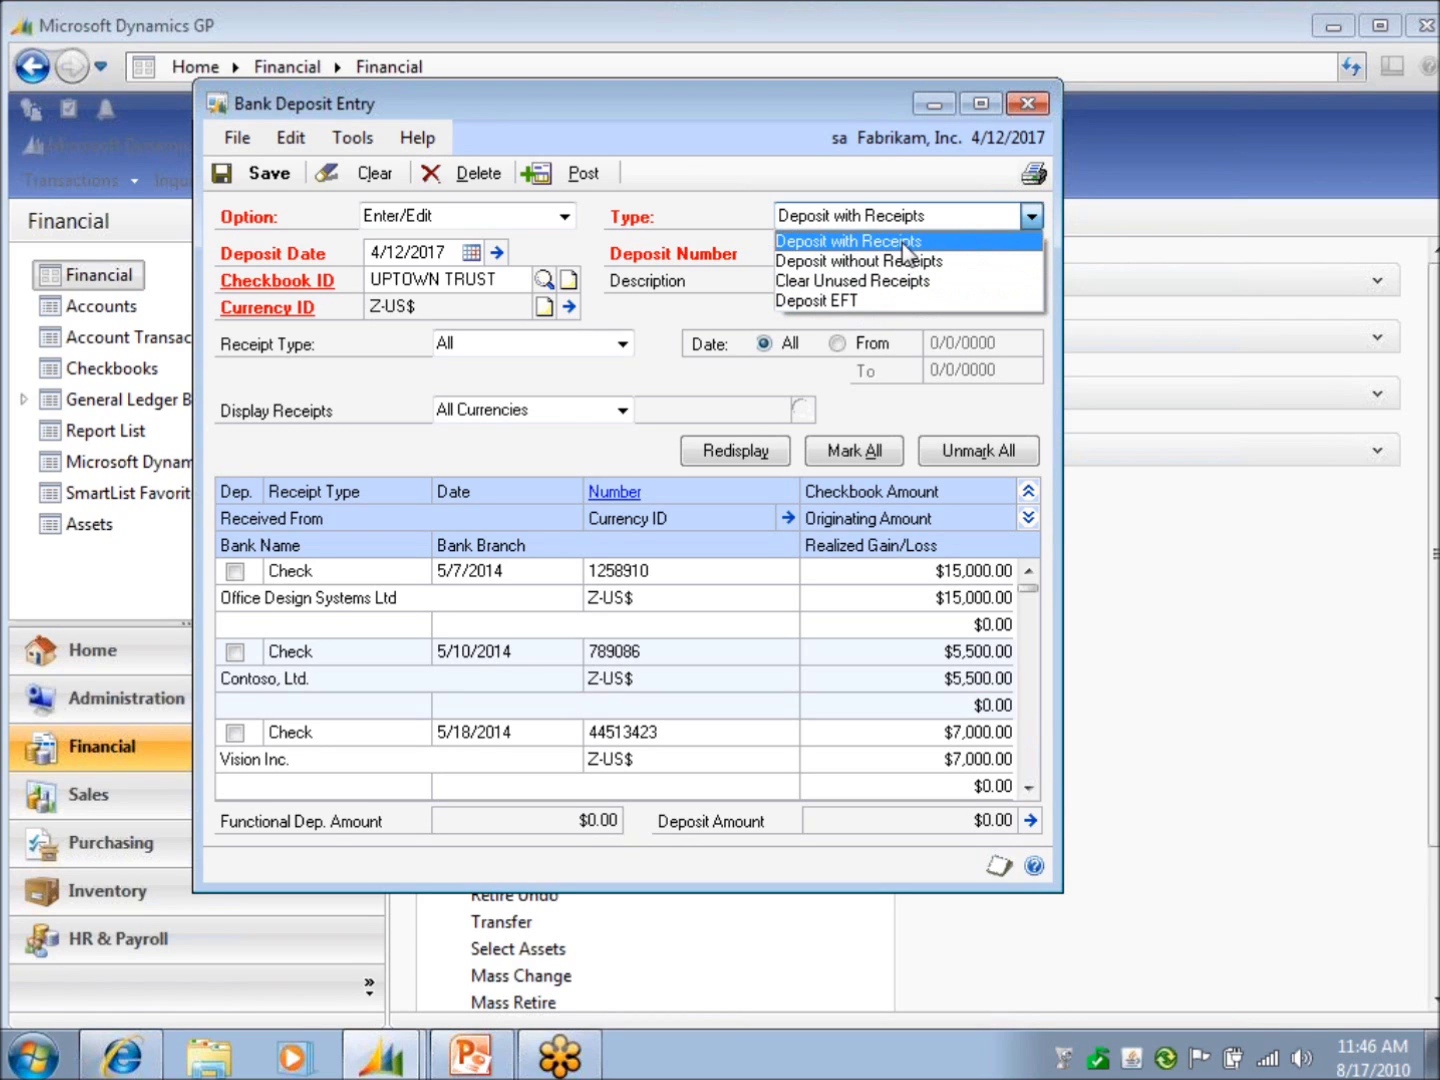
{"action": "left_click", "coordinate": [826, 248]}
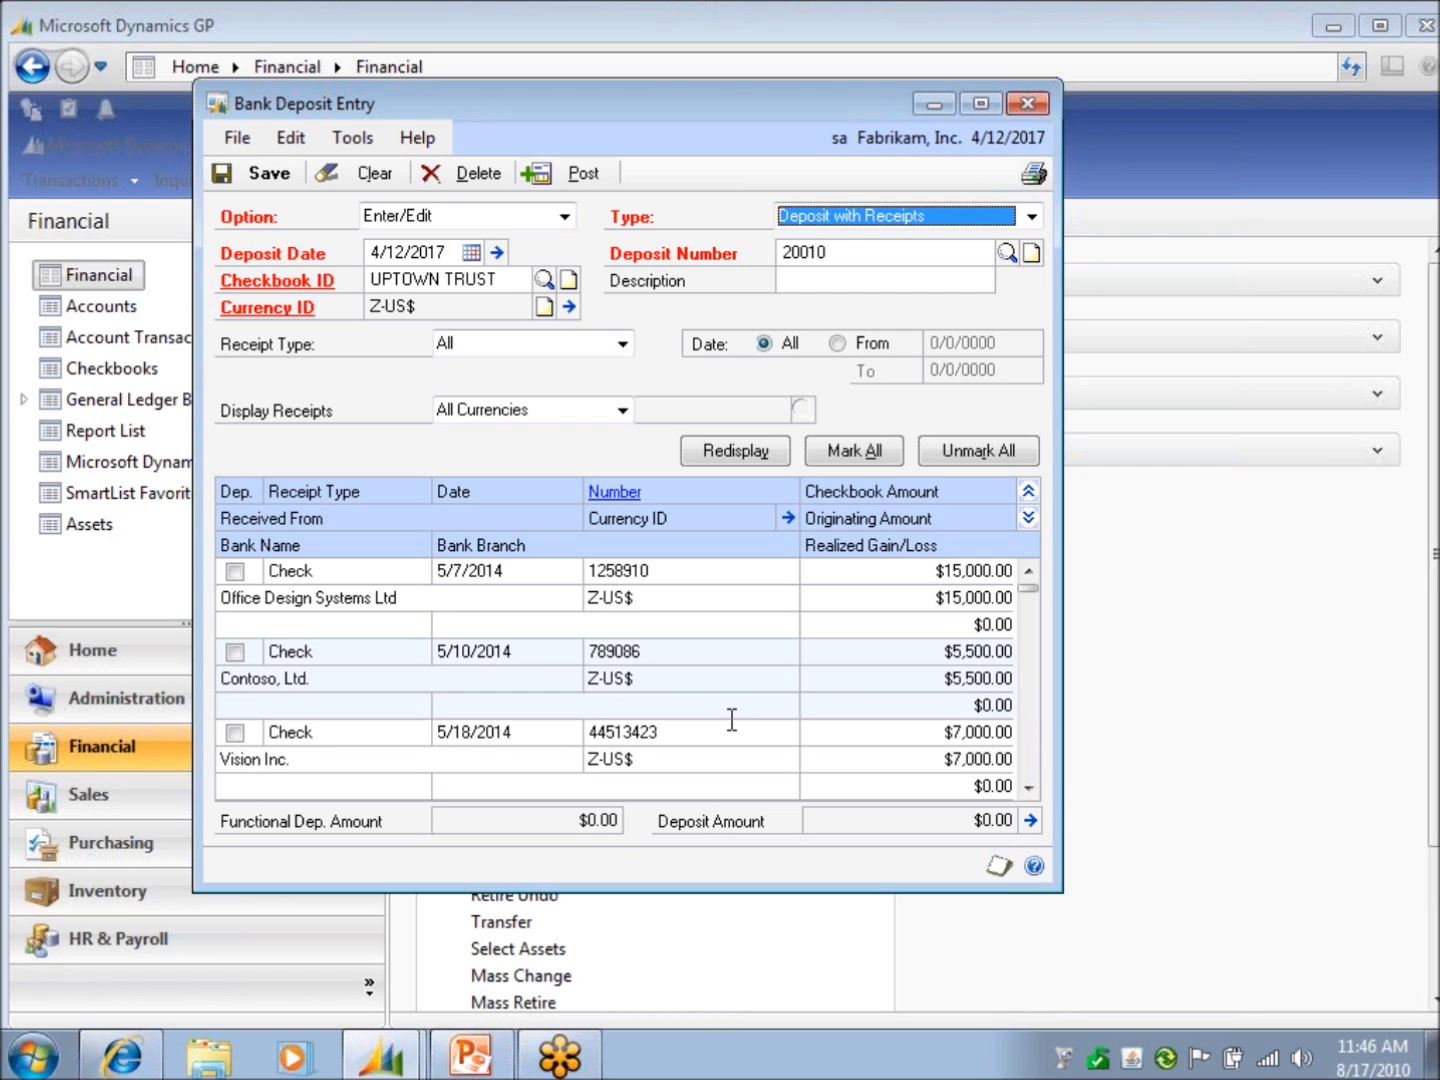
Try Deposit without Receipts and Clear Unused Receipts, then confirm a return to Deposit with Receipts
{"action": "left_click", "coordinate": [1030, 216]}
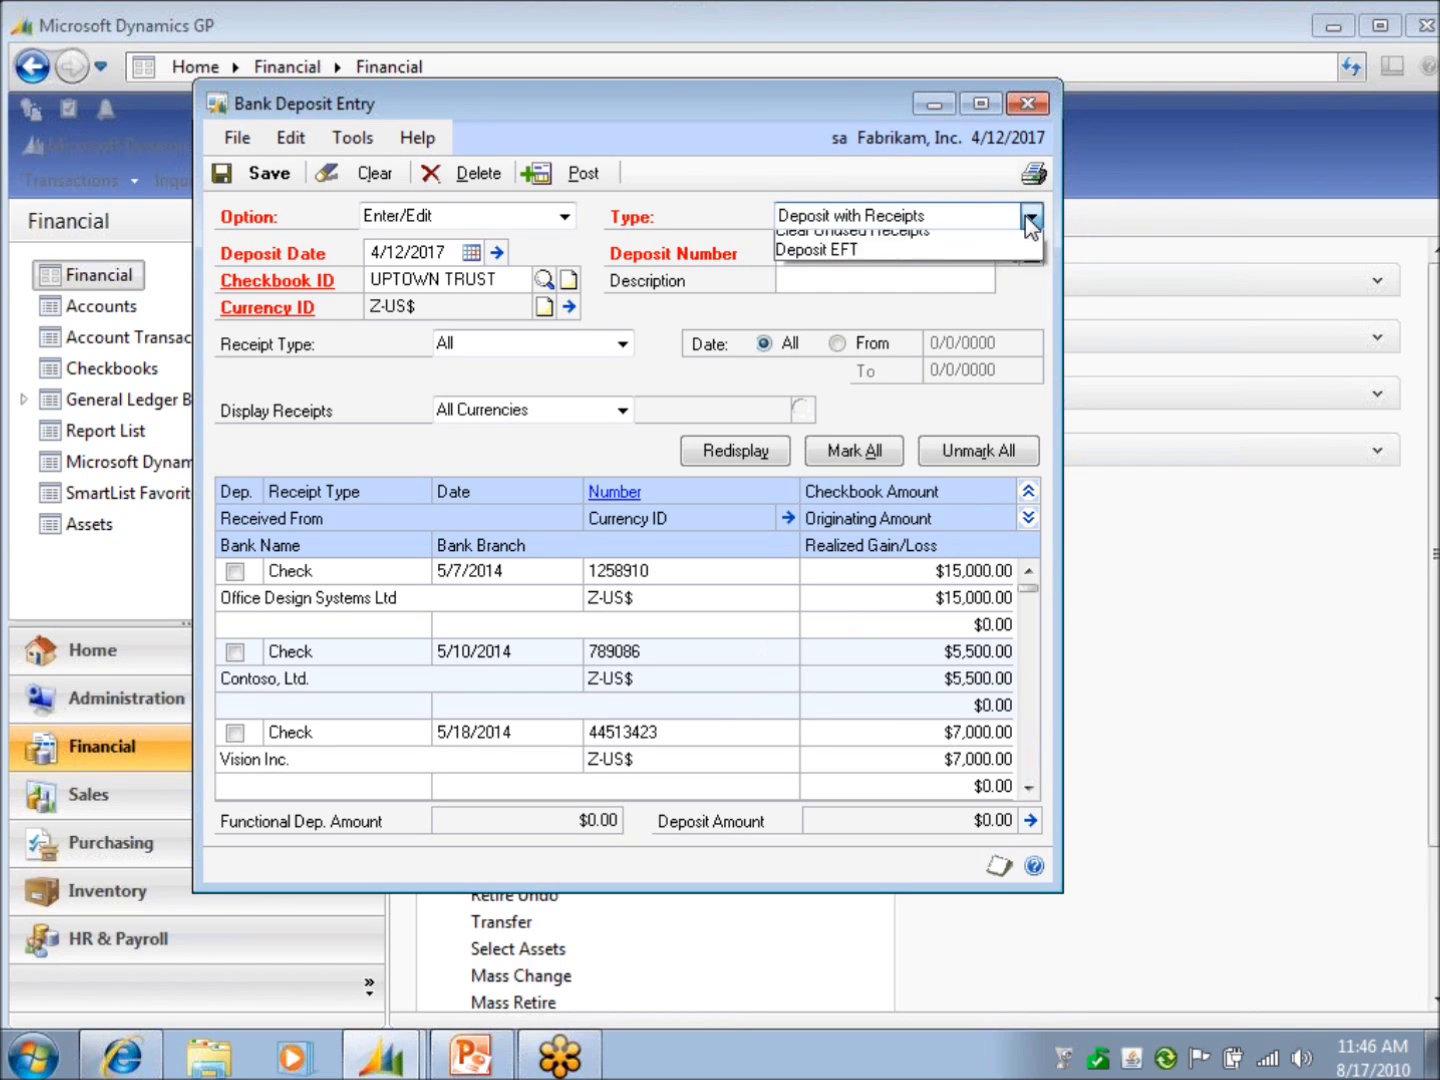
{"action": "left_click", "coordinate": [954, 260]}
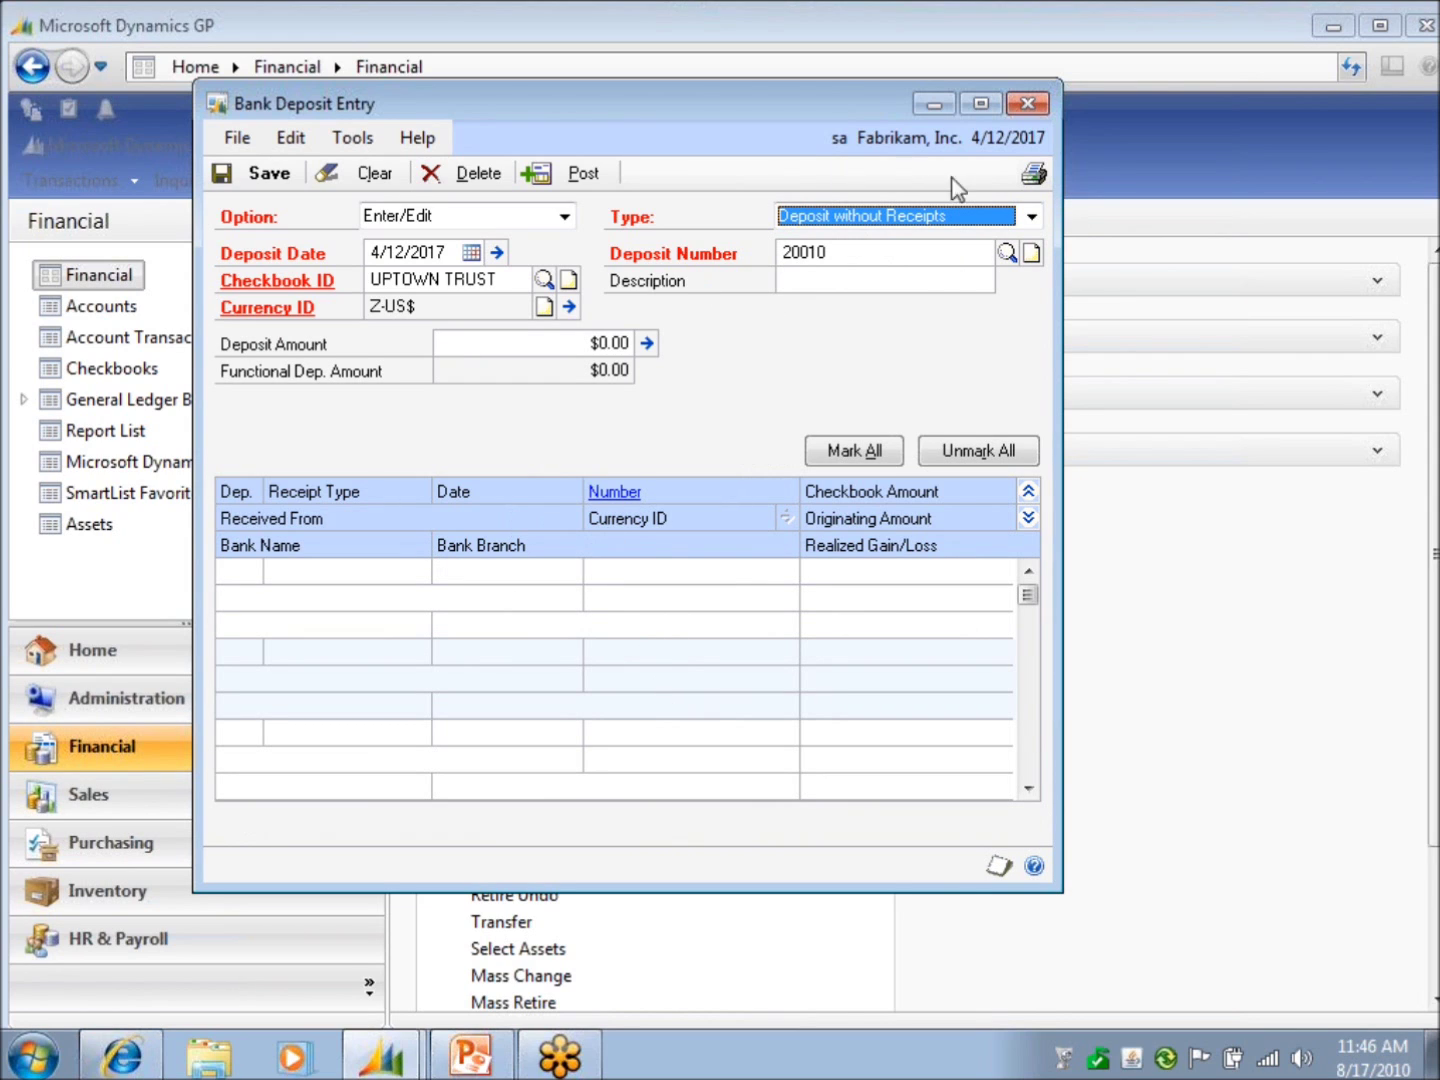
{"action": "left_click", "coordinate": [1029, 216]}
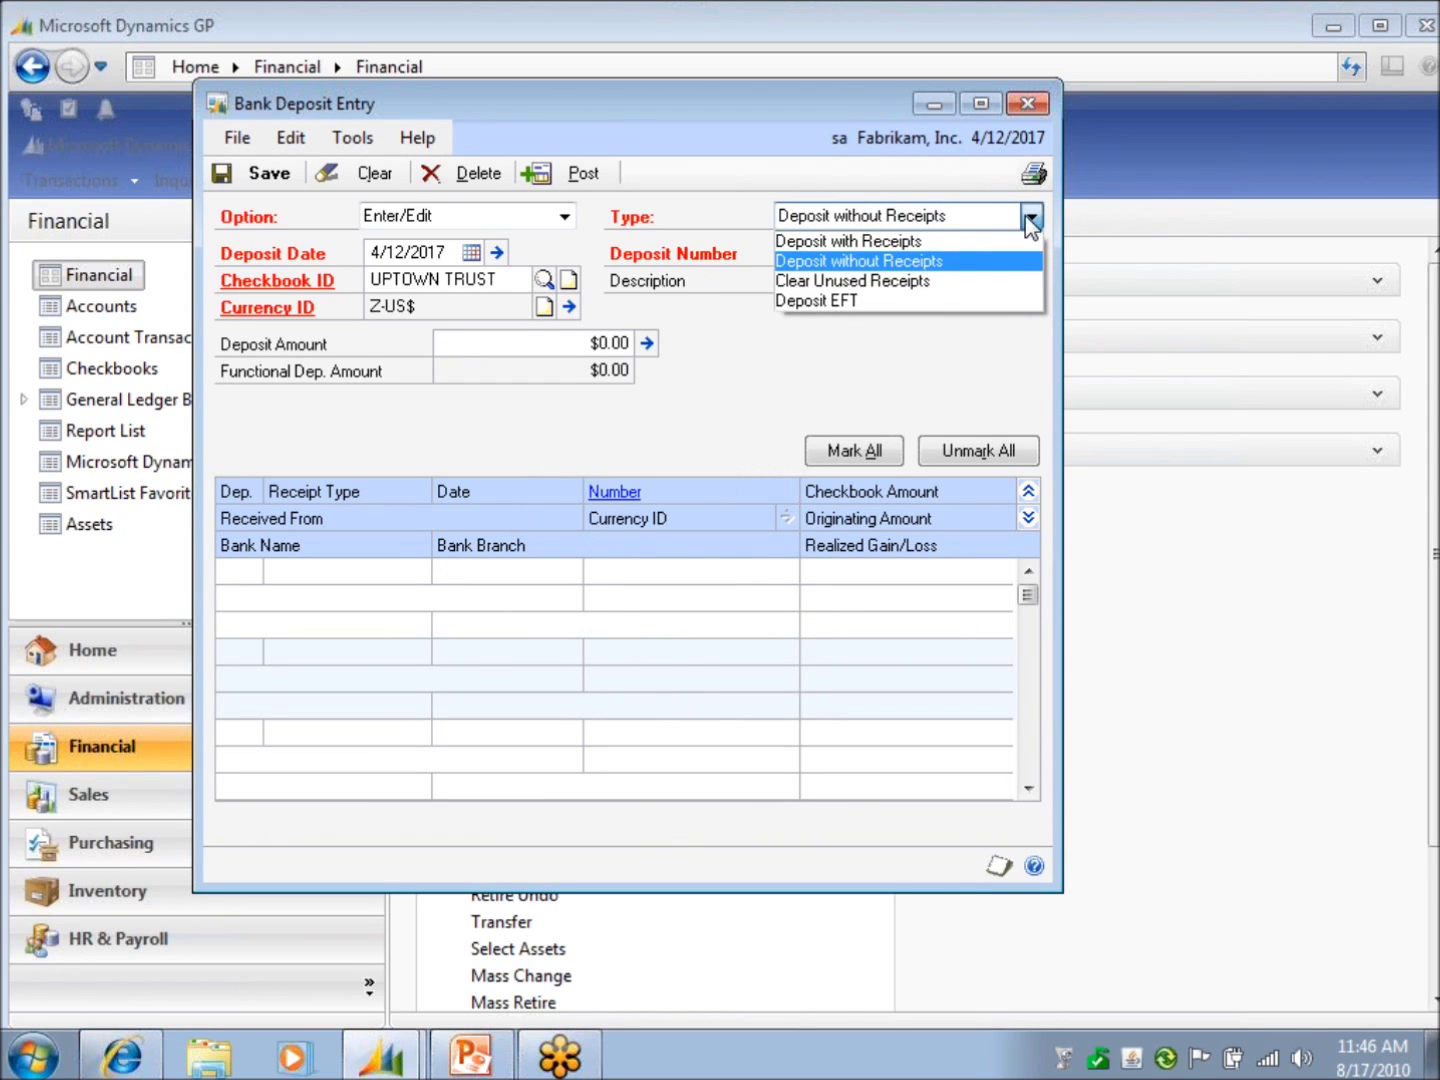
{"action": "left_click", "coordinate": [897, 282]}
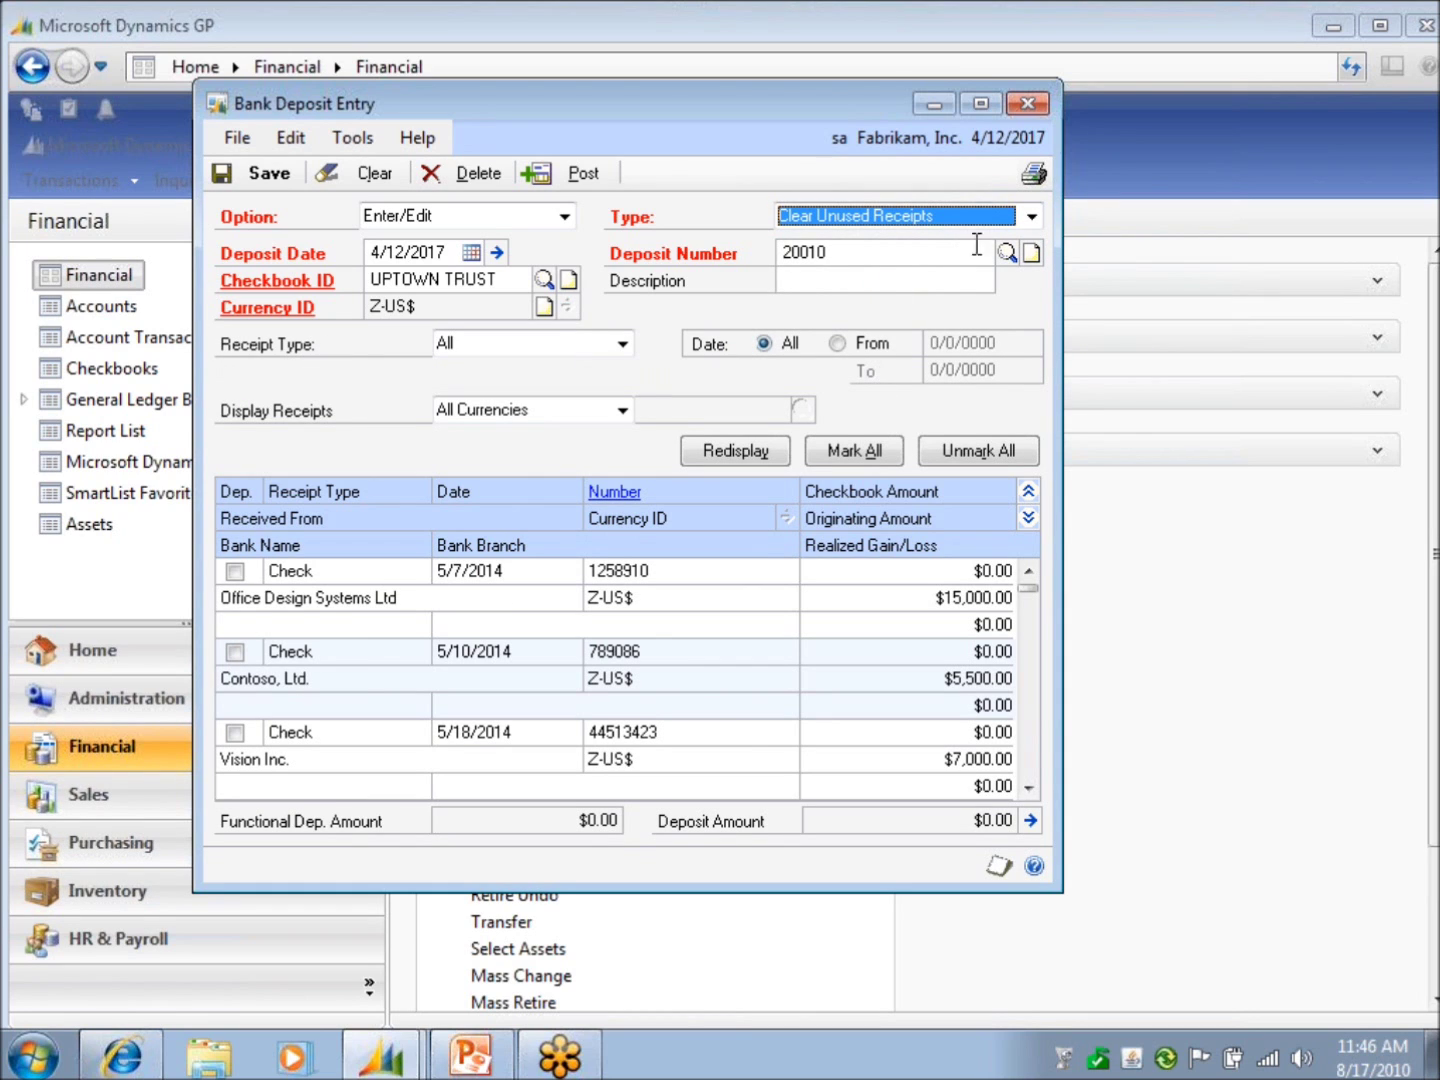
{"action": "left_click", "coordinate": [1030, 216]}
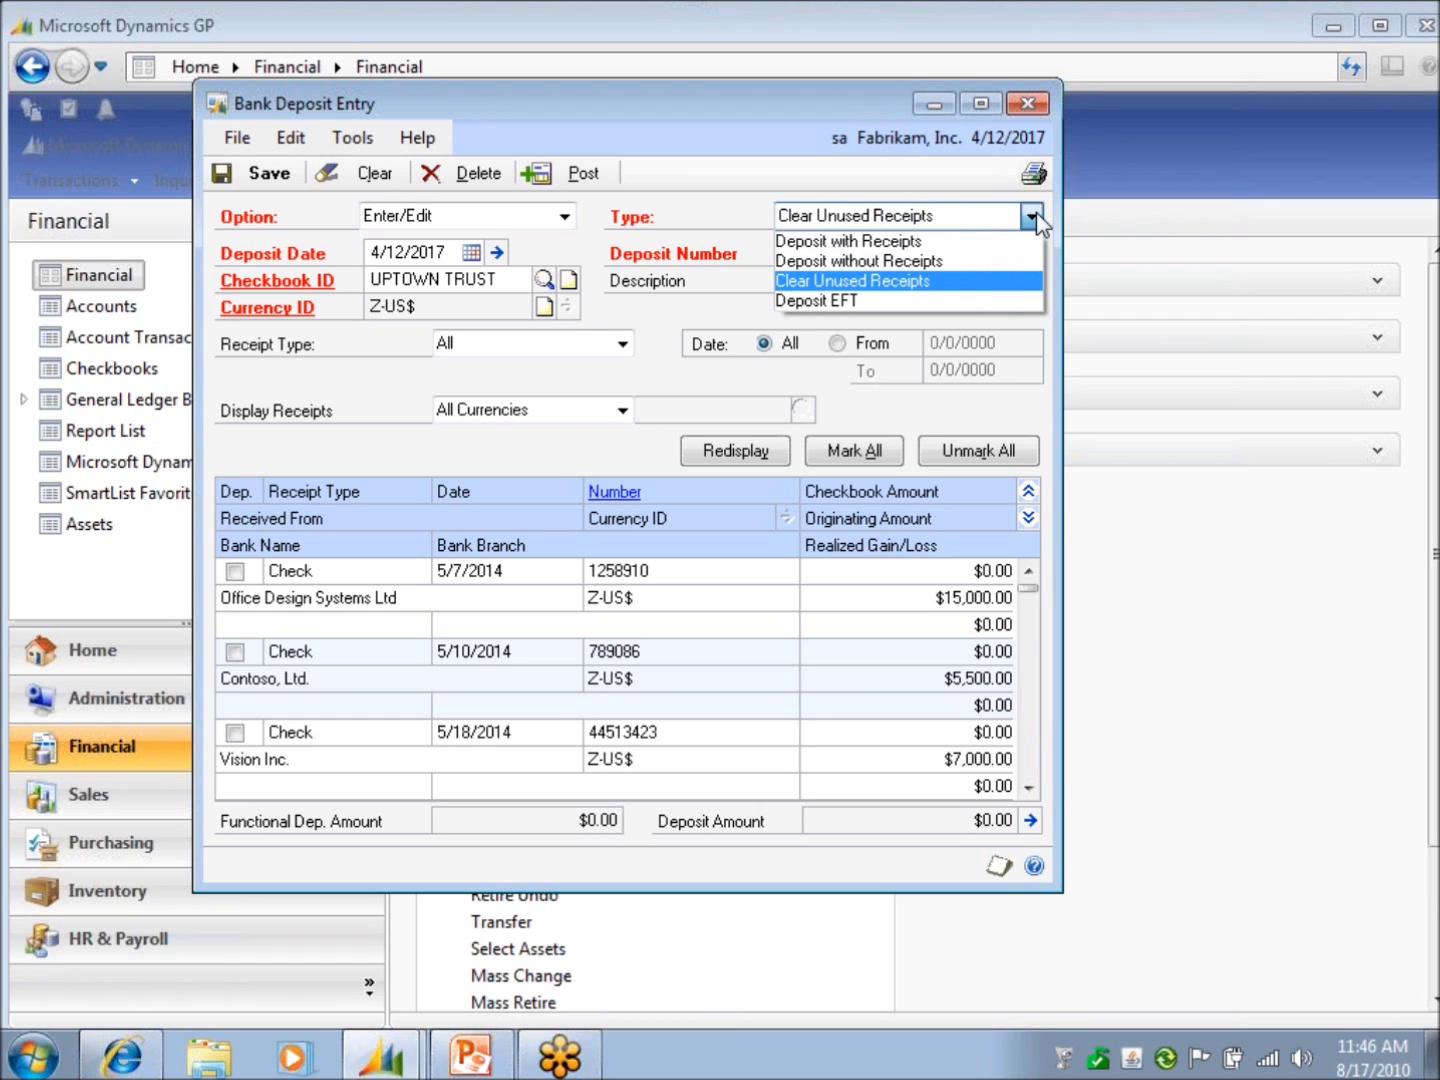
{"action": "left_click", "coordinate": [885, 246]}
{"action": "left_click", "coordinate": [700, 612]}
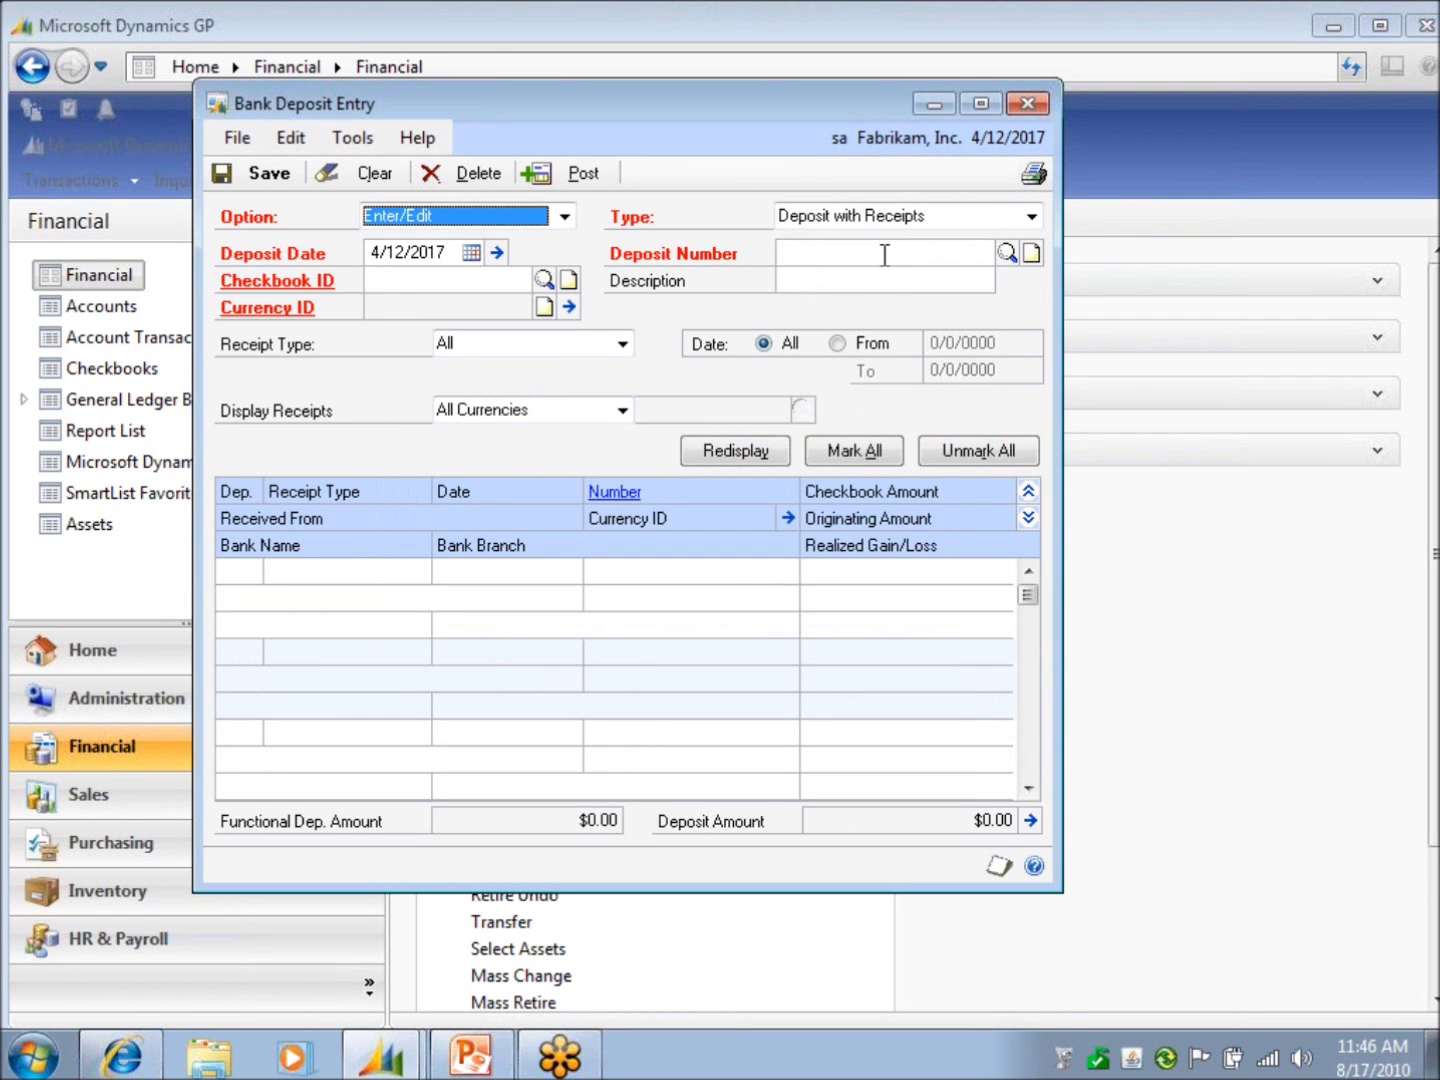